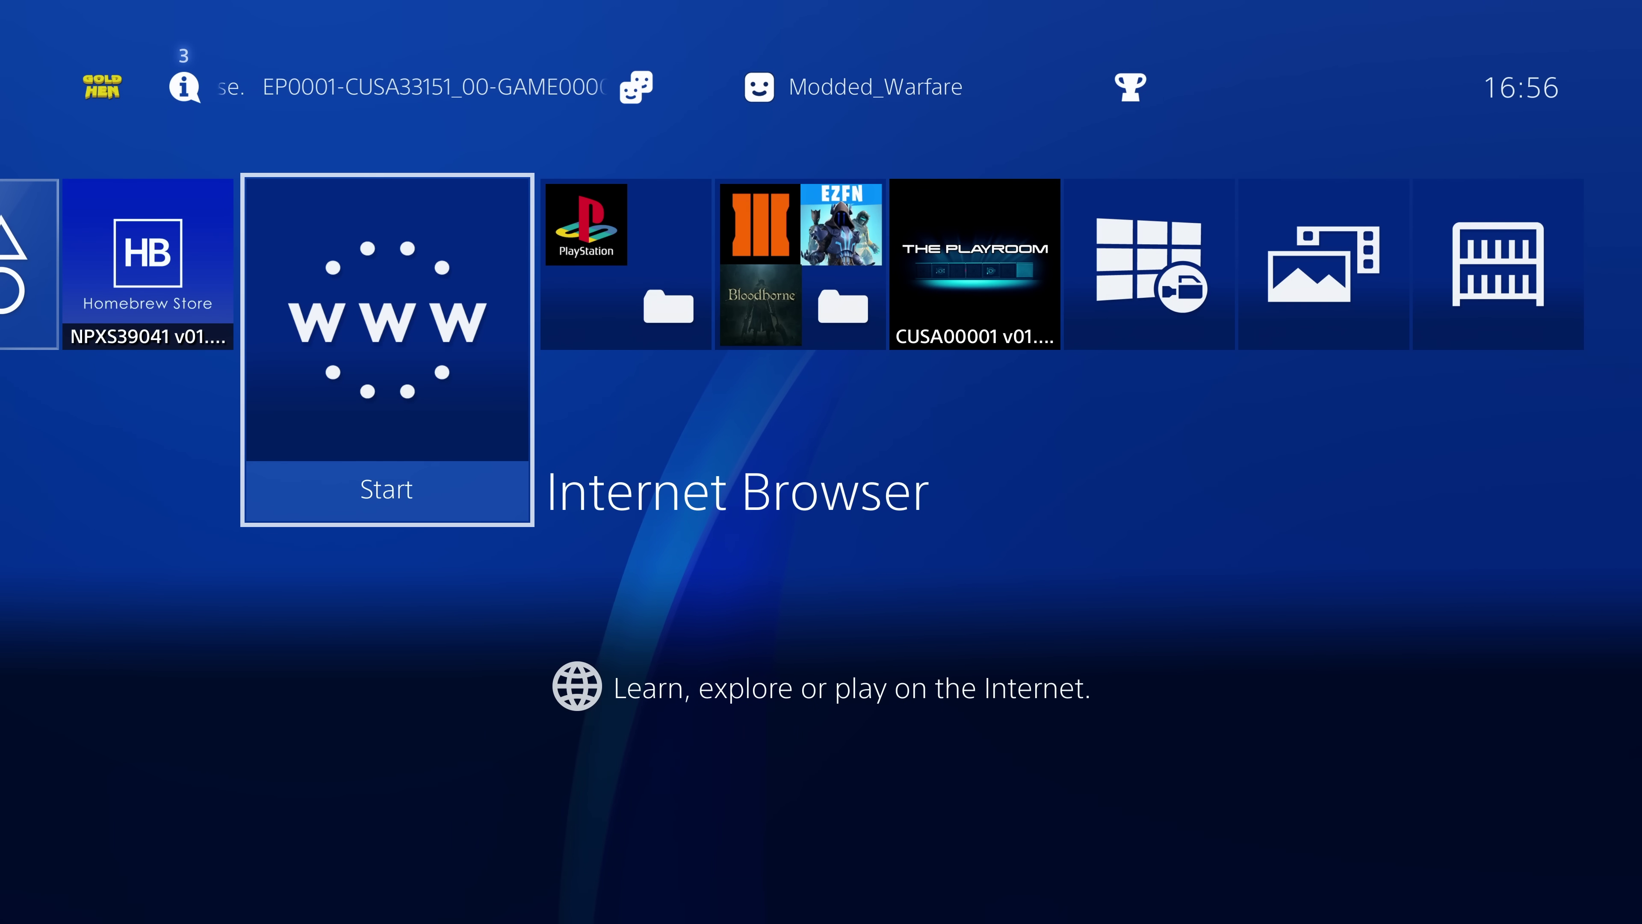
- Open Settings from the PS4 home screen's system functions row
key("Right")
key("Left")
key("Up")
key("Left")
key("Right")
key("Down")
key("Up")
key("Left")
key("Return")
- Go into Network and view the connection status
key("Down")
key("Down")
key("Return")
key("Down")
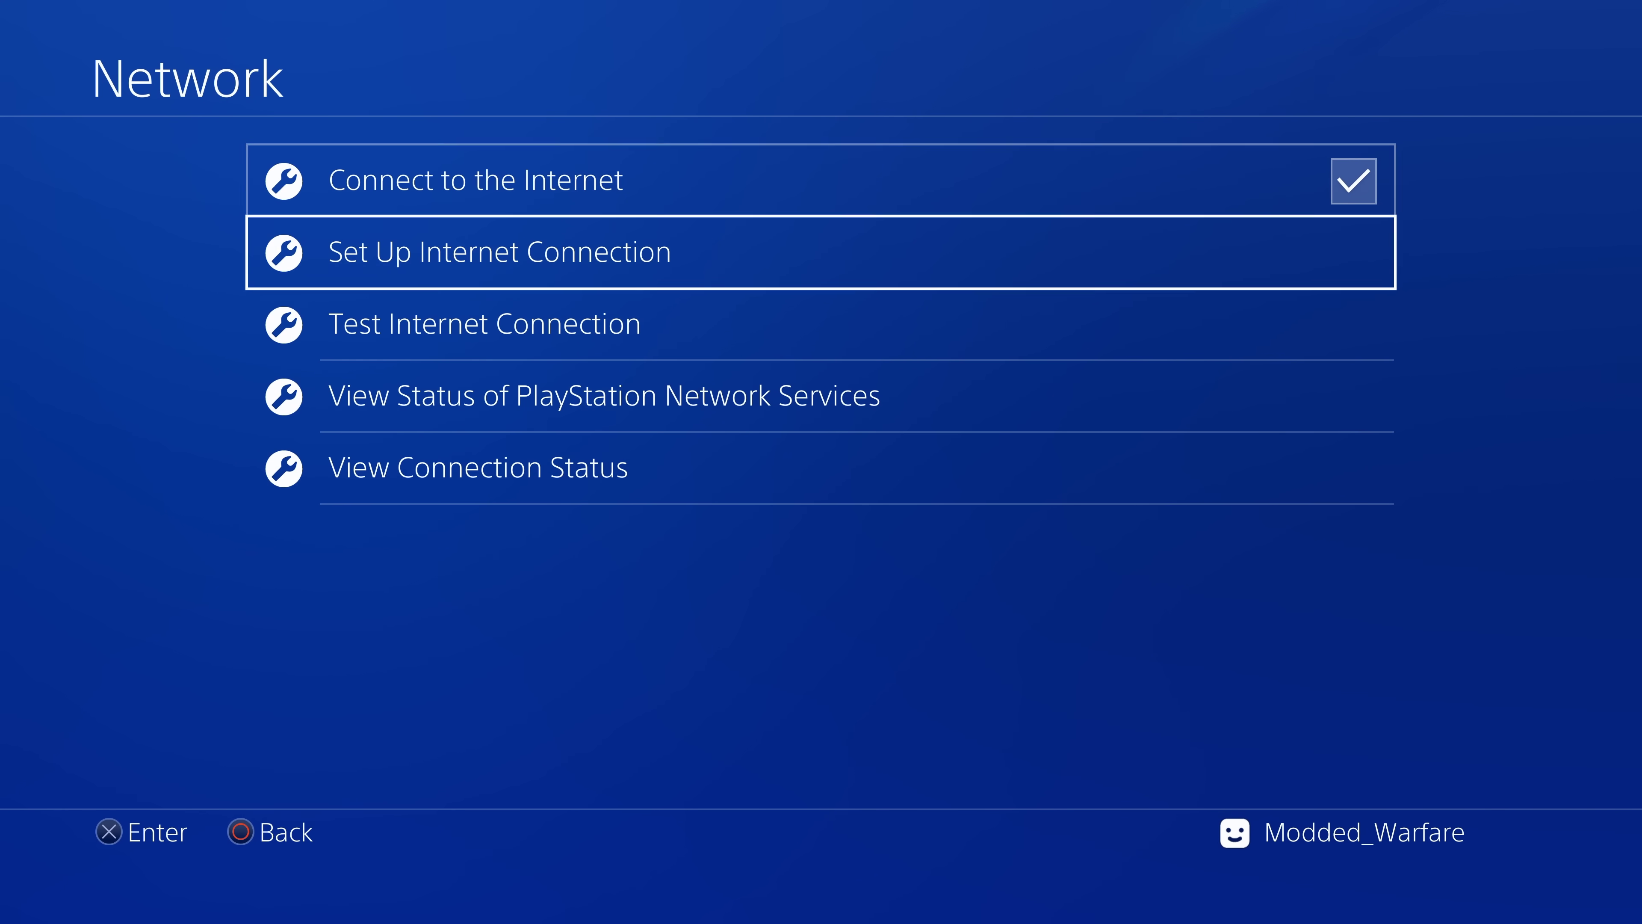
key("Down")
key("Down")
key("Down")
key("Return")
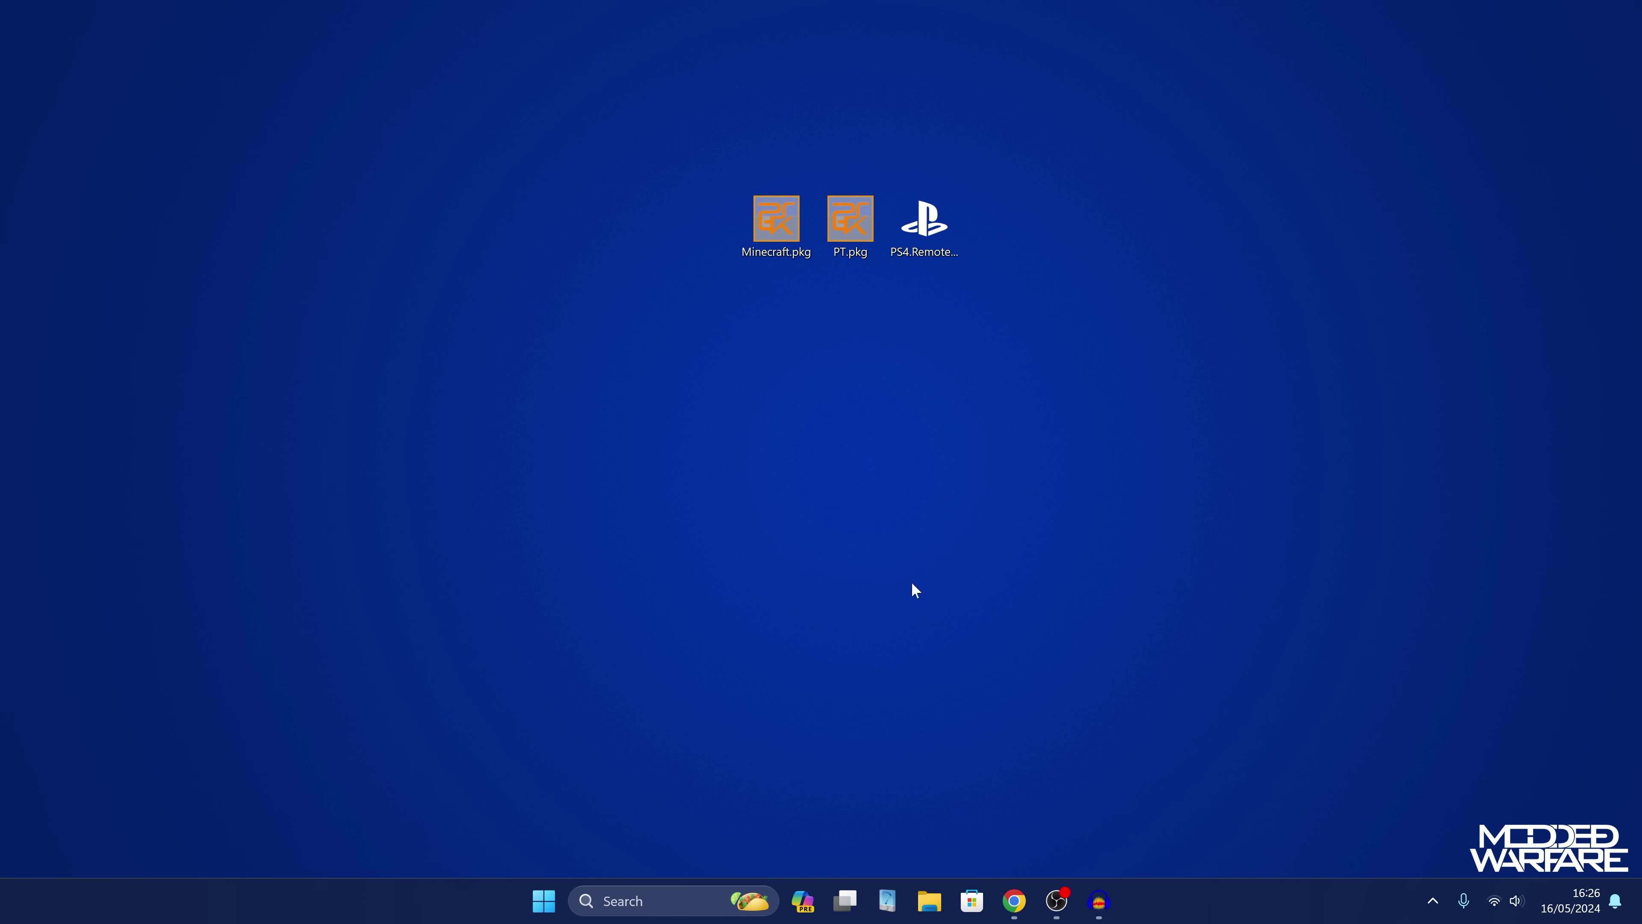
- Search for ncpa.cpl in Windows and open Network Connections
left_click(647, 900)
type("ncpa/cpl")
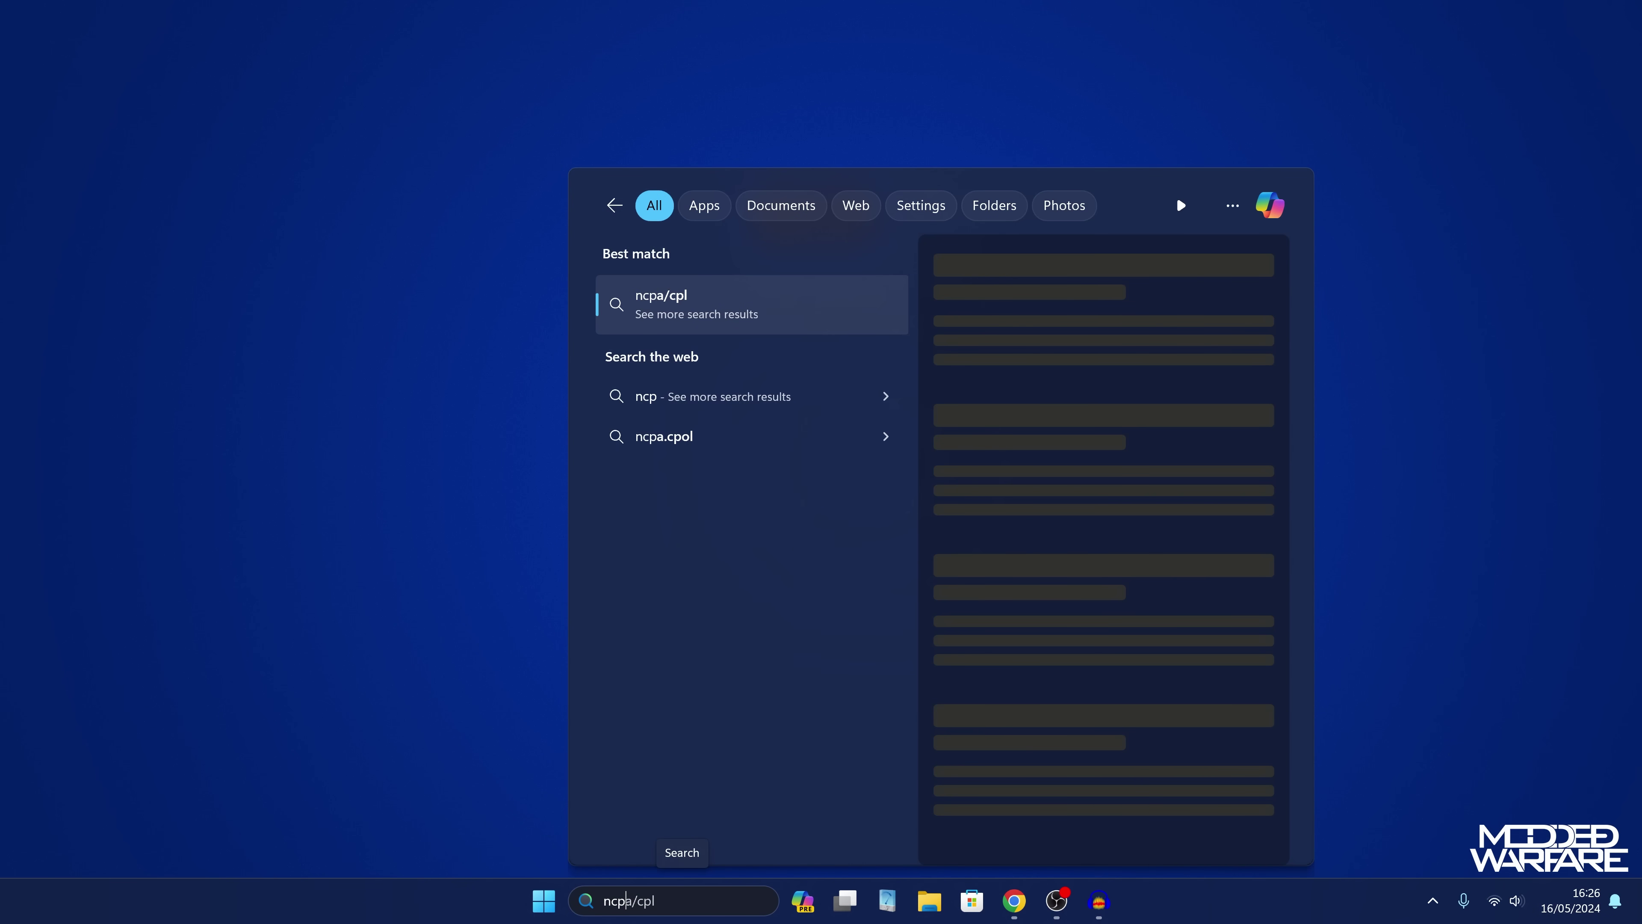
key("Delete")
type(".")
key("End")
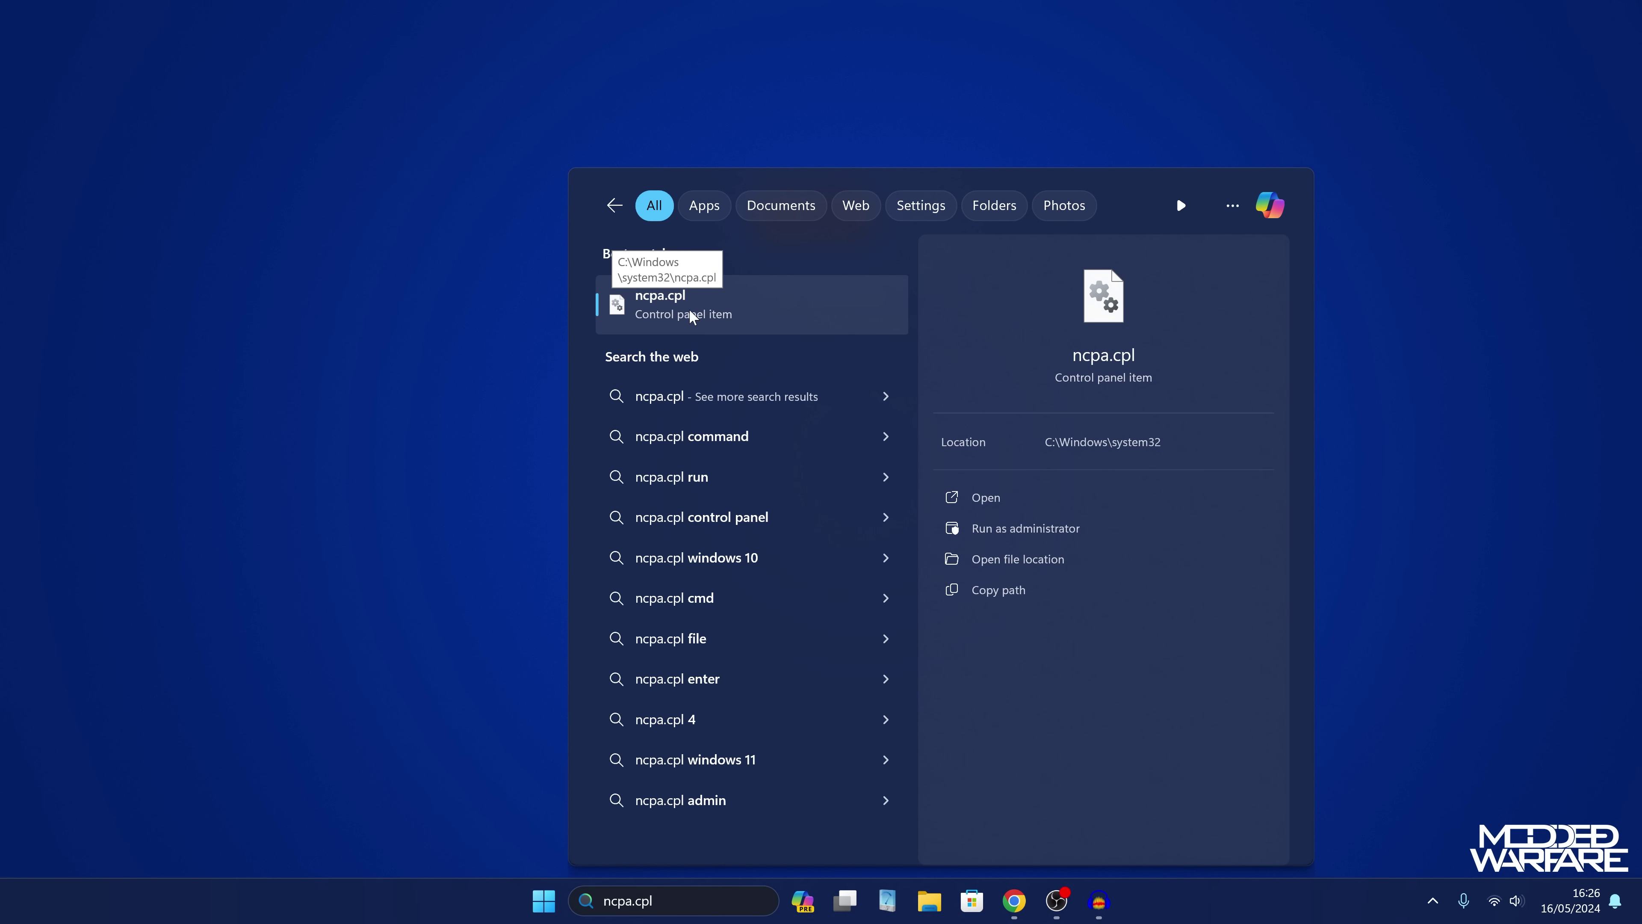
left_click(663, 315)
- Select the Ethernet adapter, then the WiFi adapter
left_click_drag(984, 117, 994, 97)
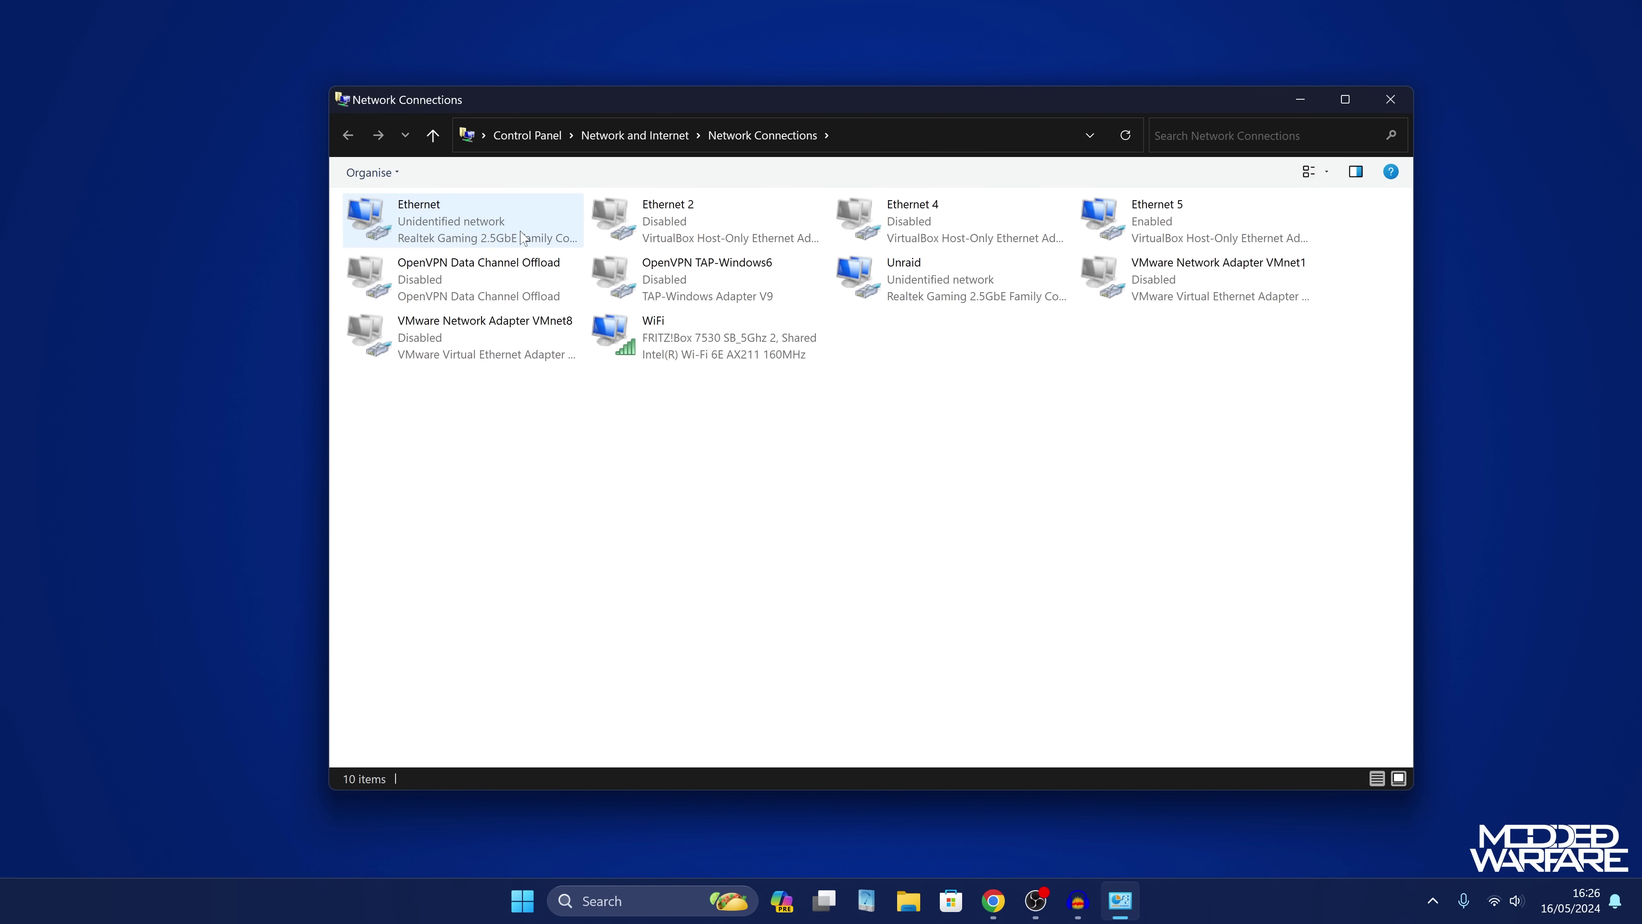
left_click(477, 212)
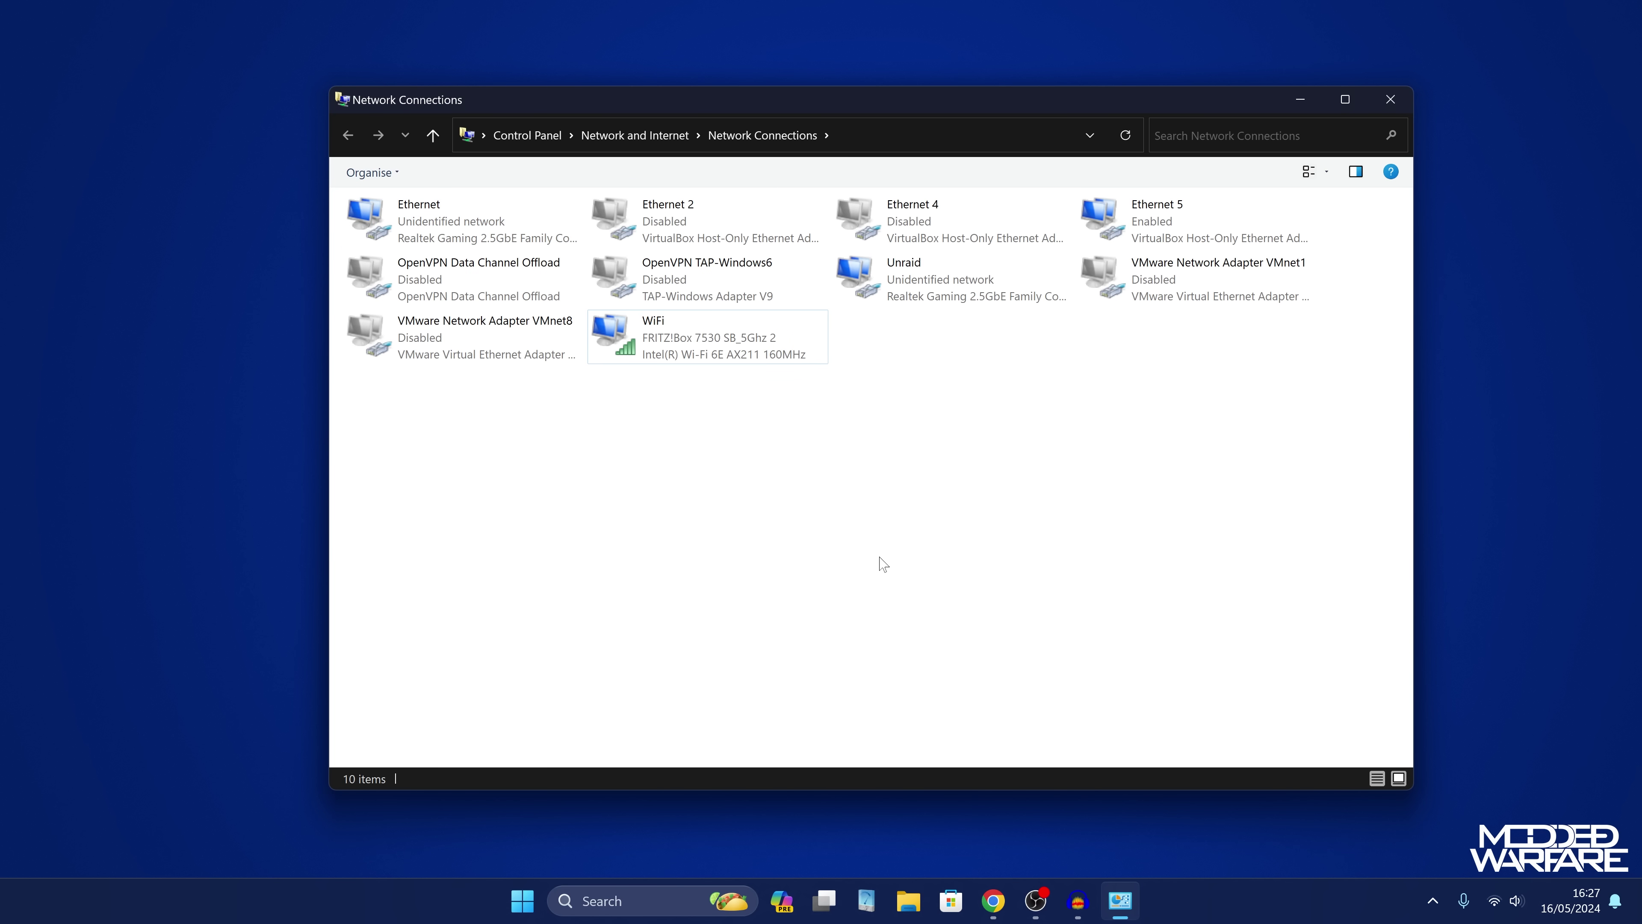
left_click(810, 348)
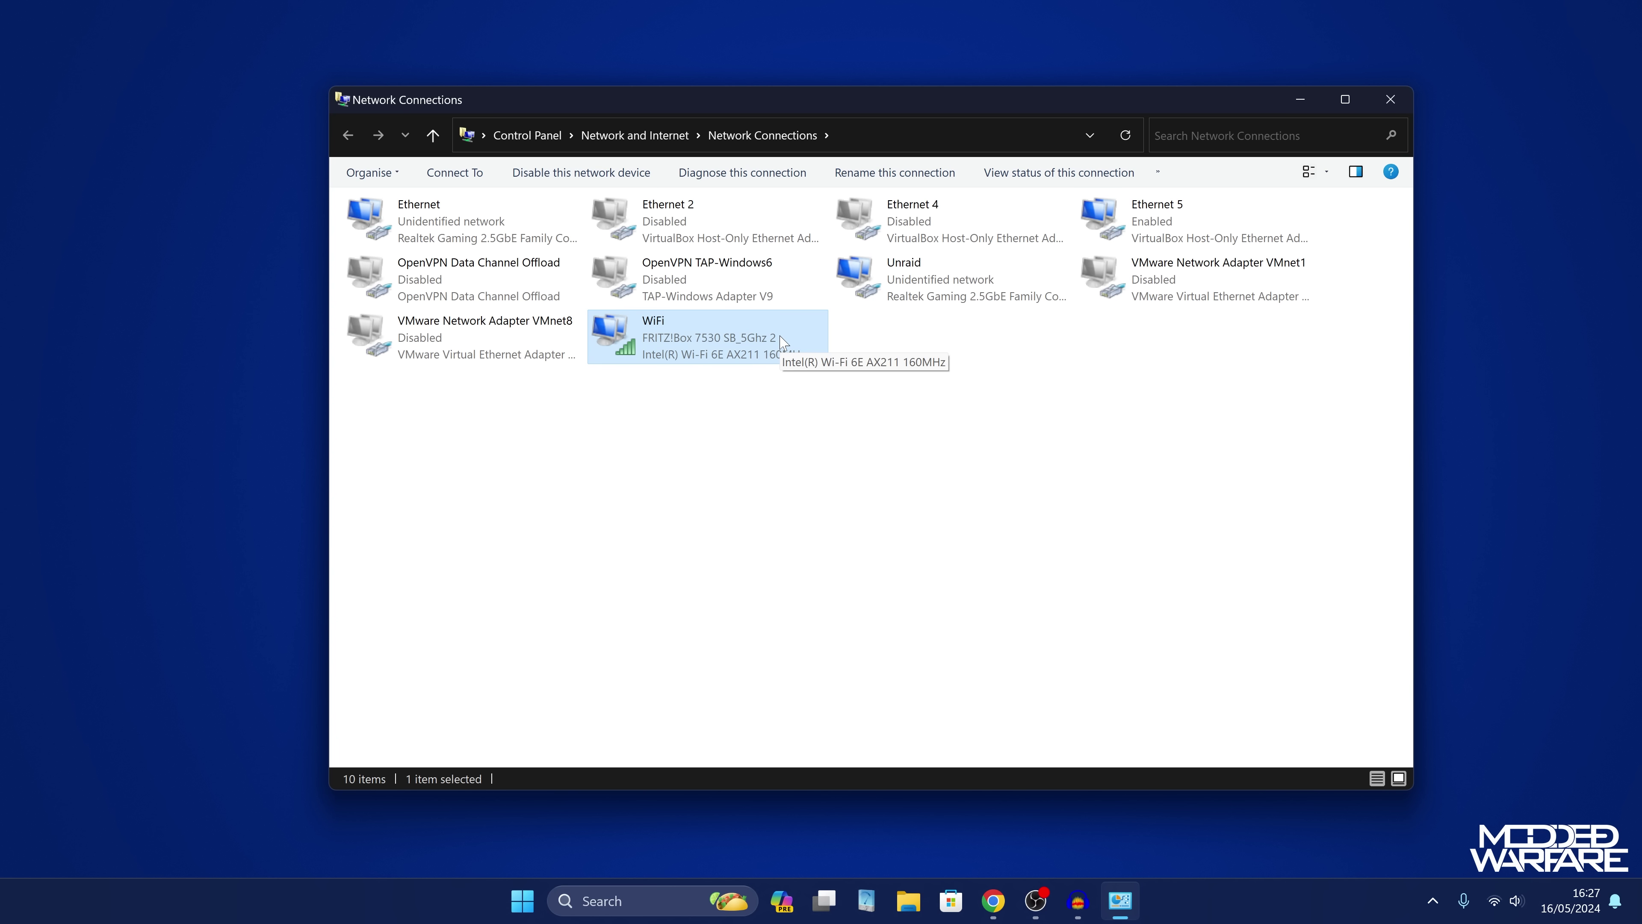
- Open the WiFi adapter's Properties on the Sharing tab
right_click(804, 328)
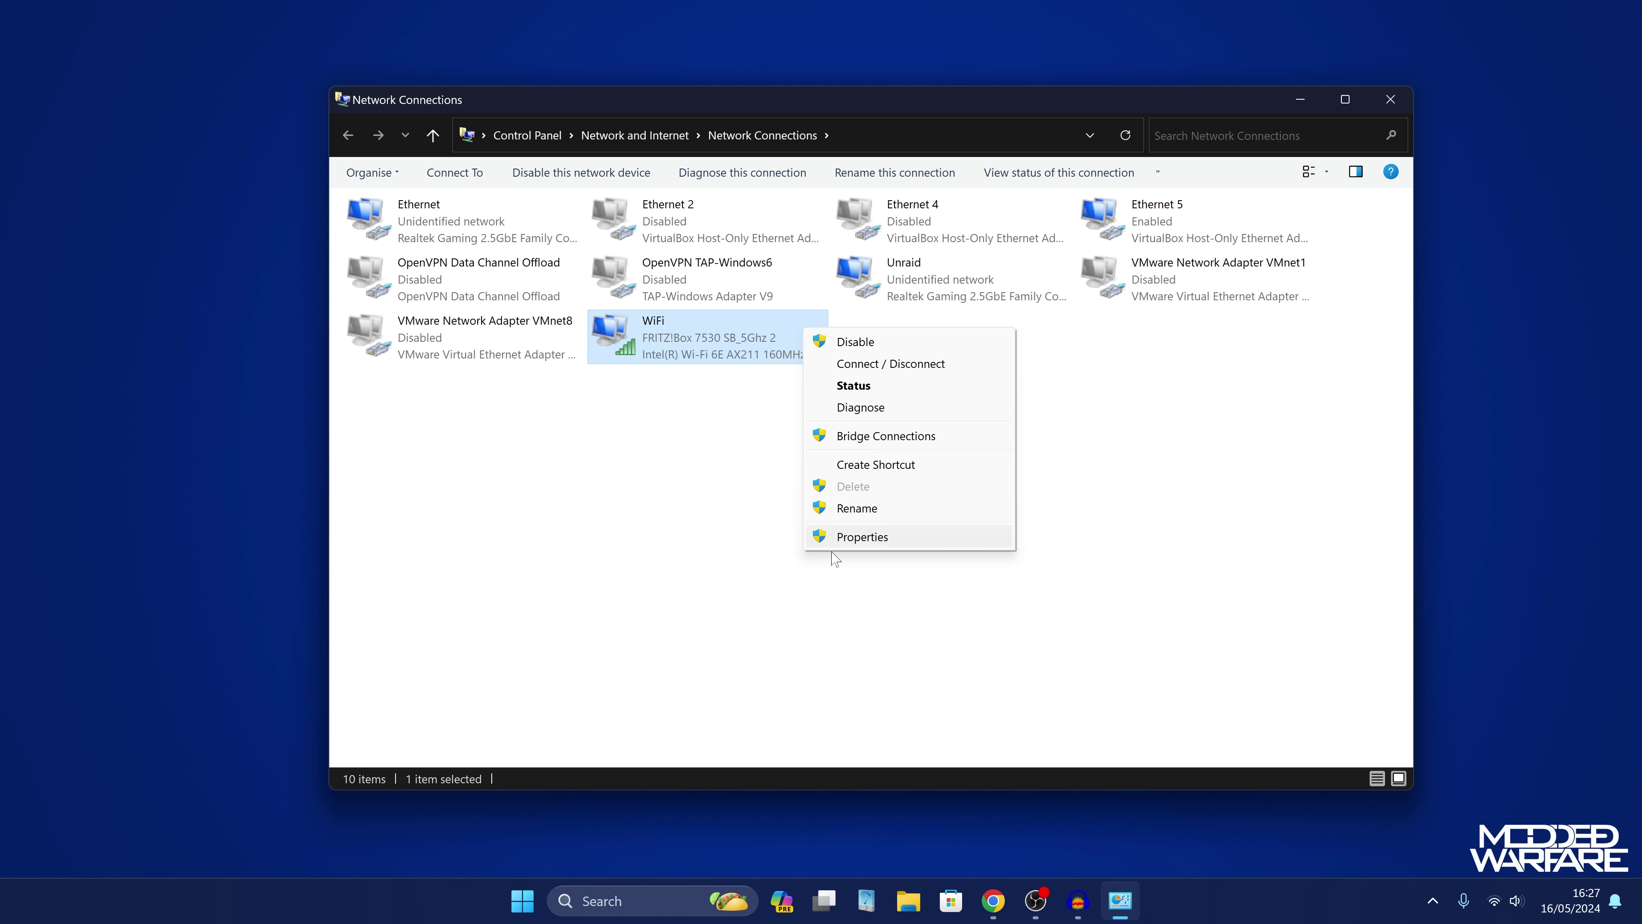
left_click(884, 537)
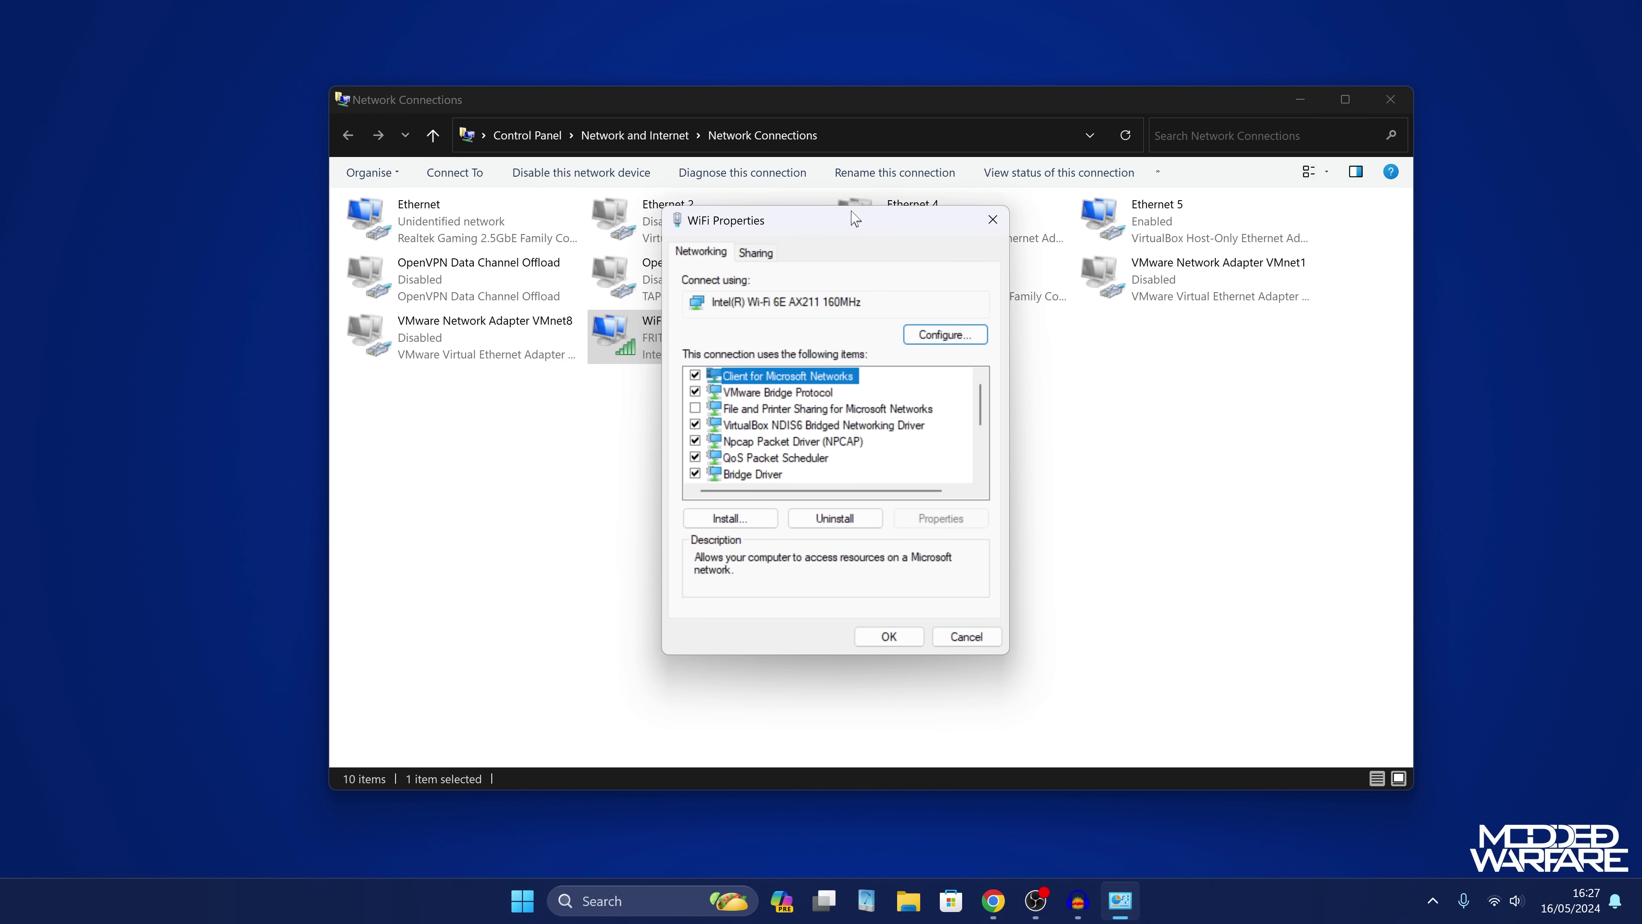
left_click_drag(855, 217, 821, 207)
left_click(721, 245)
- Allow other network users to connect through WiFi via Ethernet, then confirm with OK and Yes
left_click(705, 310)
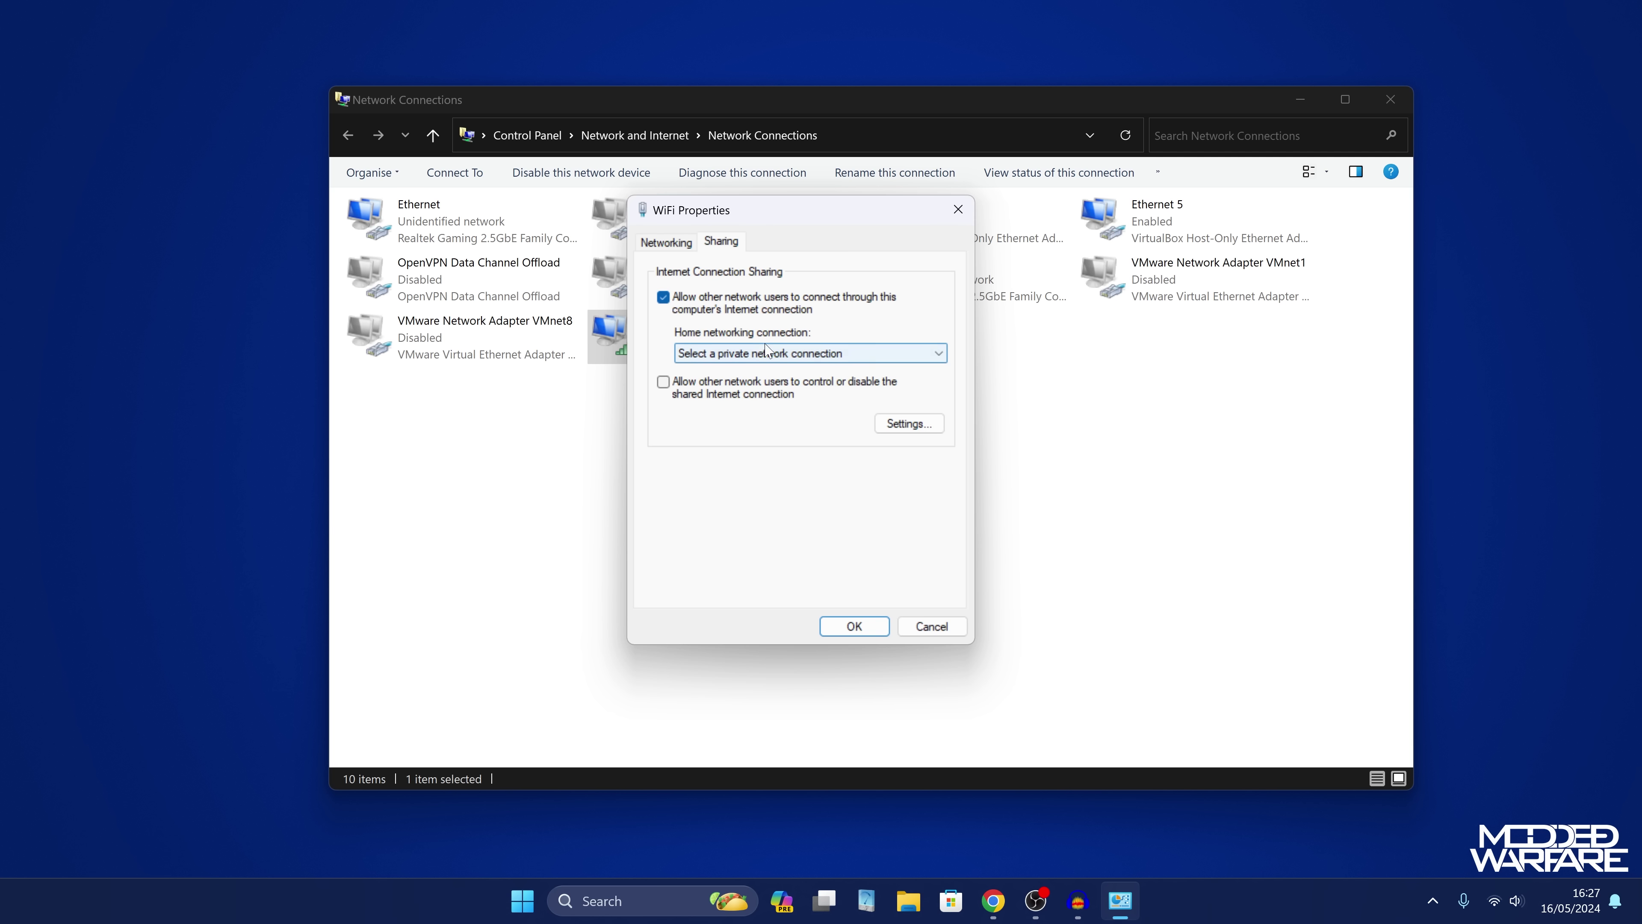
left_click(885, 360)
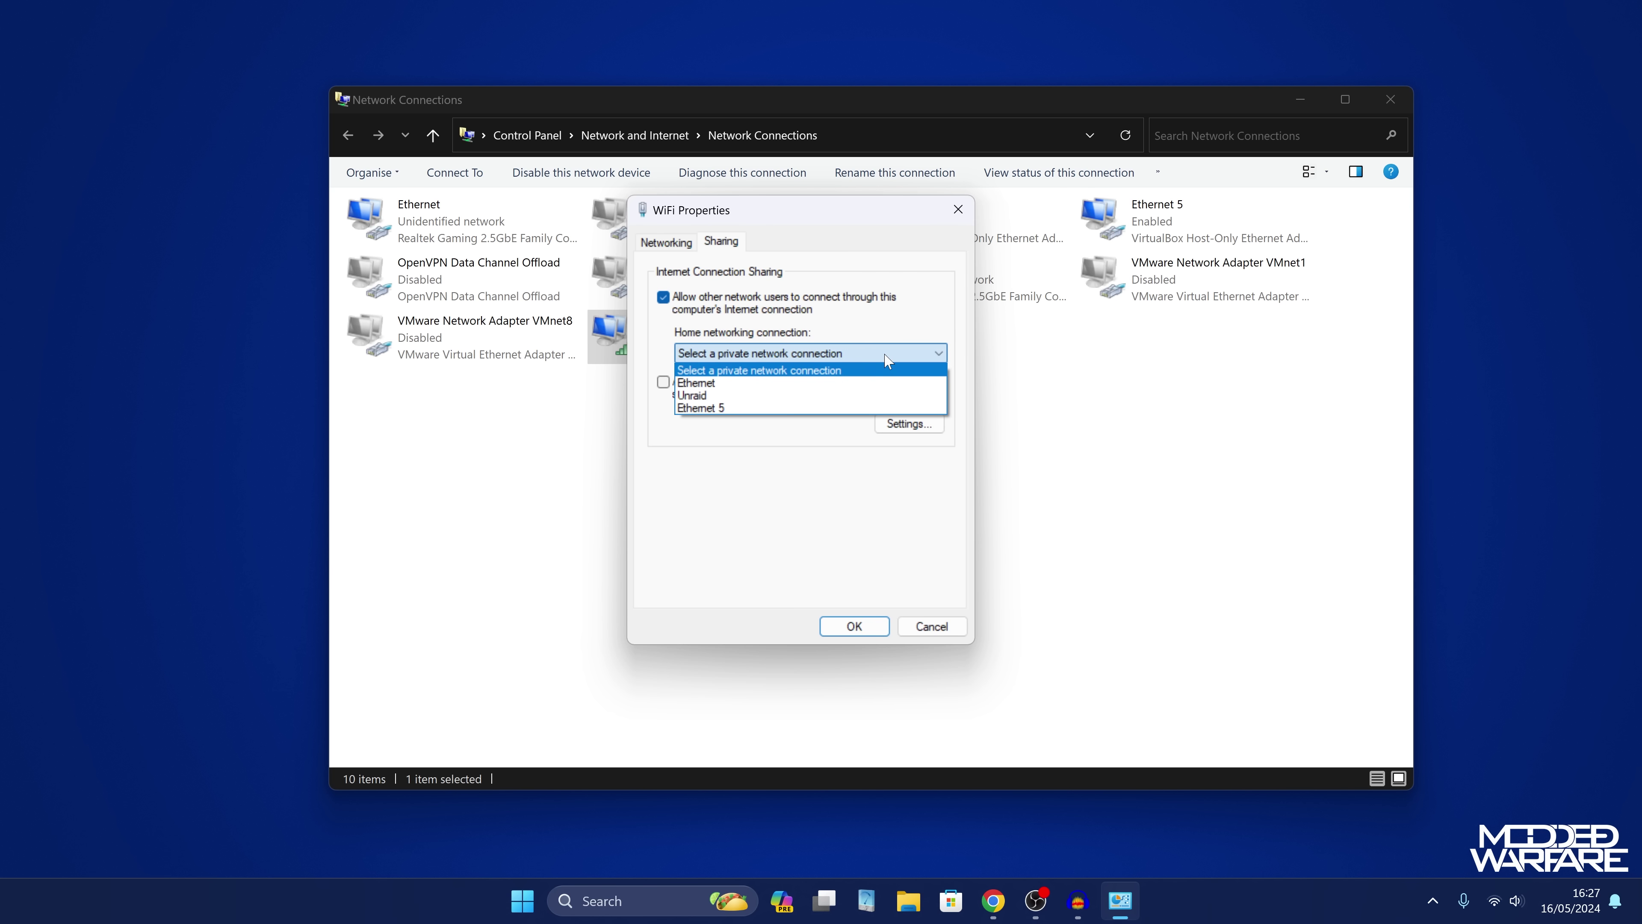
left_click(842, 388)
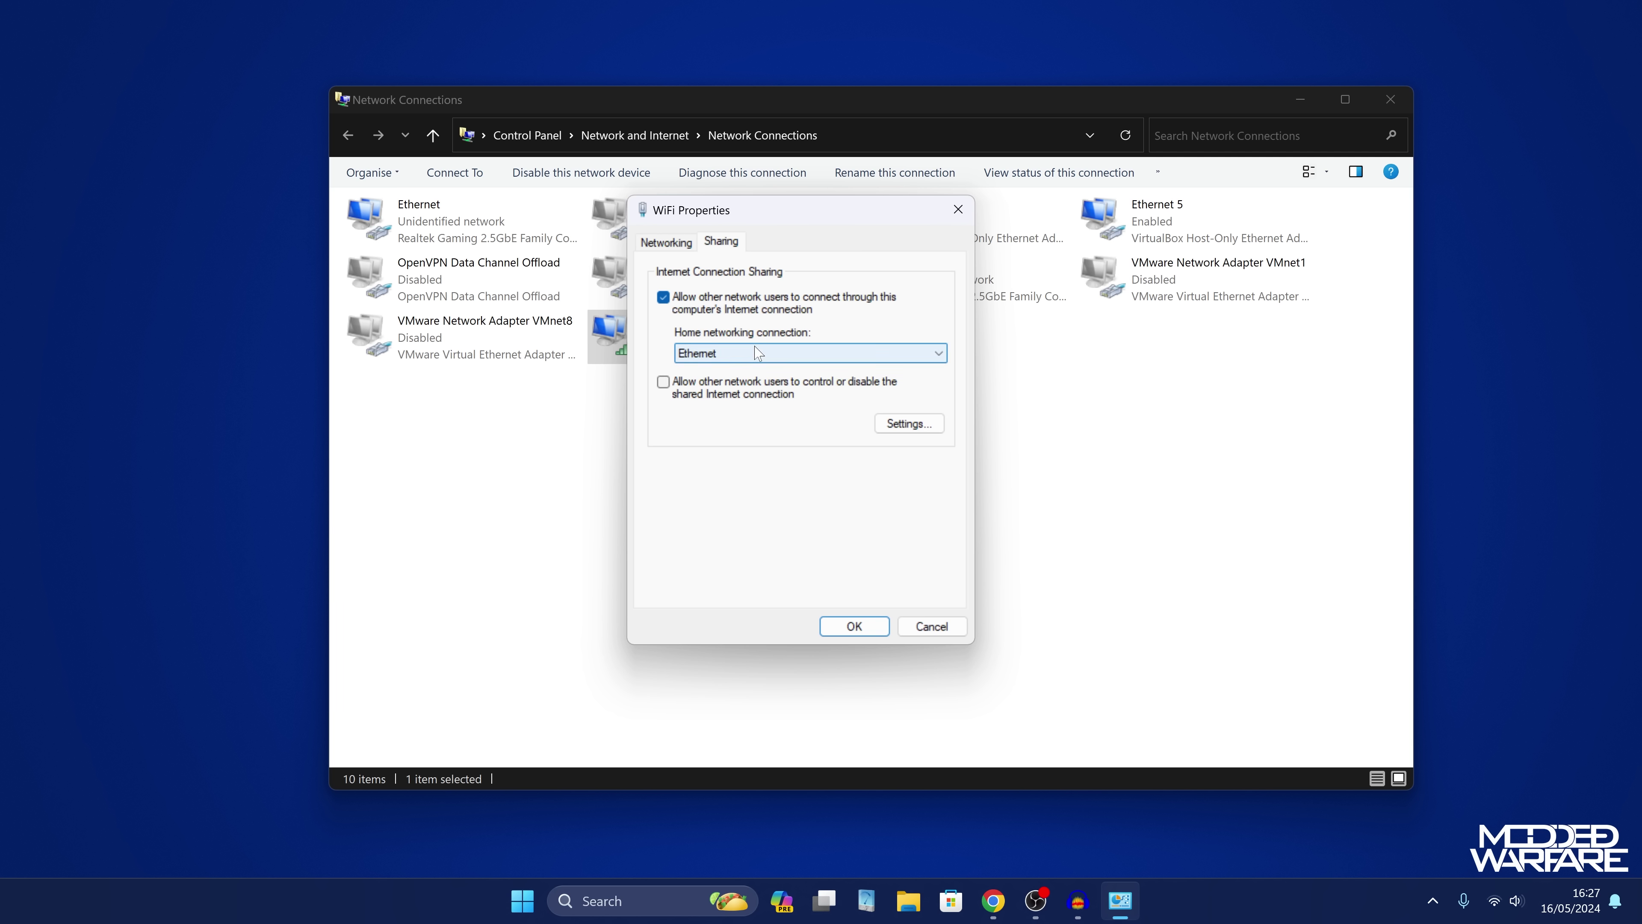
left_click(775, 356)
left_click(778, 357)
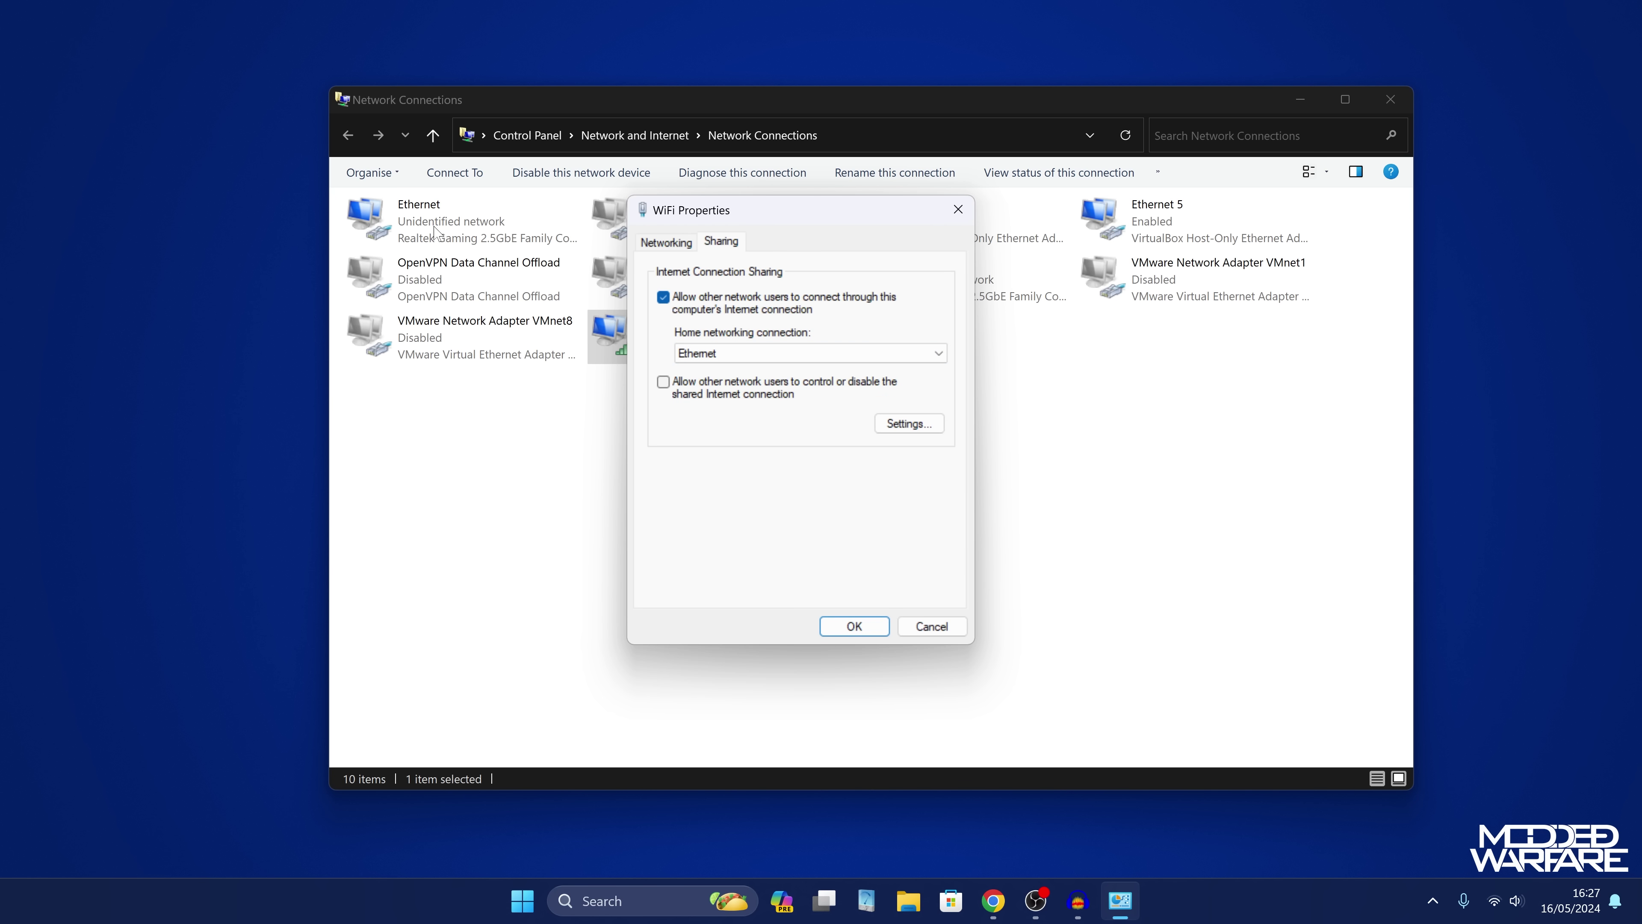
left_click(855, 627)
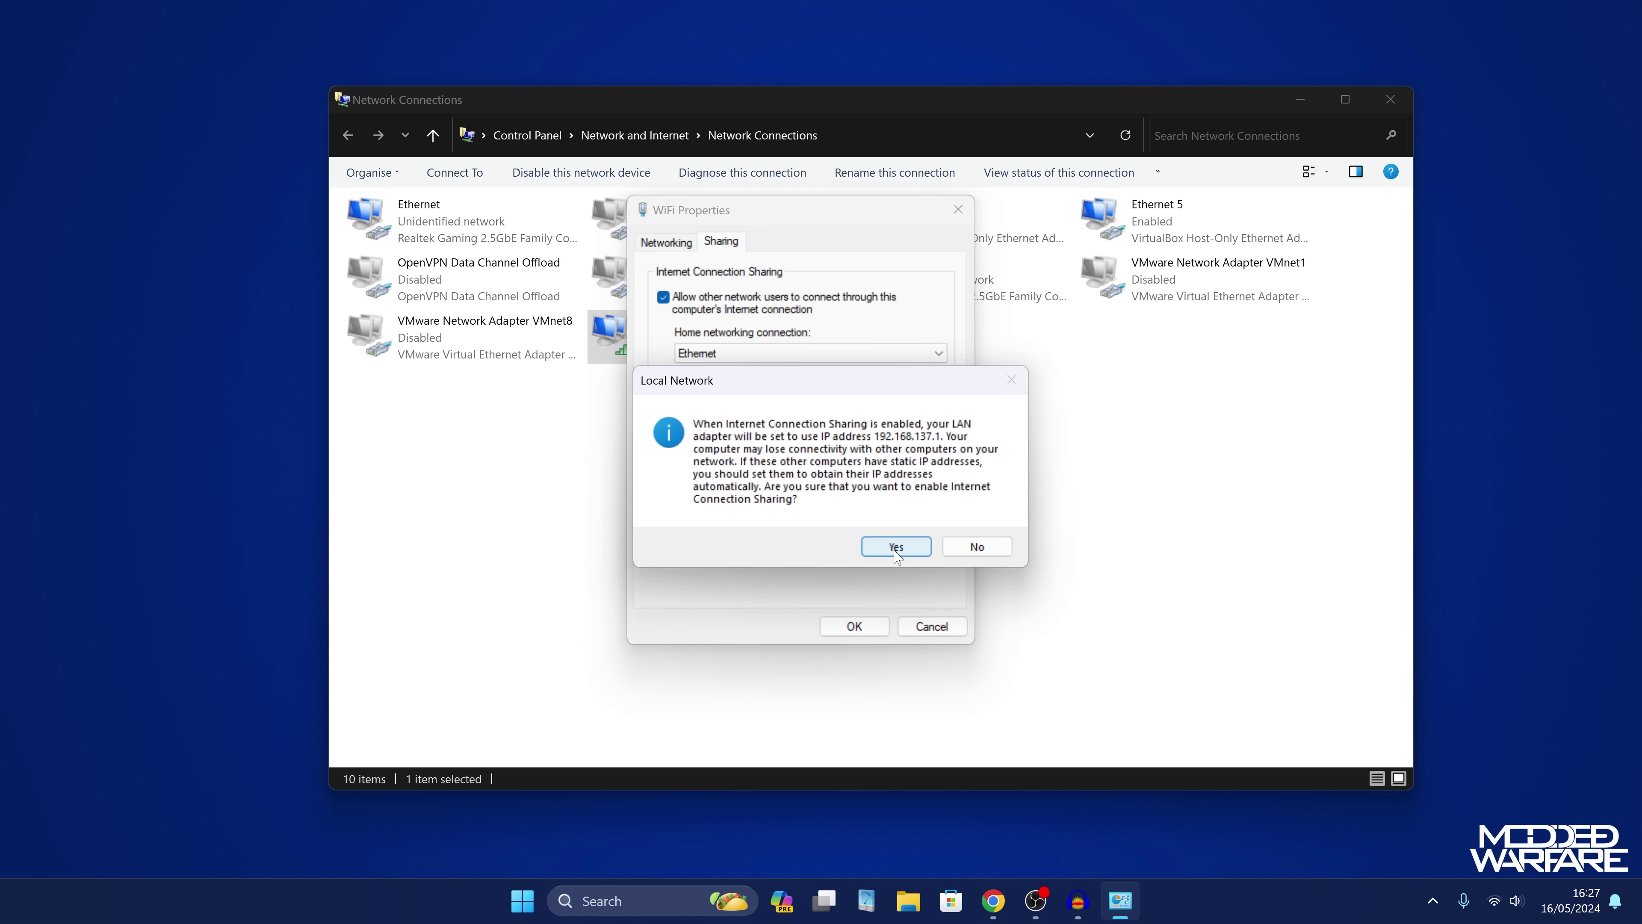
left_click(895, 548)
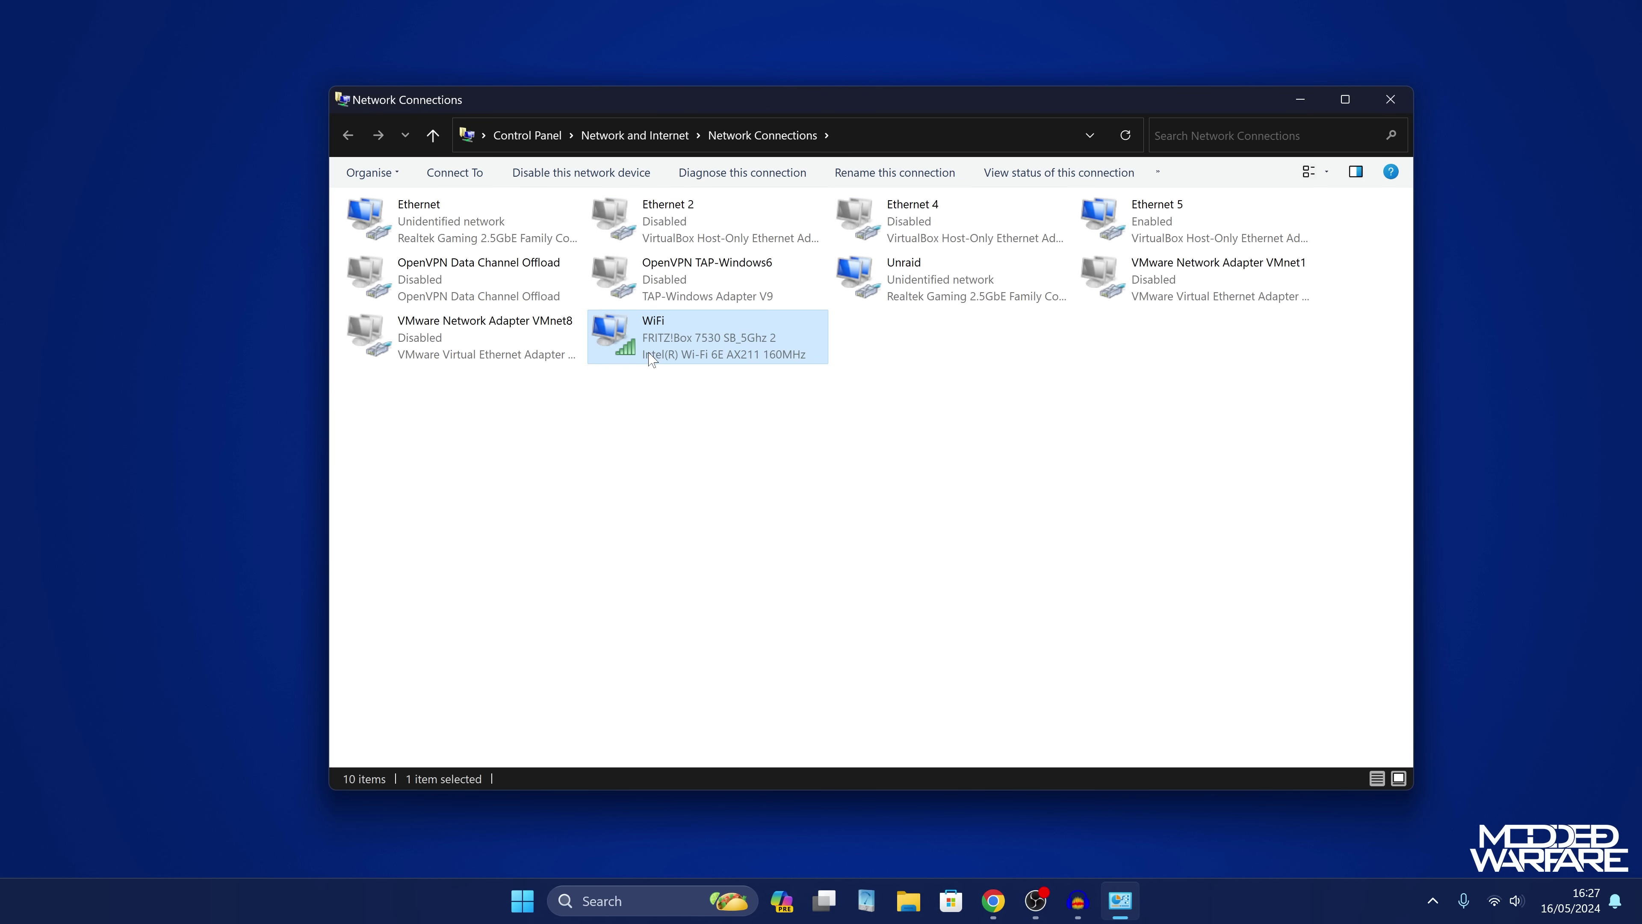
- Refresh the adapter list and select the WiFi and Ethernet adapters
left_click(700, 409)
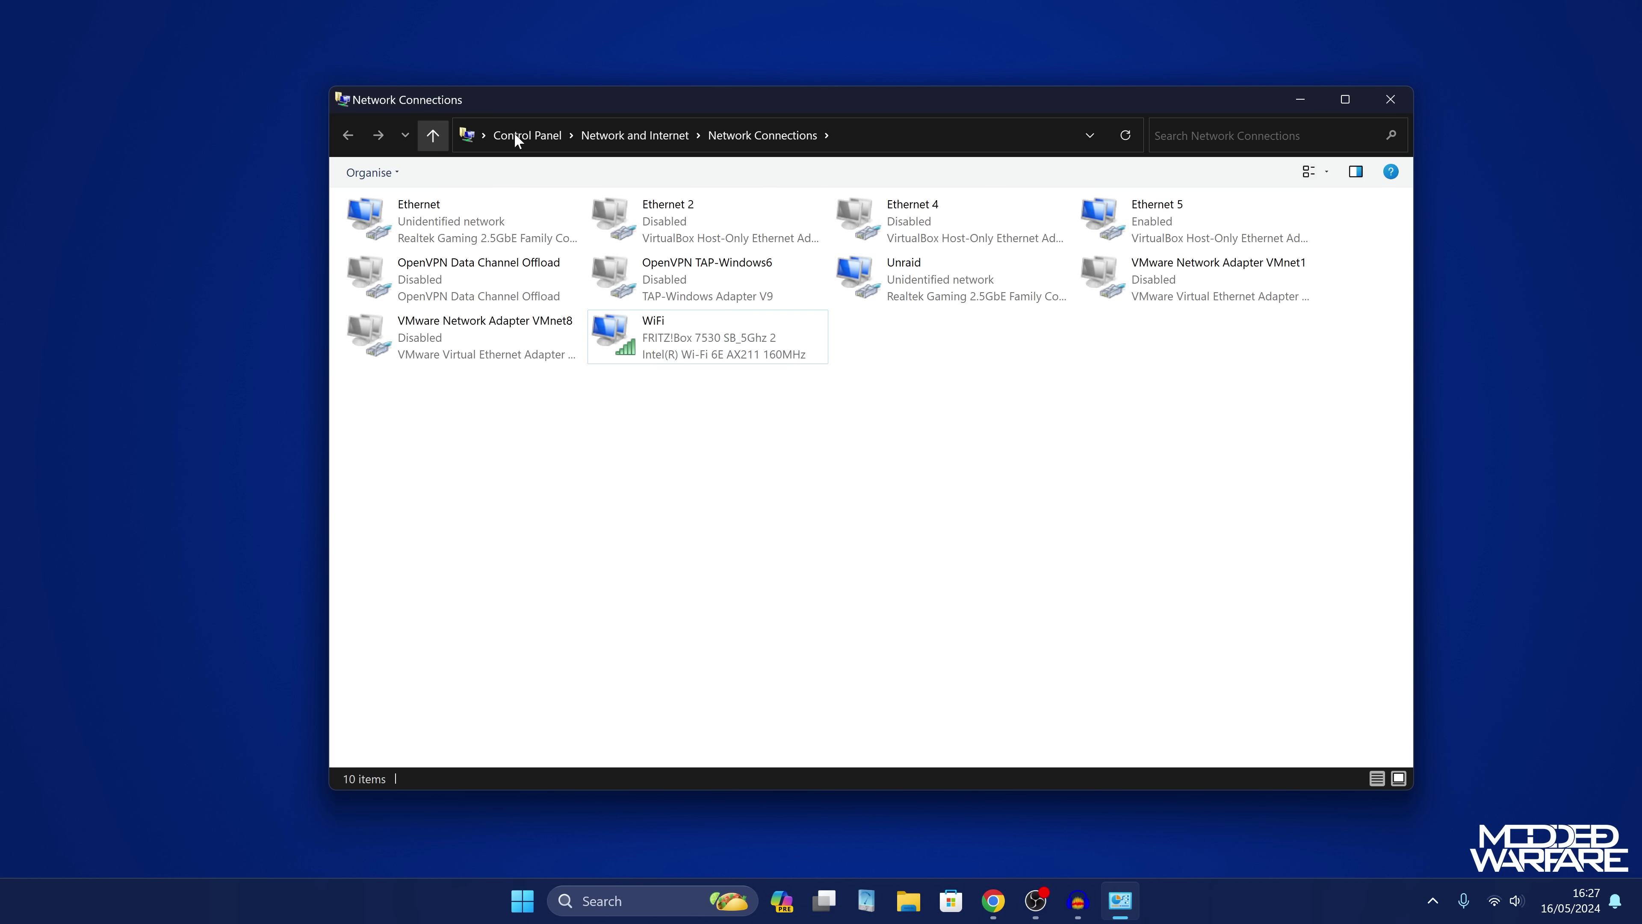
left_click(1133, 135)
left_click(792, 348)
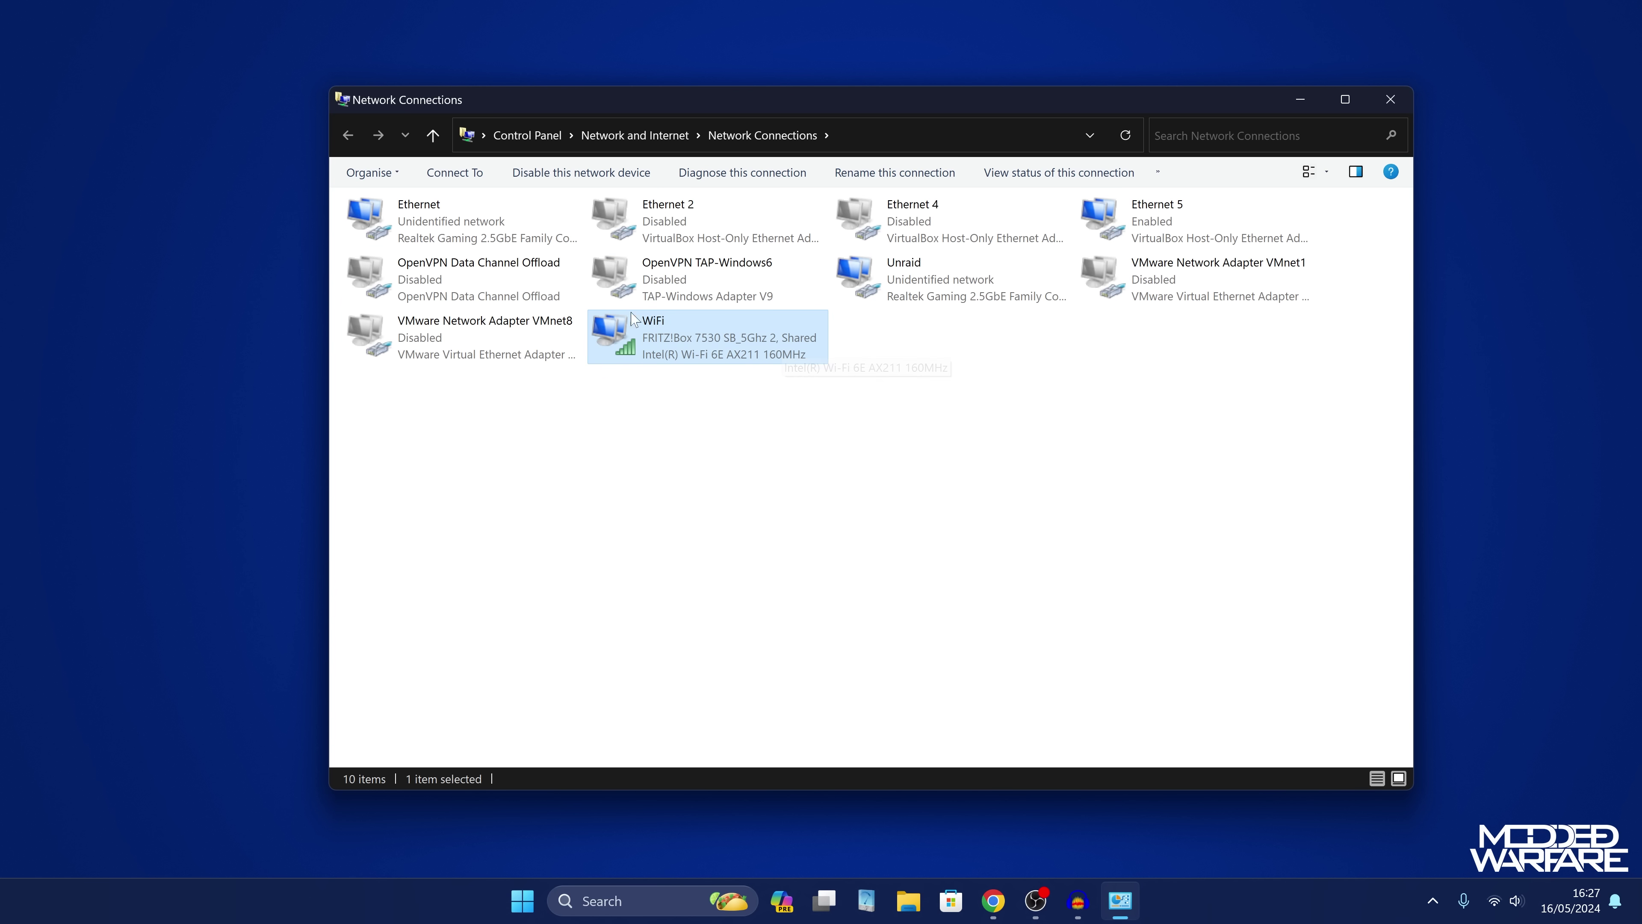
left_click(422, 227)
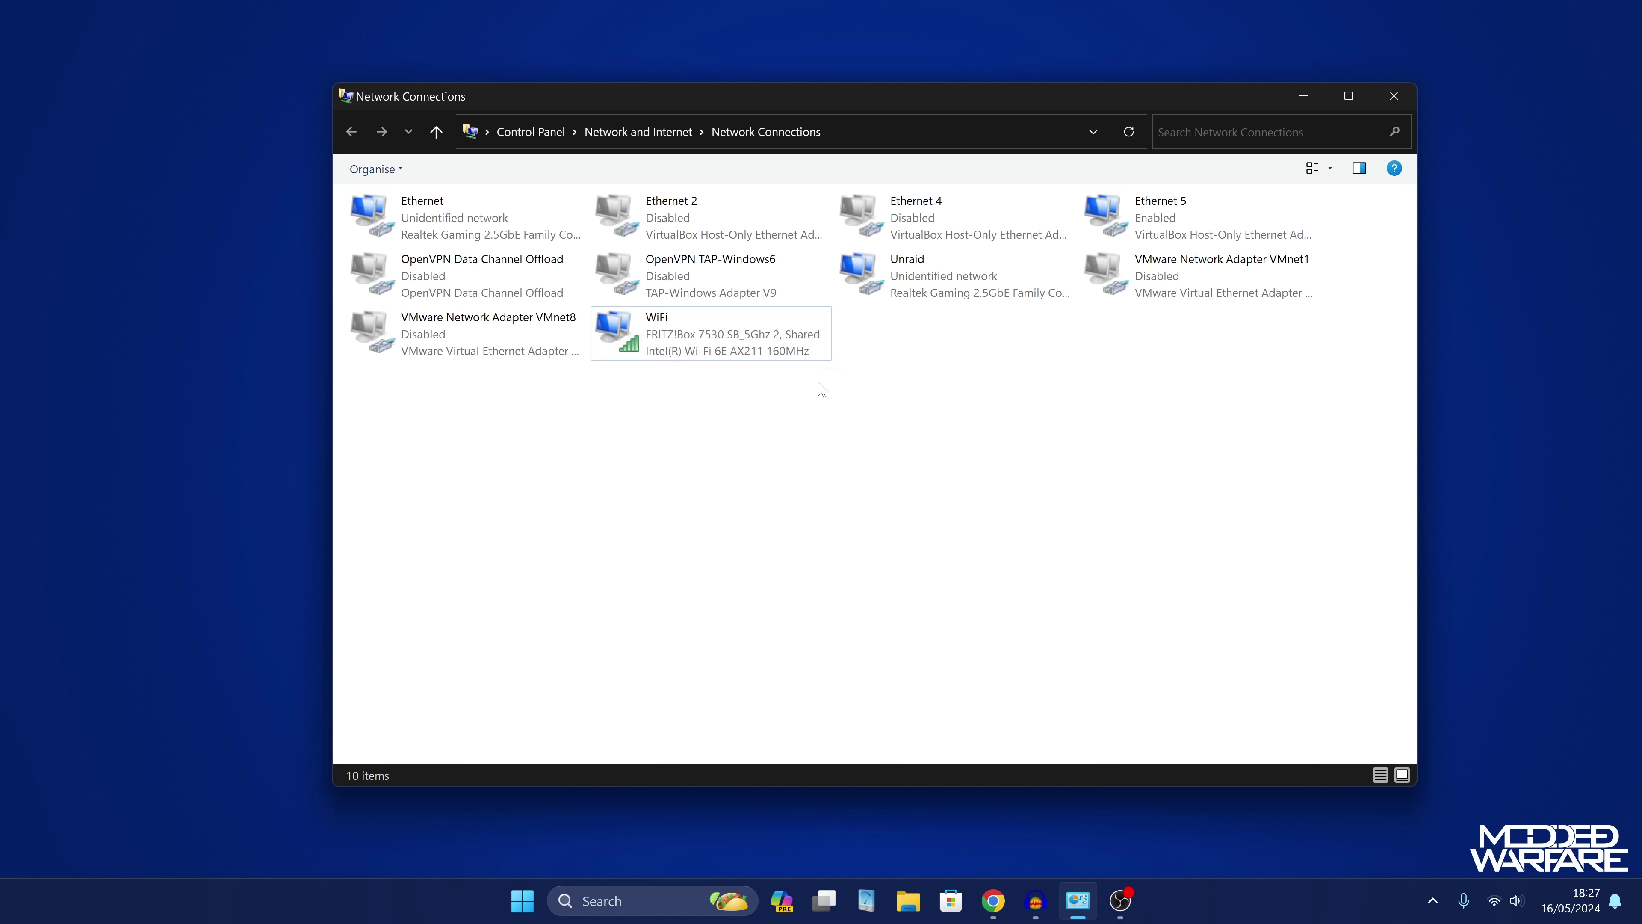
- Select WiFi and Ethernet together, open their actions, and dismiss without bridging
left_click(705, 353)
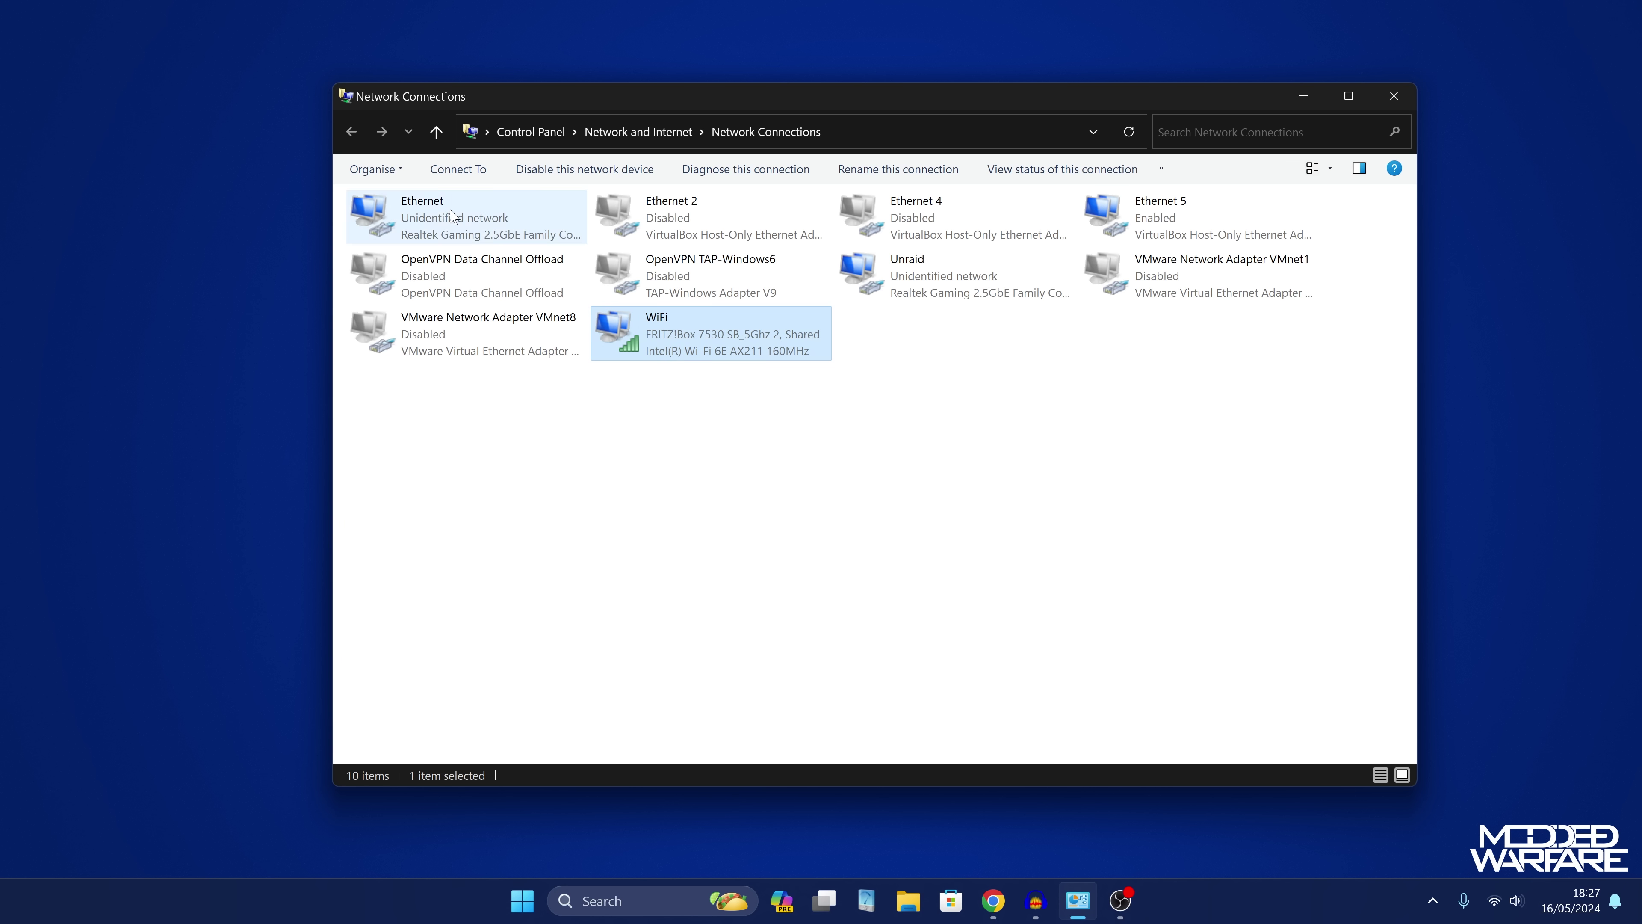
left_click(508, 217, "ctrl")
right_click(550, 208)
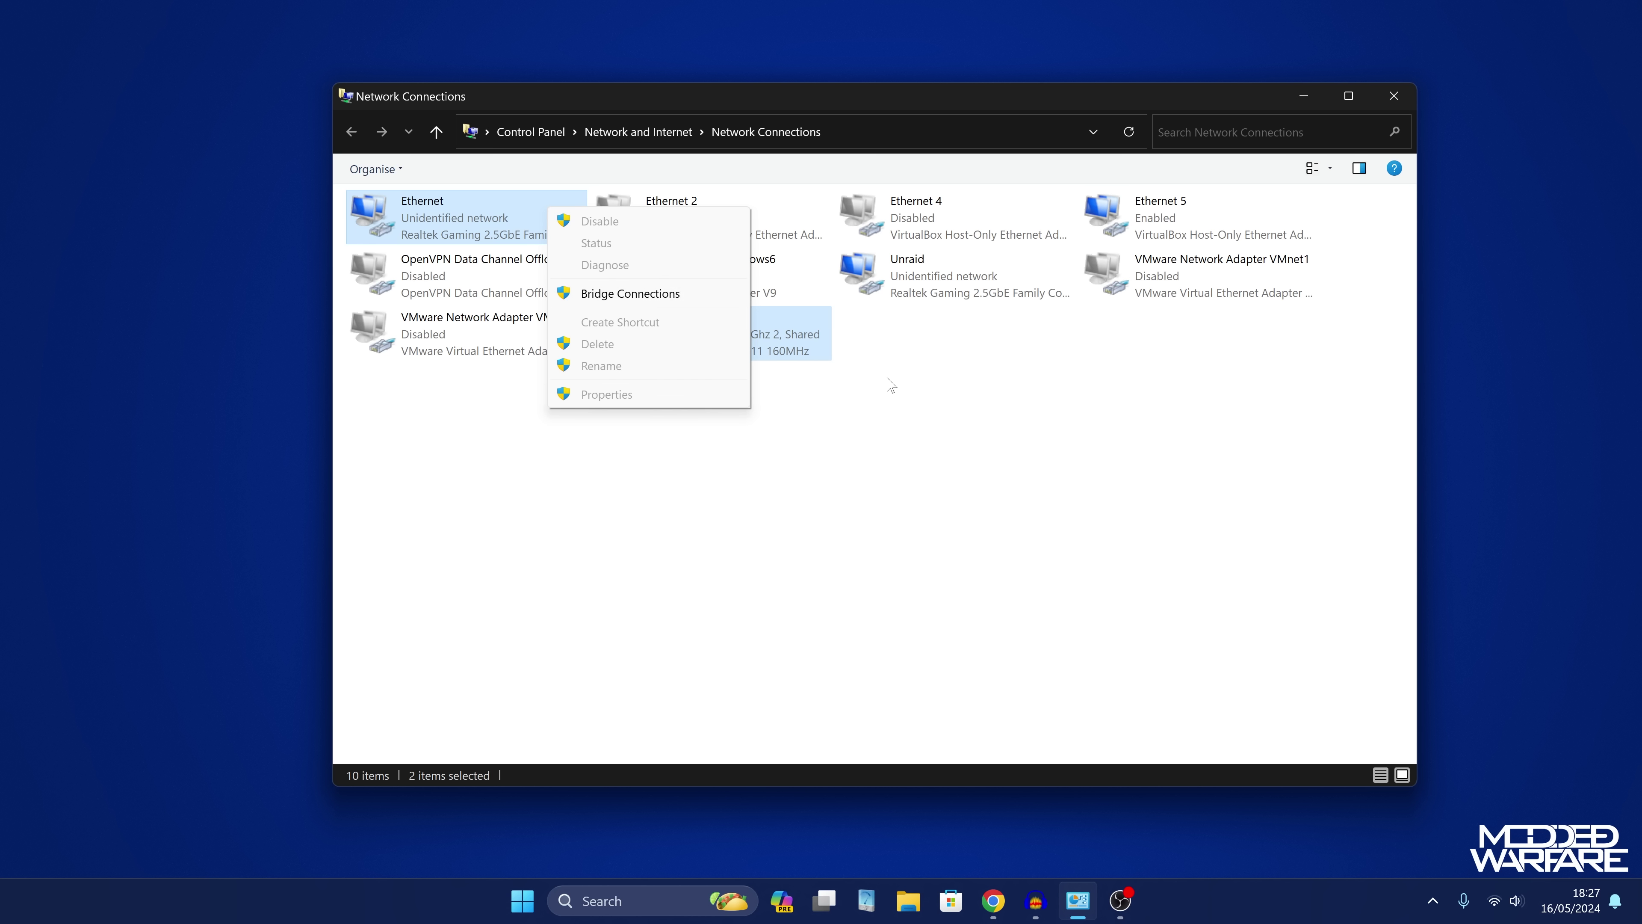
left_click(911, 393)
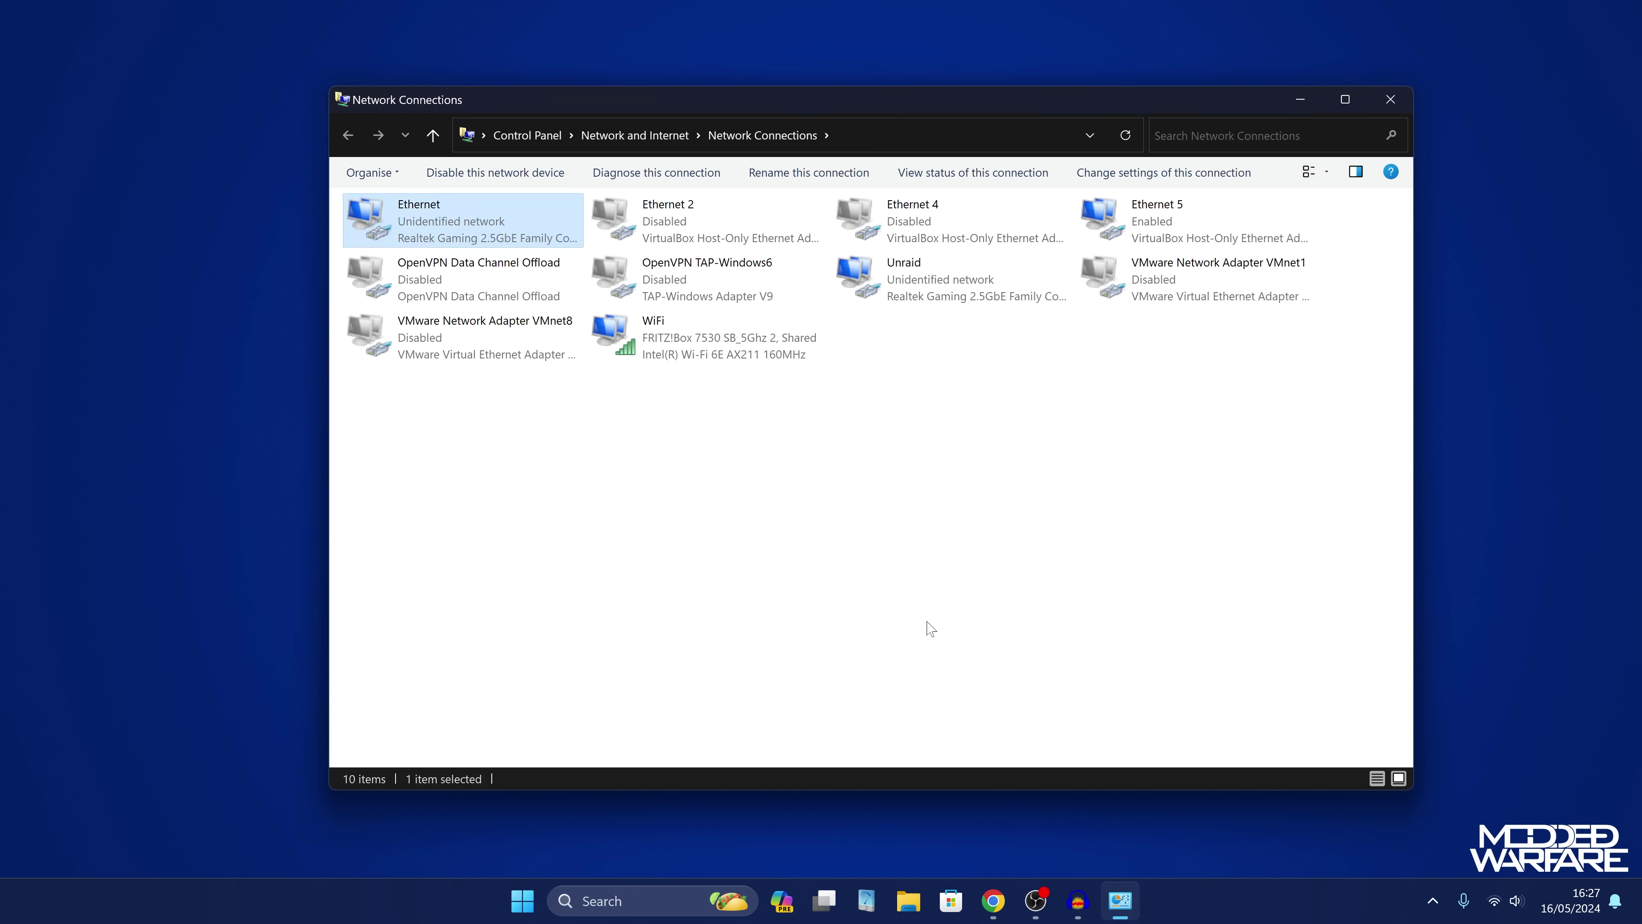
left_click(941, 432)
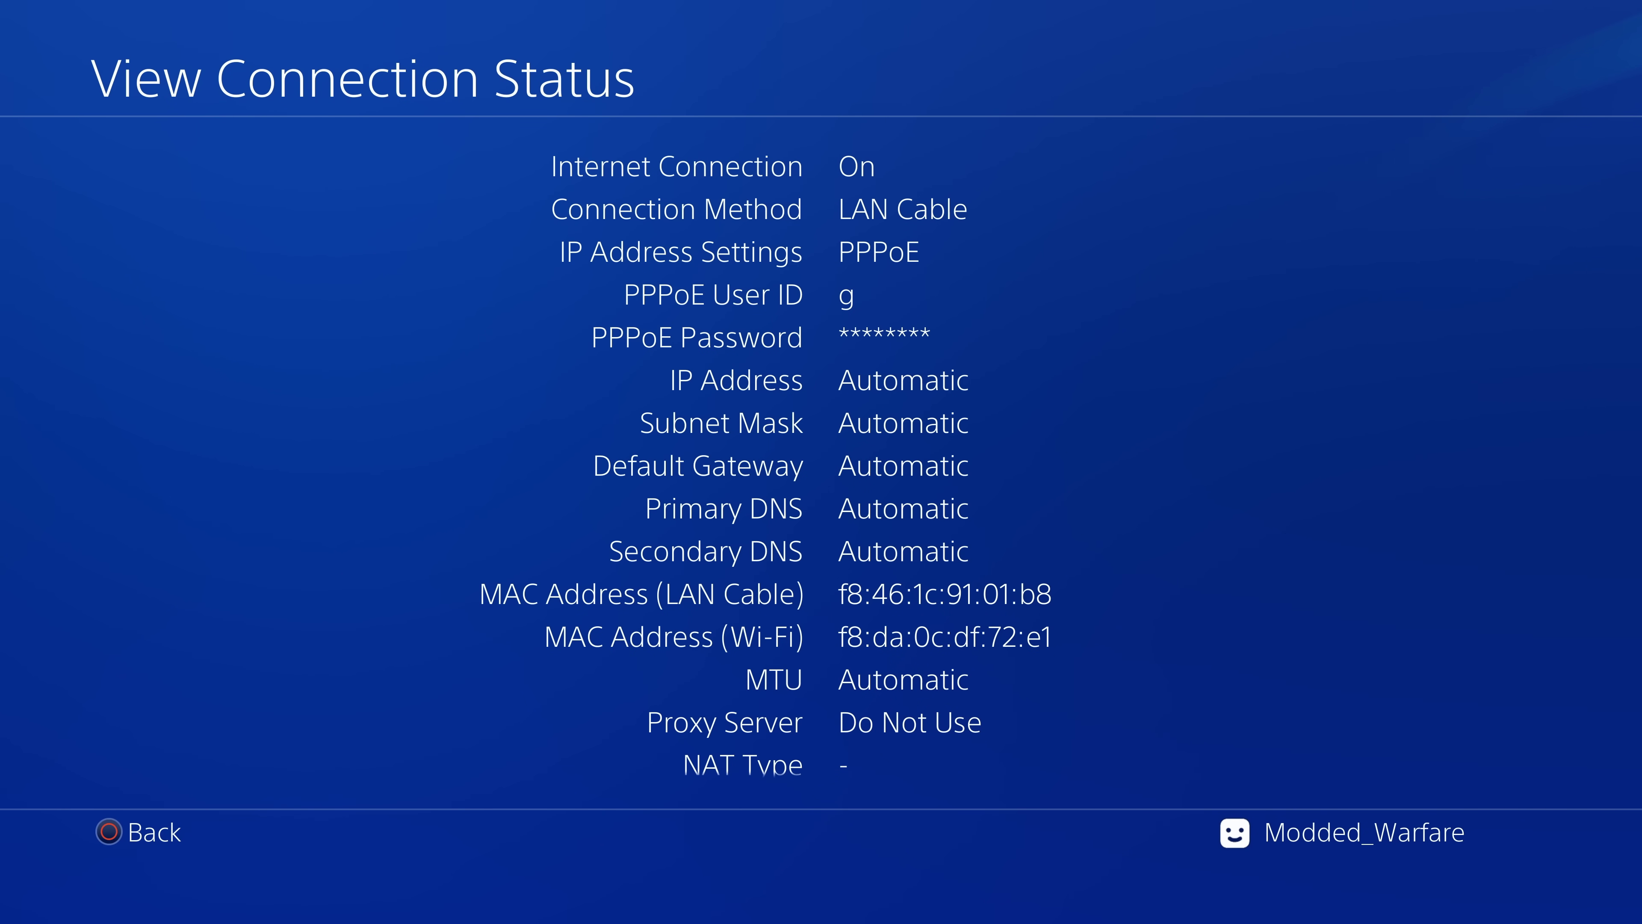
- Run Easy wired LAN internet setup, then view status showing IP 192.168.137.207
key("Escape")
key("Up")
key("Up")
key("Up")
key("Return")
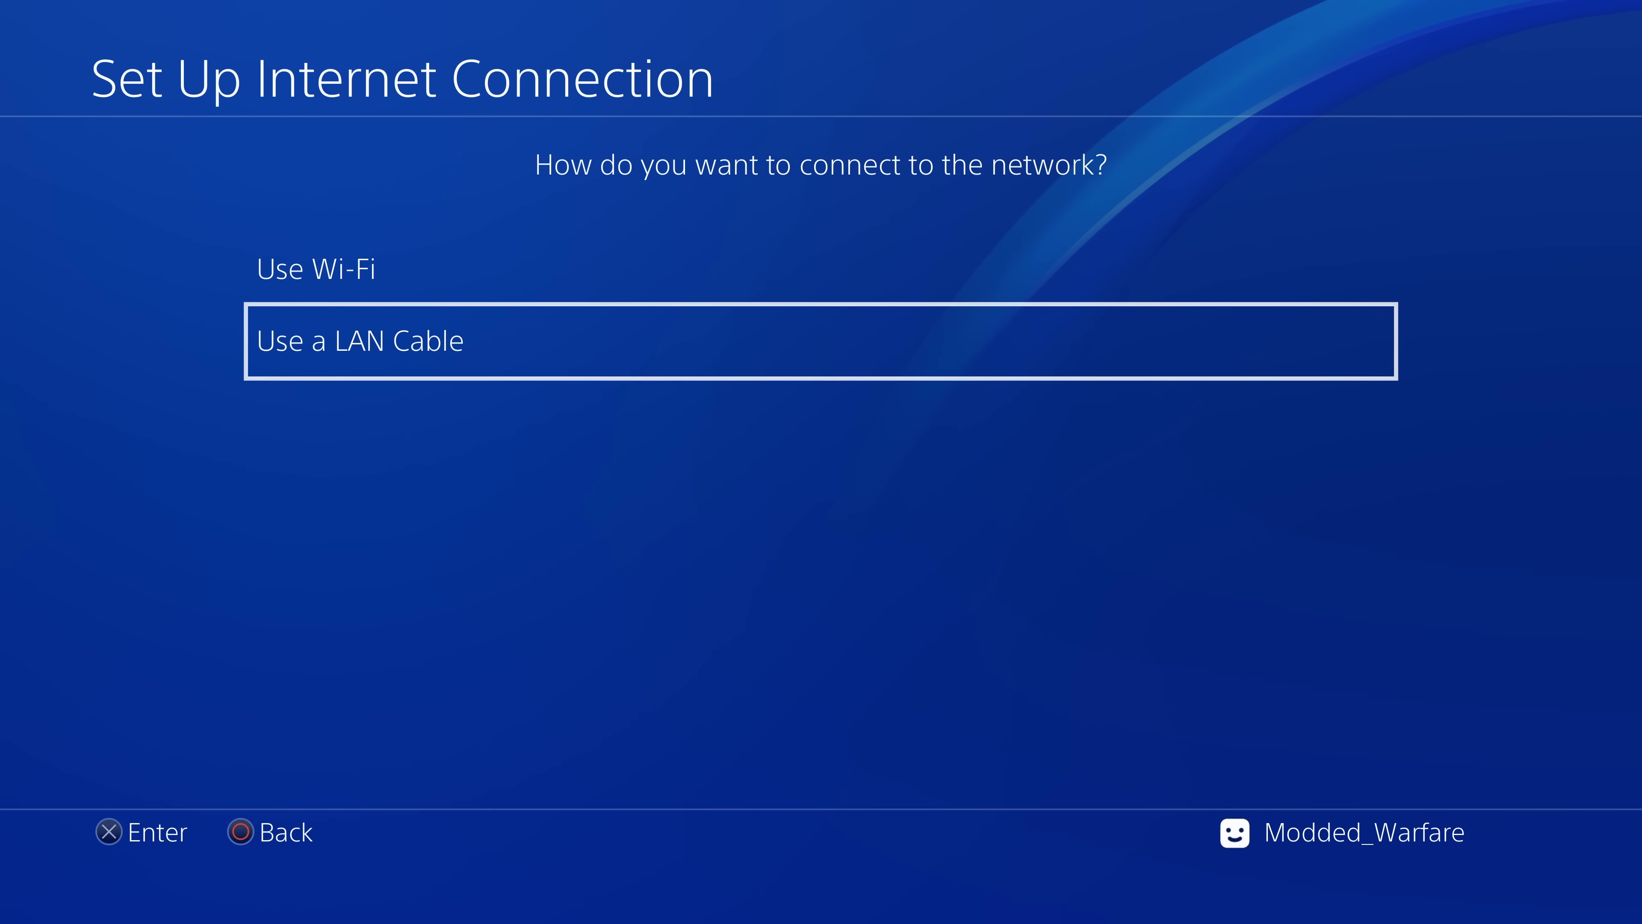
key("Return")
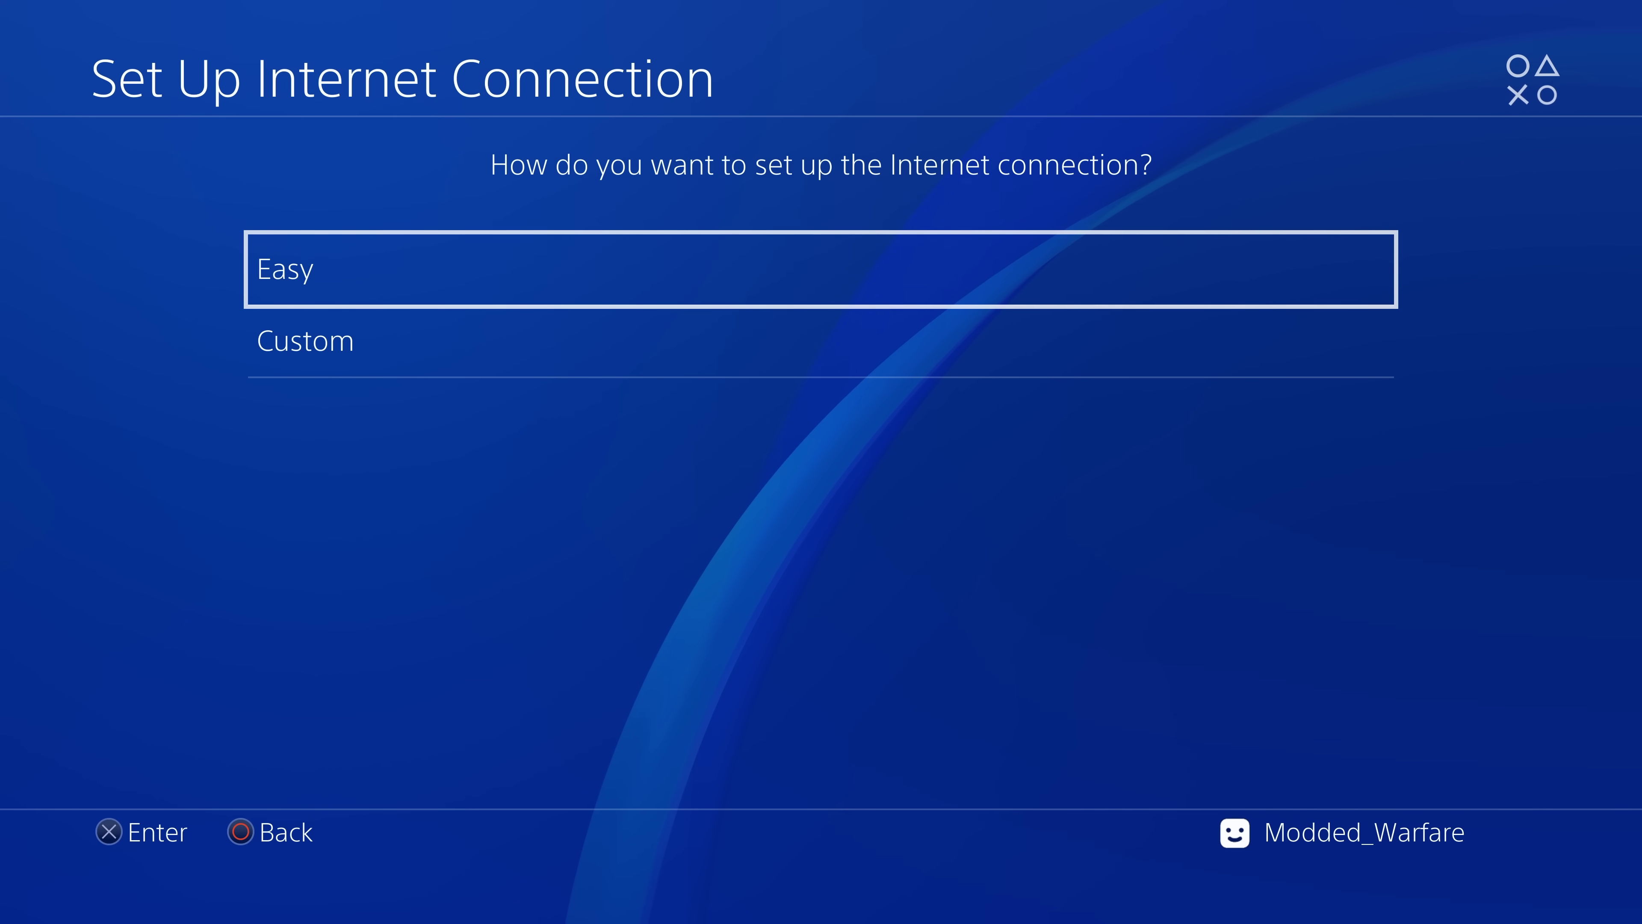
key("Return")
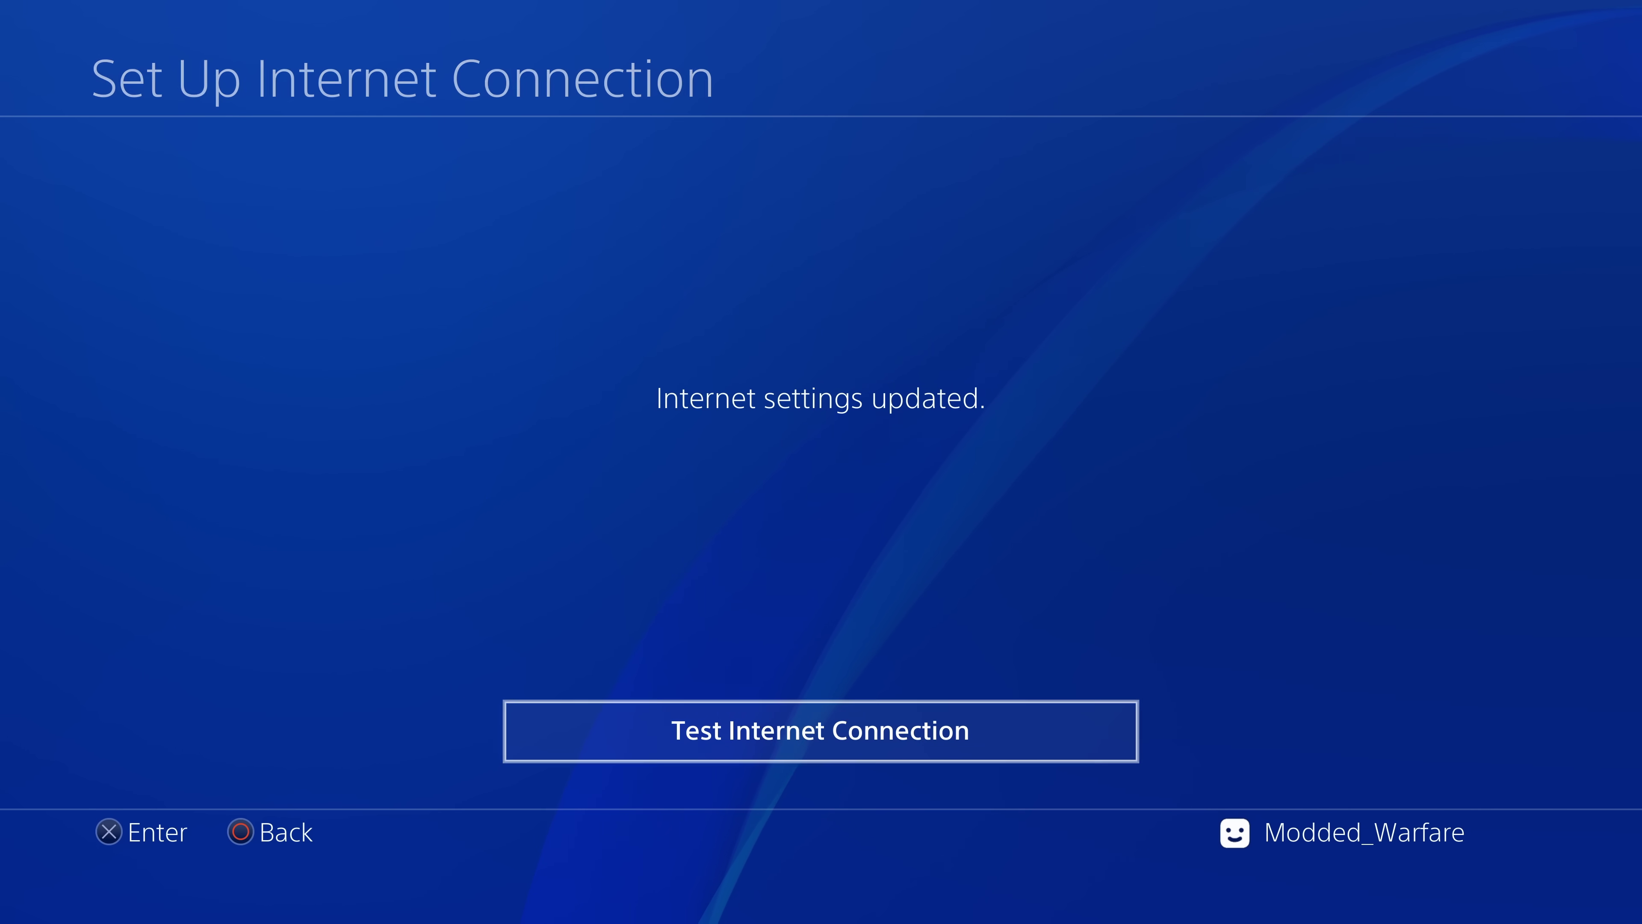
key("Escape")
key("Down")
key("Down")
key("Down")
key("Return")
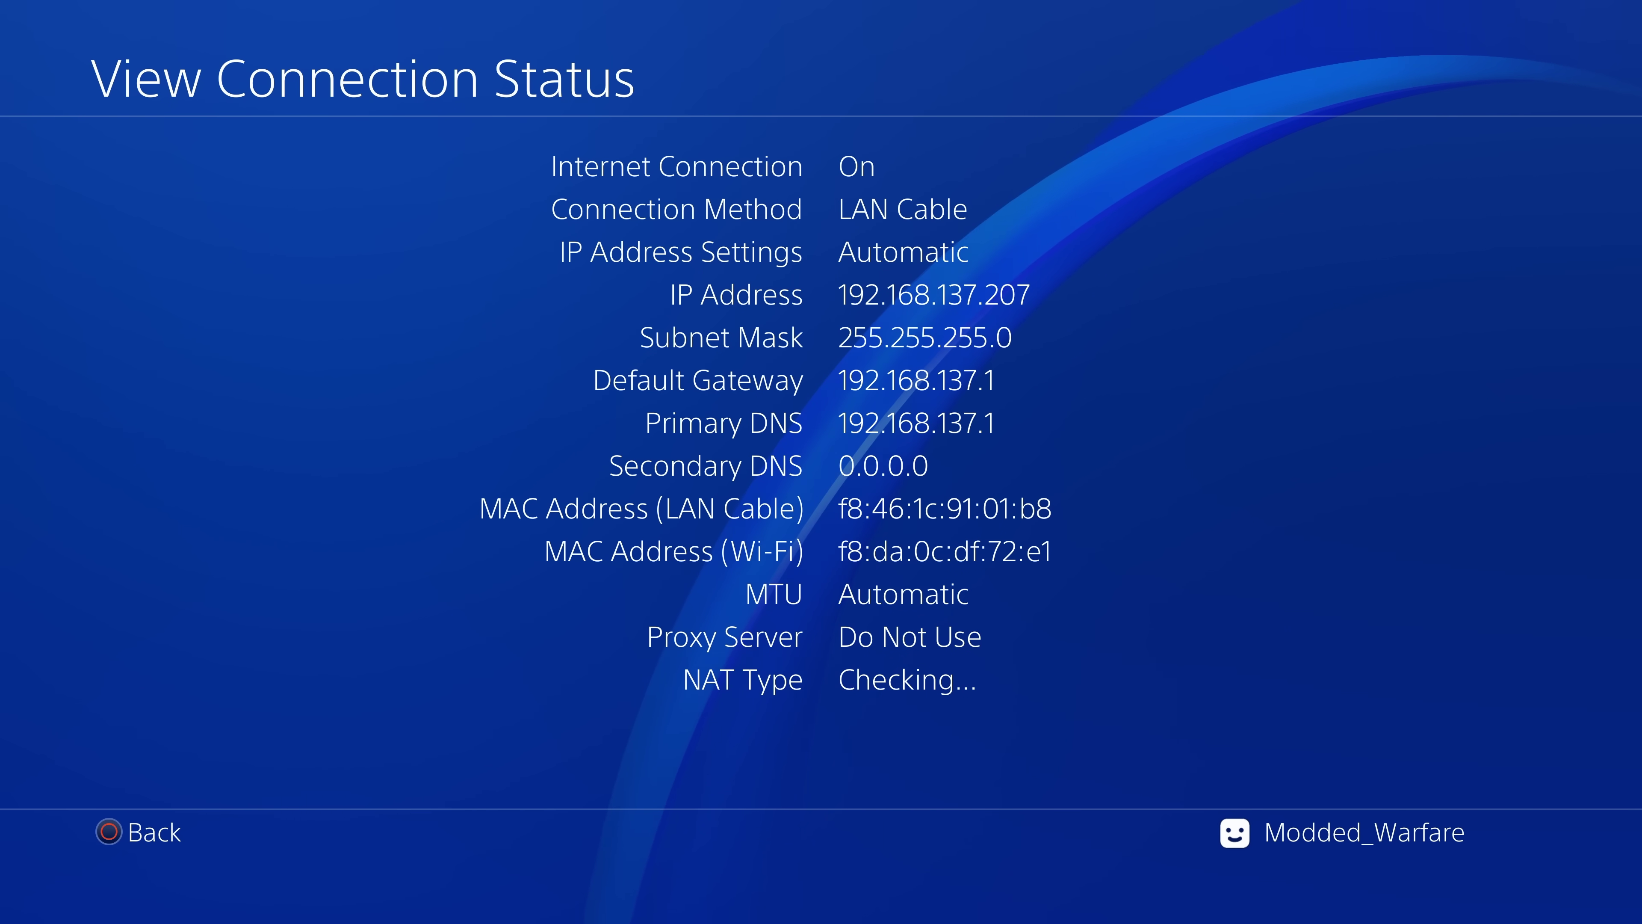
- Back out of Network and Settings to the home screen and move to Homebrew Store
key("Escape")
key("Escape")
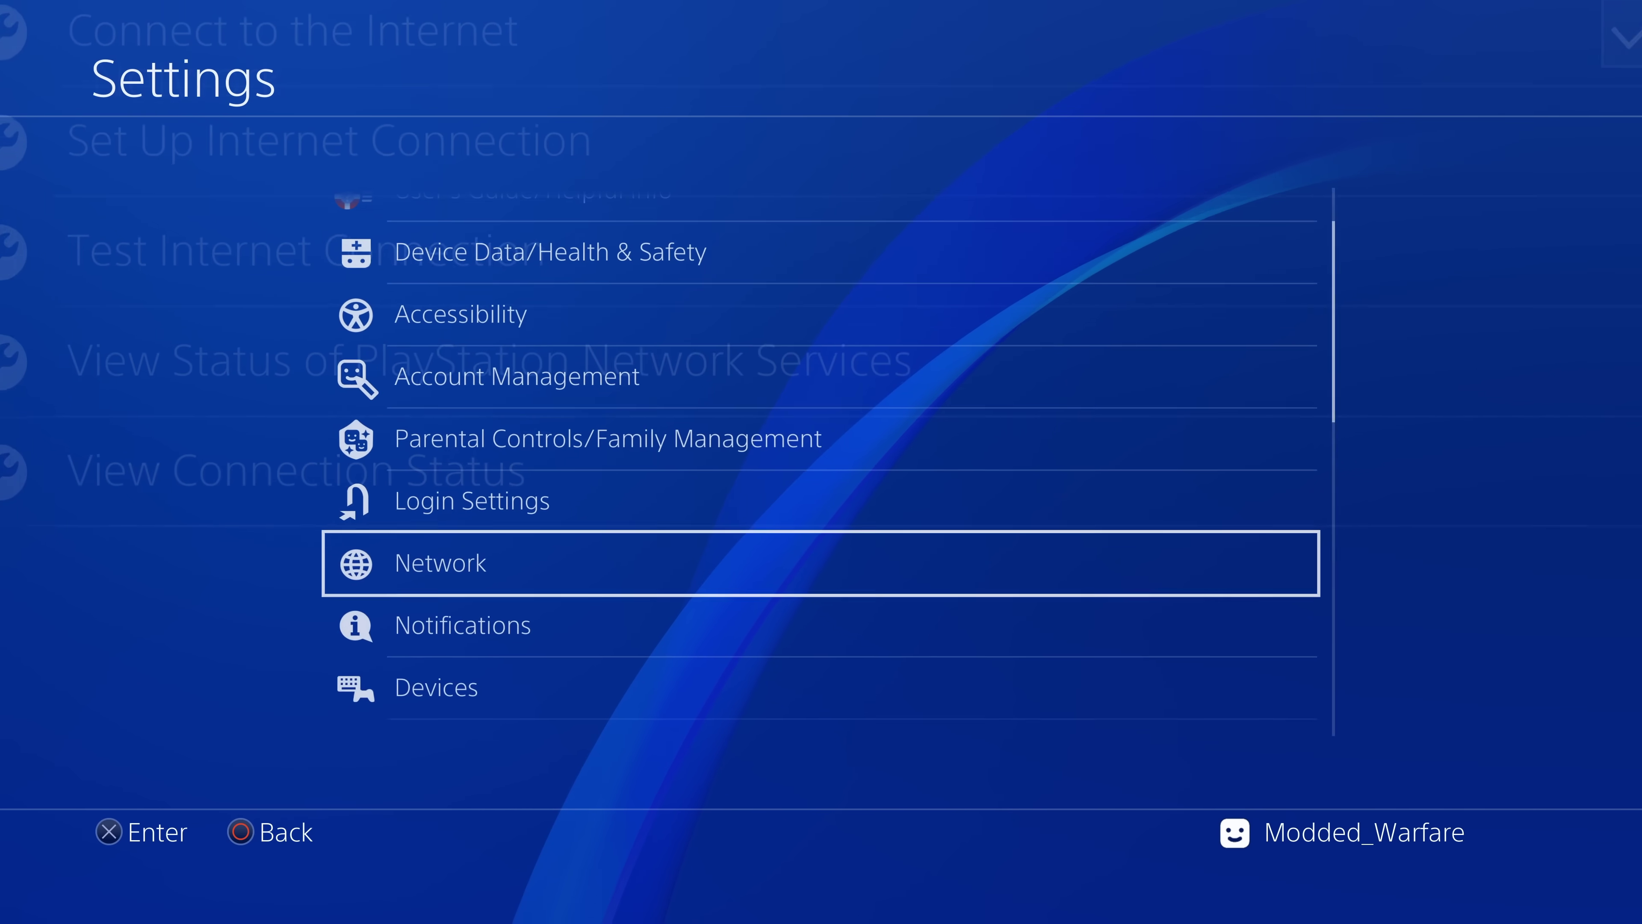
key("Escape")
key("Down")
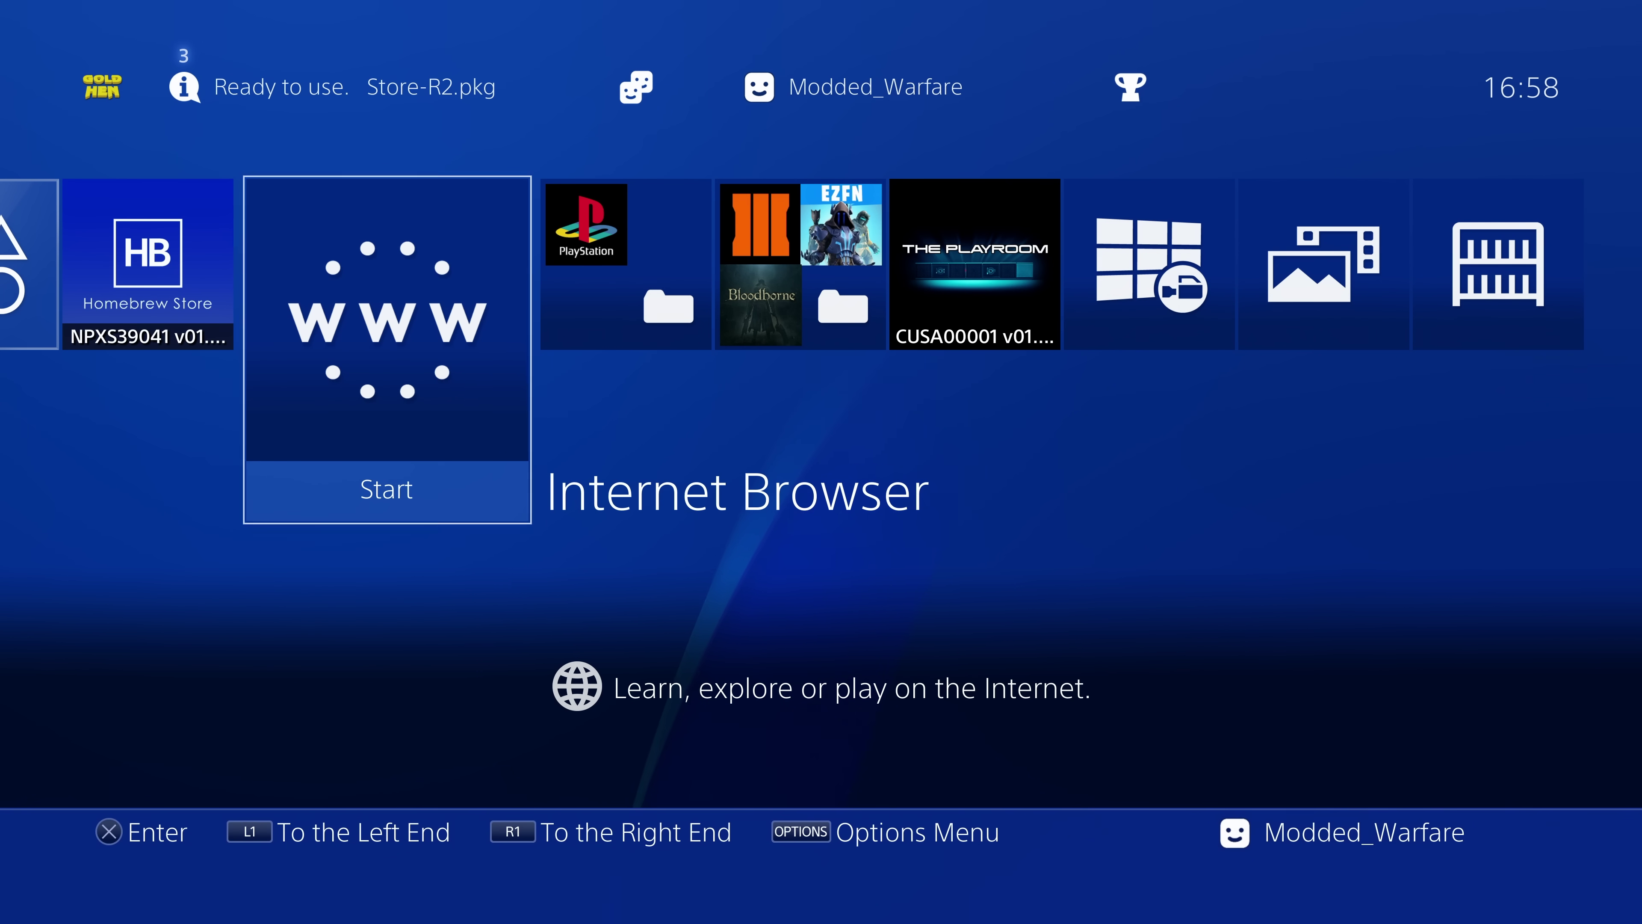
key("Left")
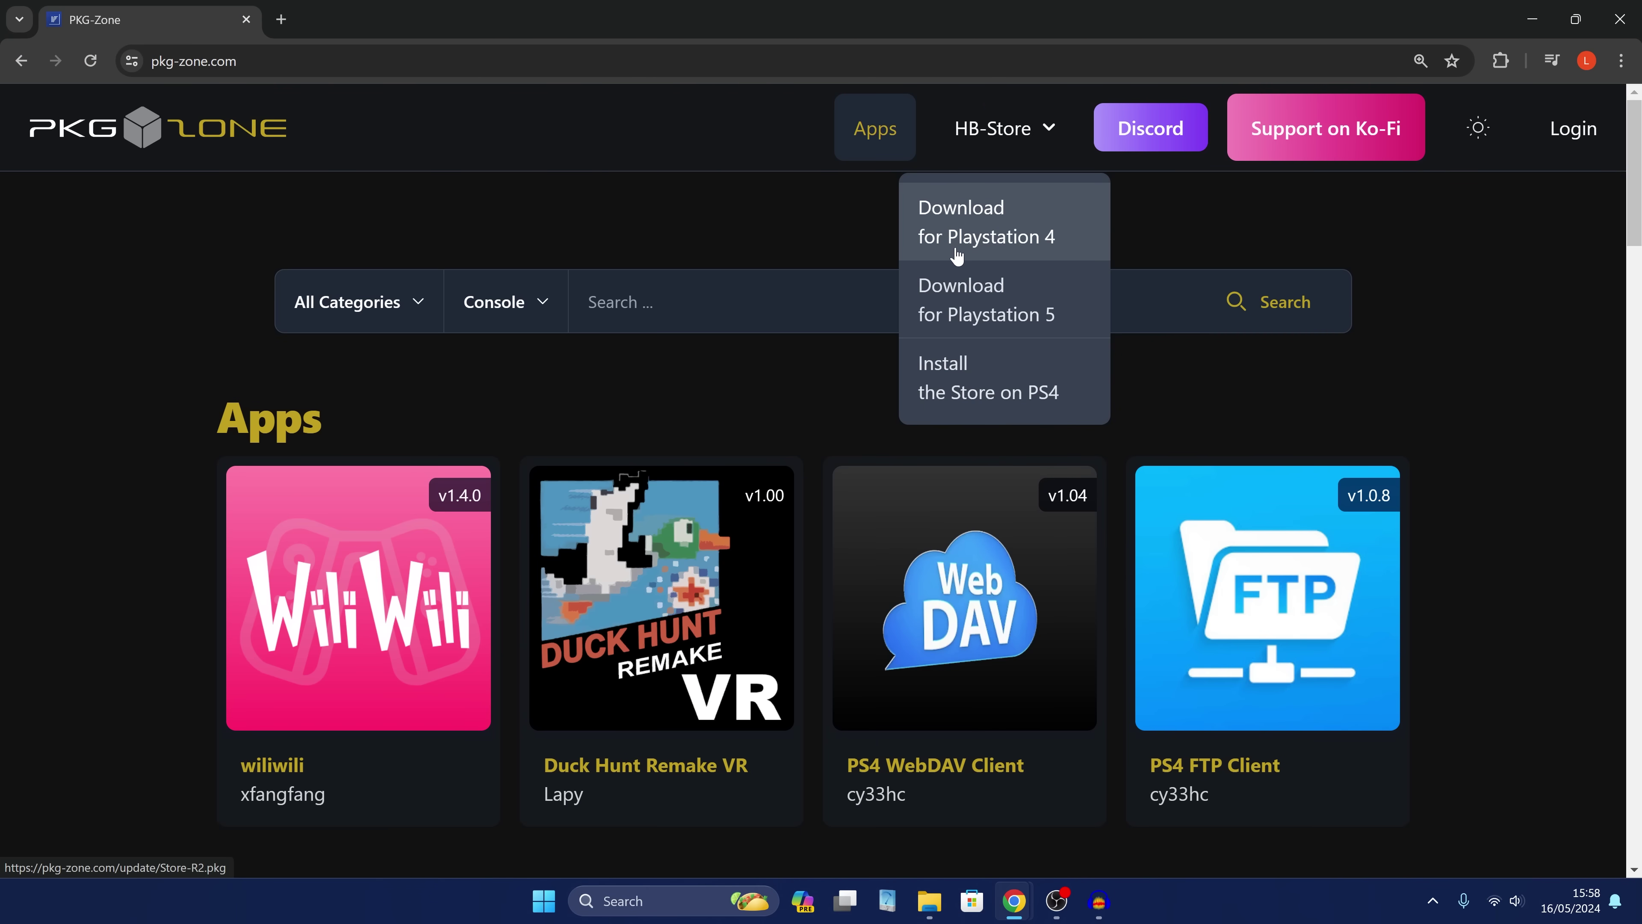
- Download Store-R2.pkg from PKG-Zone's HB-Store page and copy it to USB (E:)
left_click(955, 256)
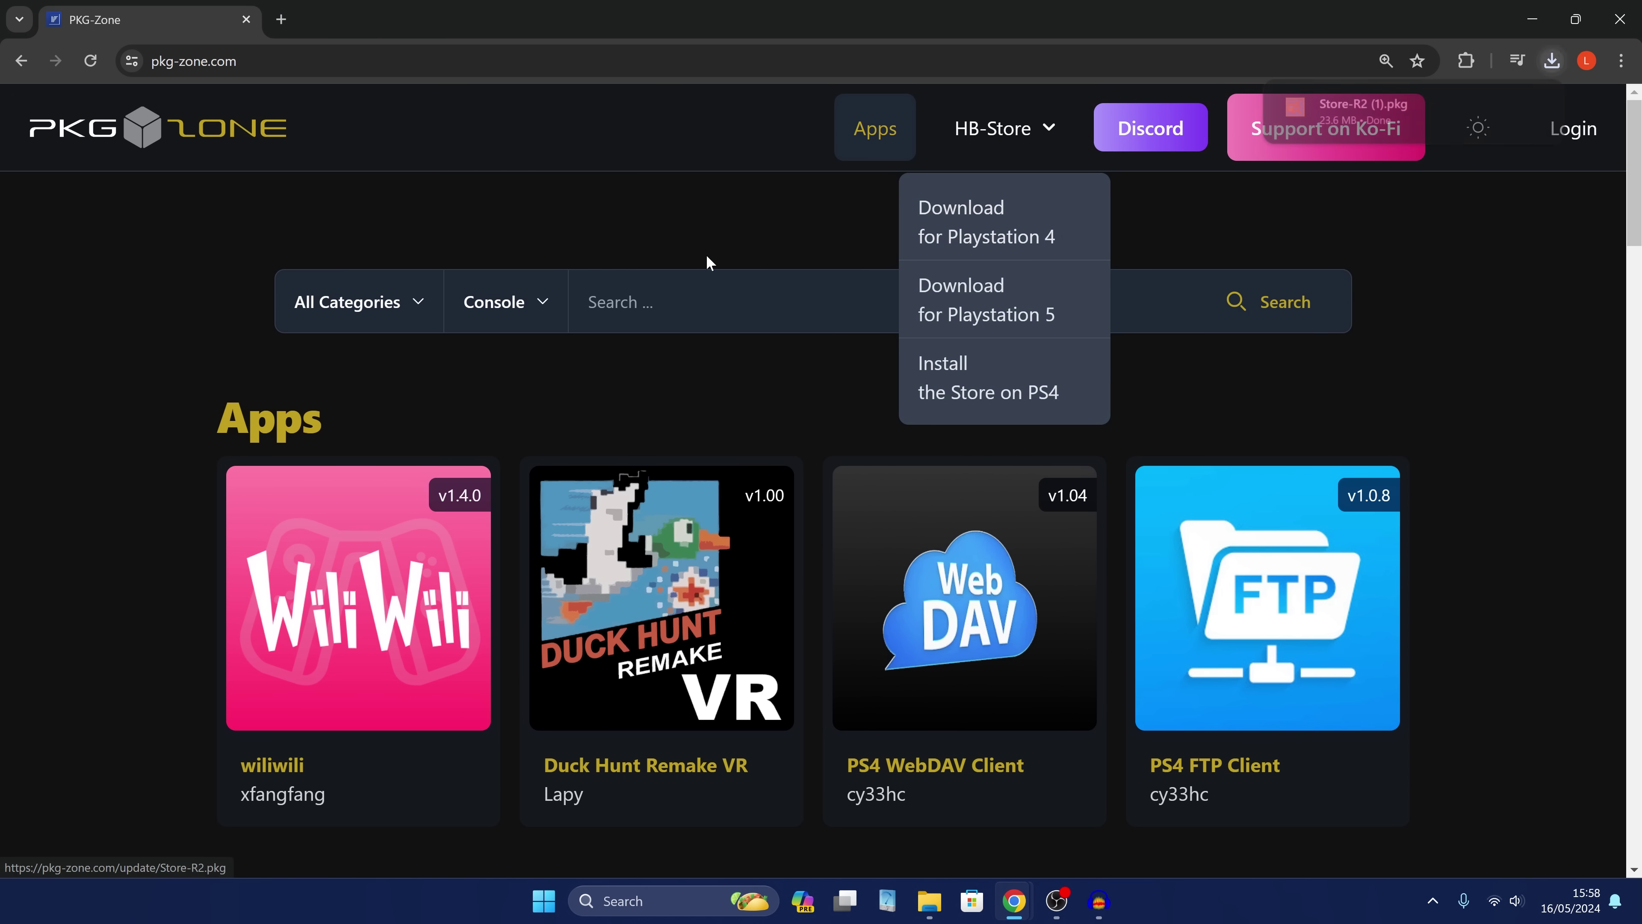
mouse_move(1502, 111)
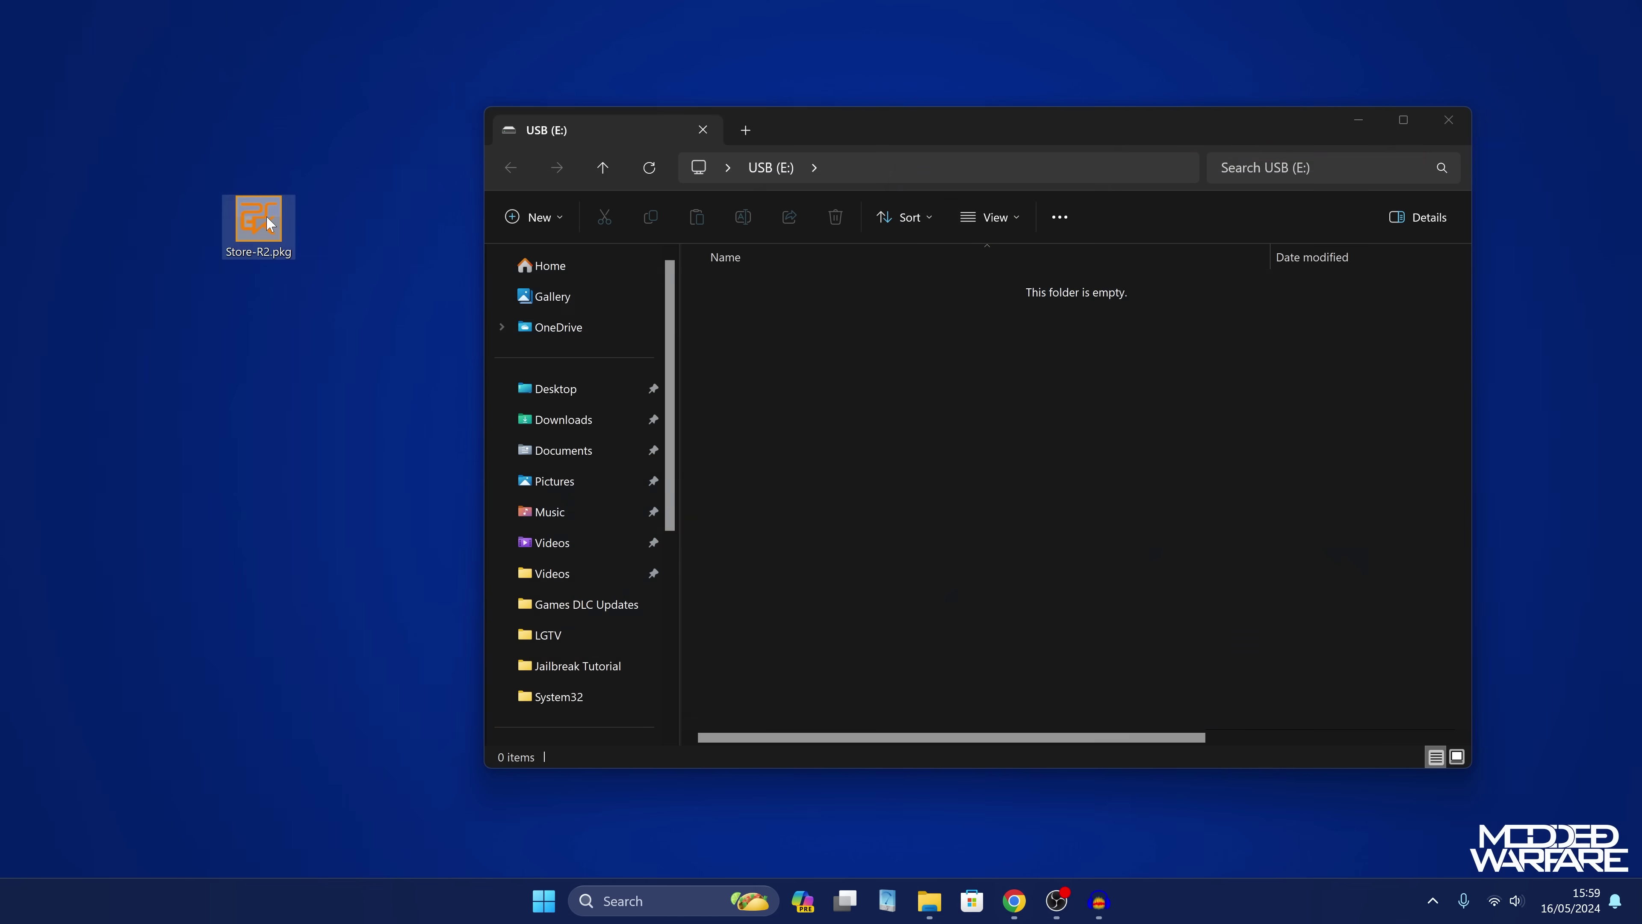
left_click_drag(259, 223, 972, 356)
left_click_drag(989, 130, 873, 120)
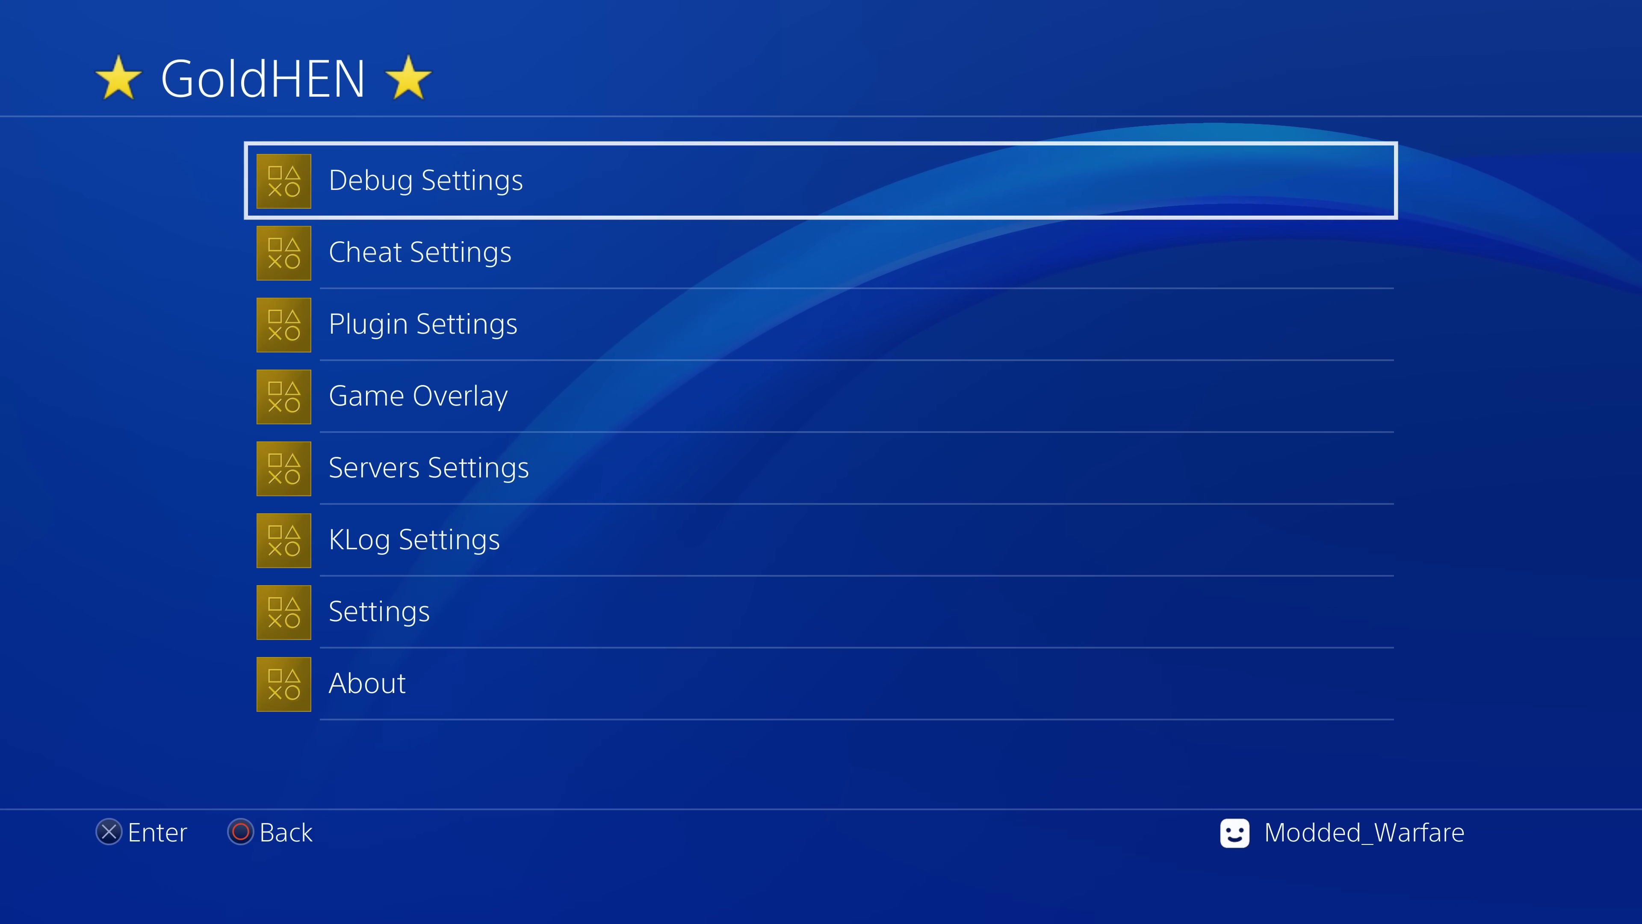
- Install Store-R2.pkg through GoldHEN Debug Settings' Package Installer
key("Return")
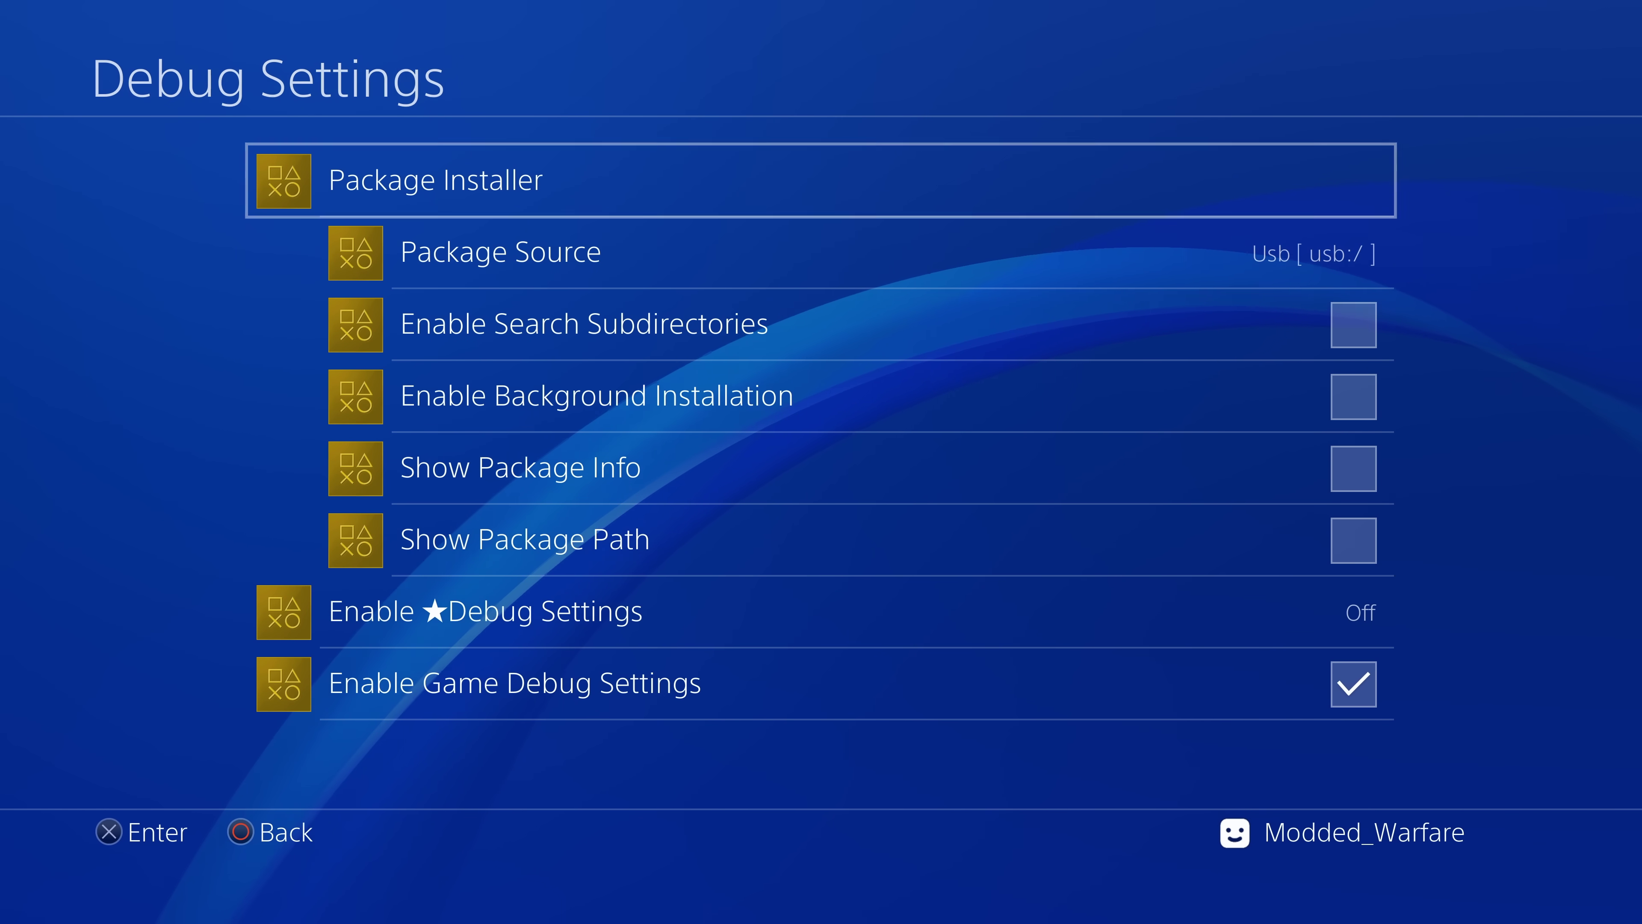
key("Return")
key("Return")
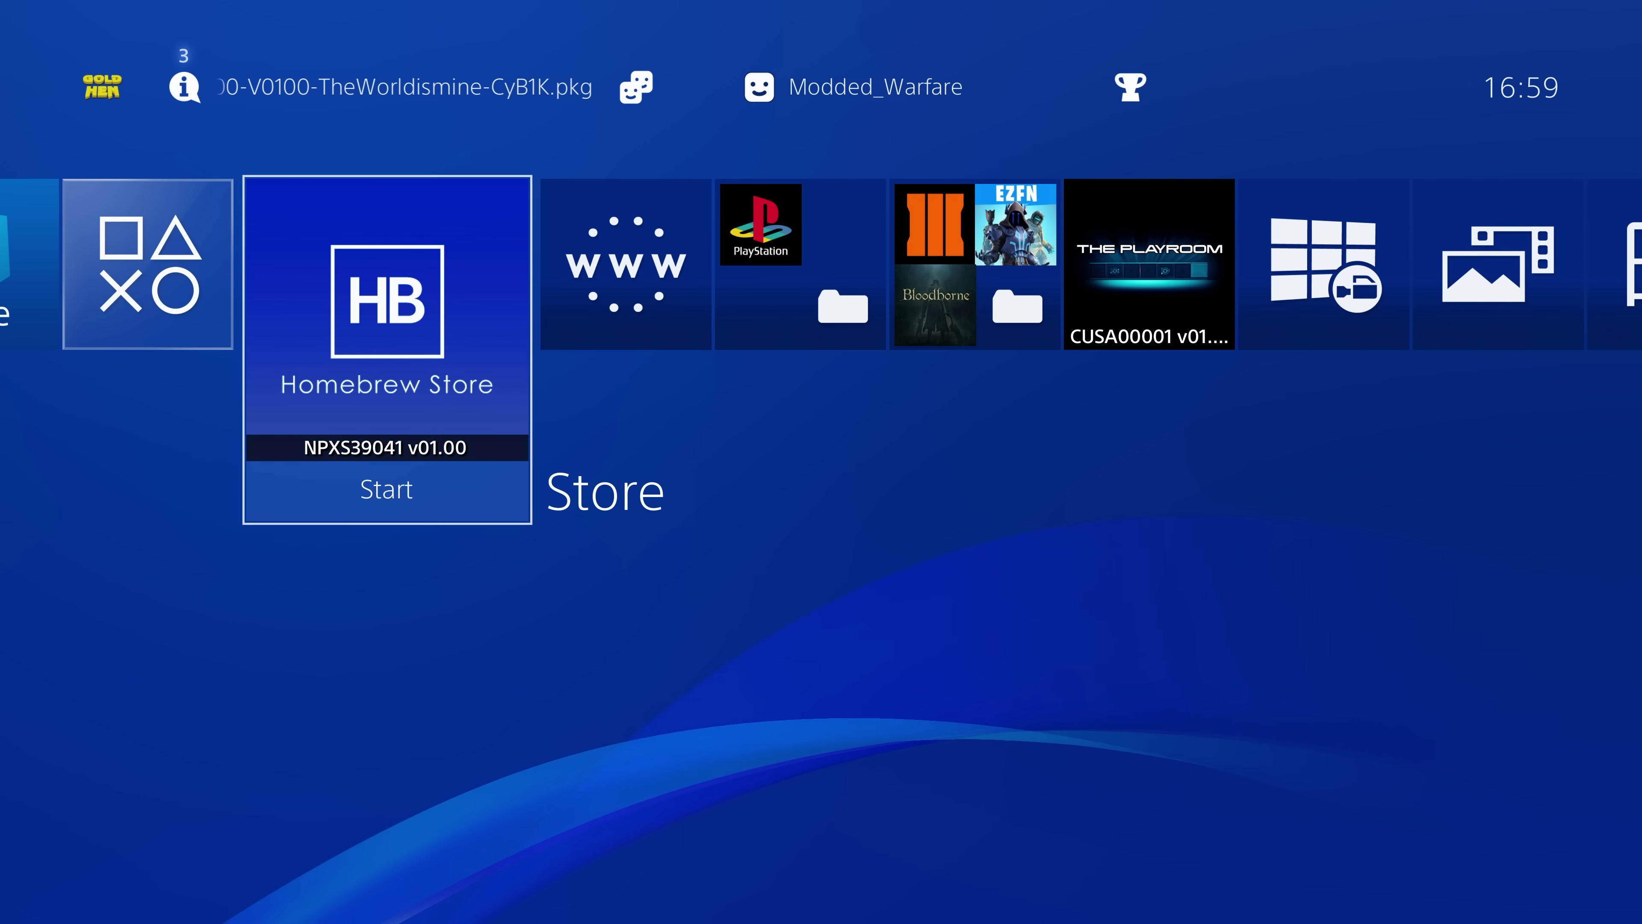
key("Return")
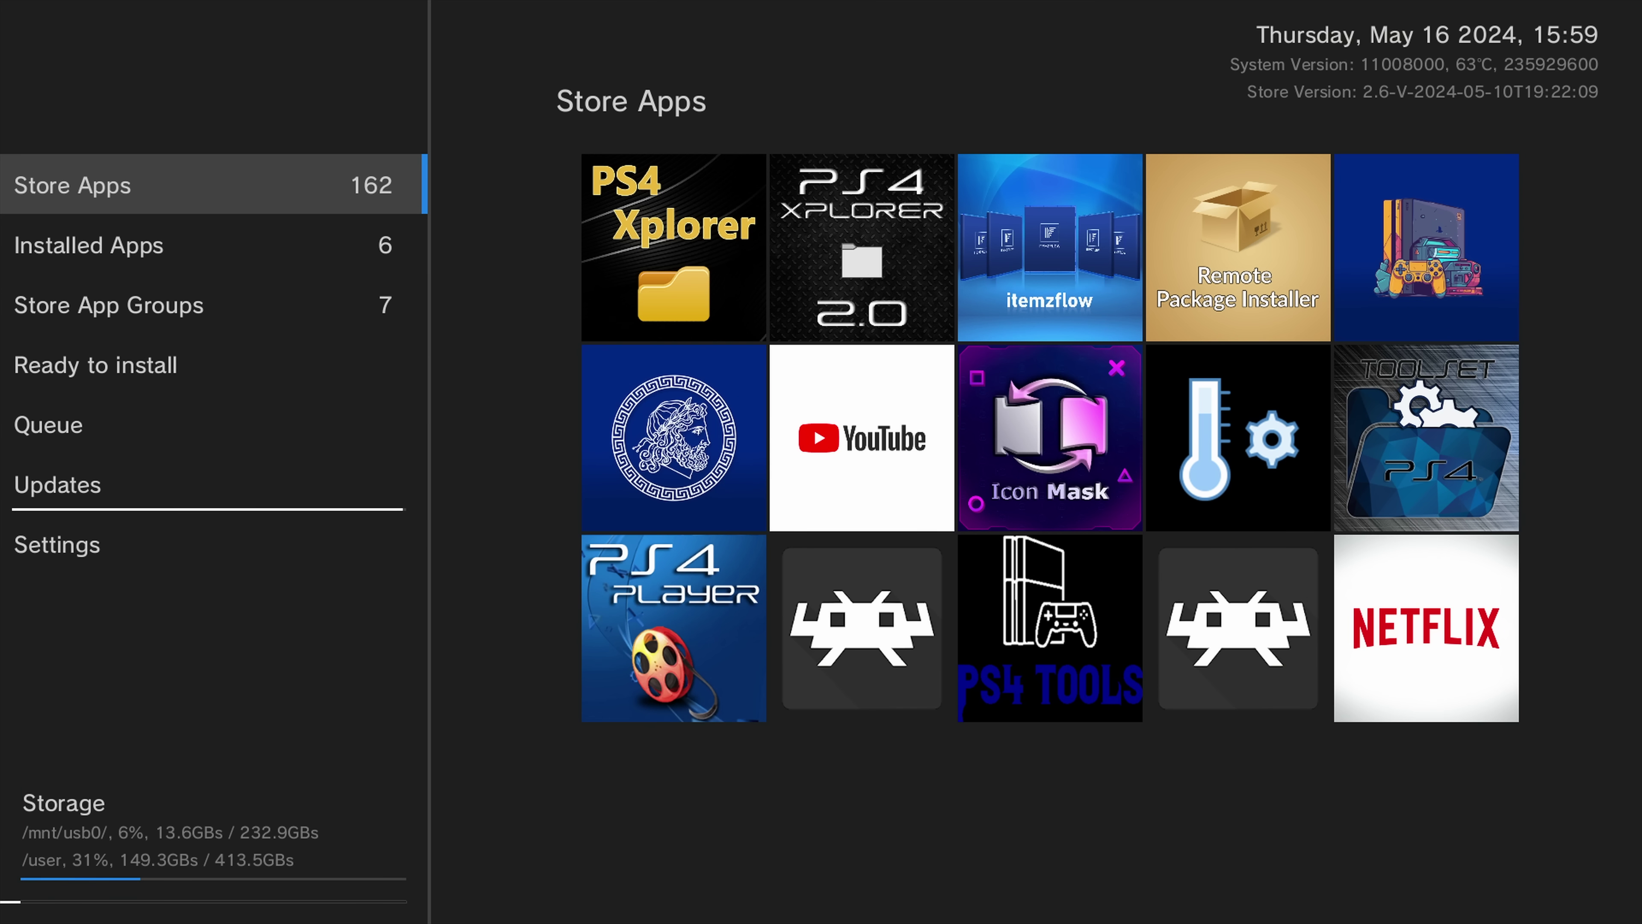
- Select Remote PKG installer in the Homebrew Store and download and install it
key("Right")
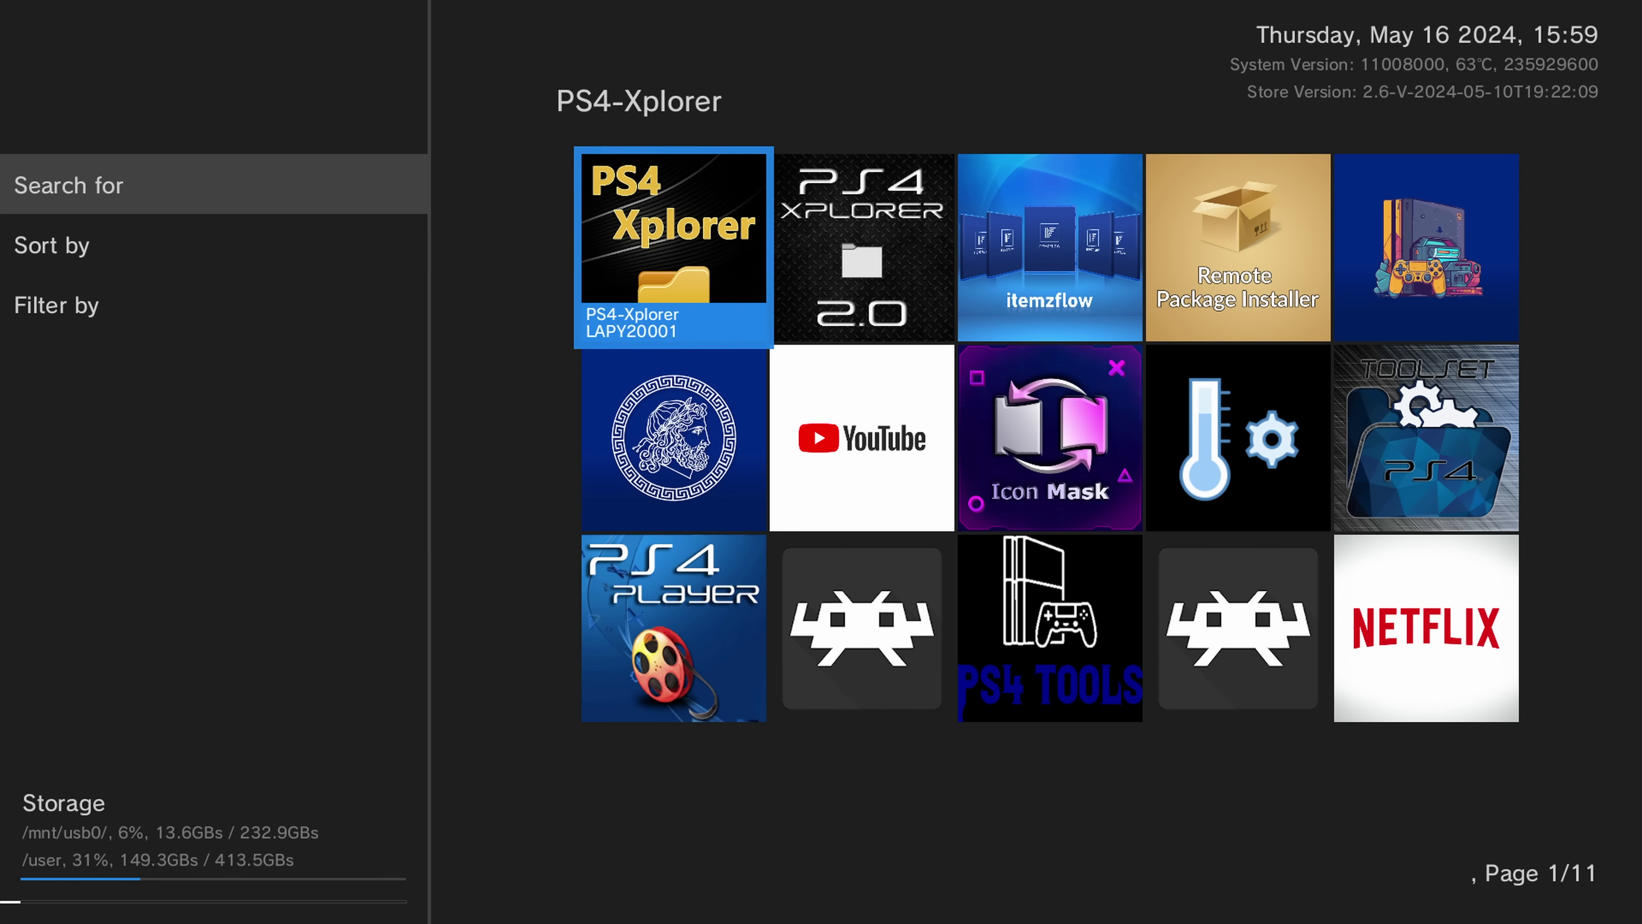
key("Right")
key("Right")
key("Right")
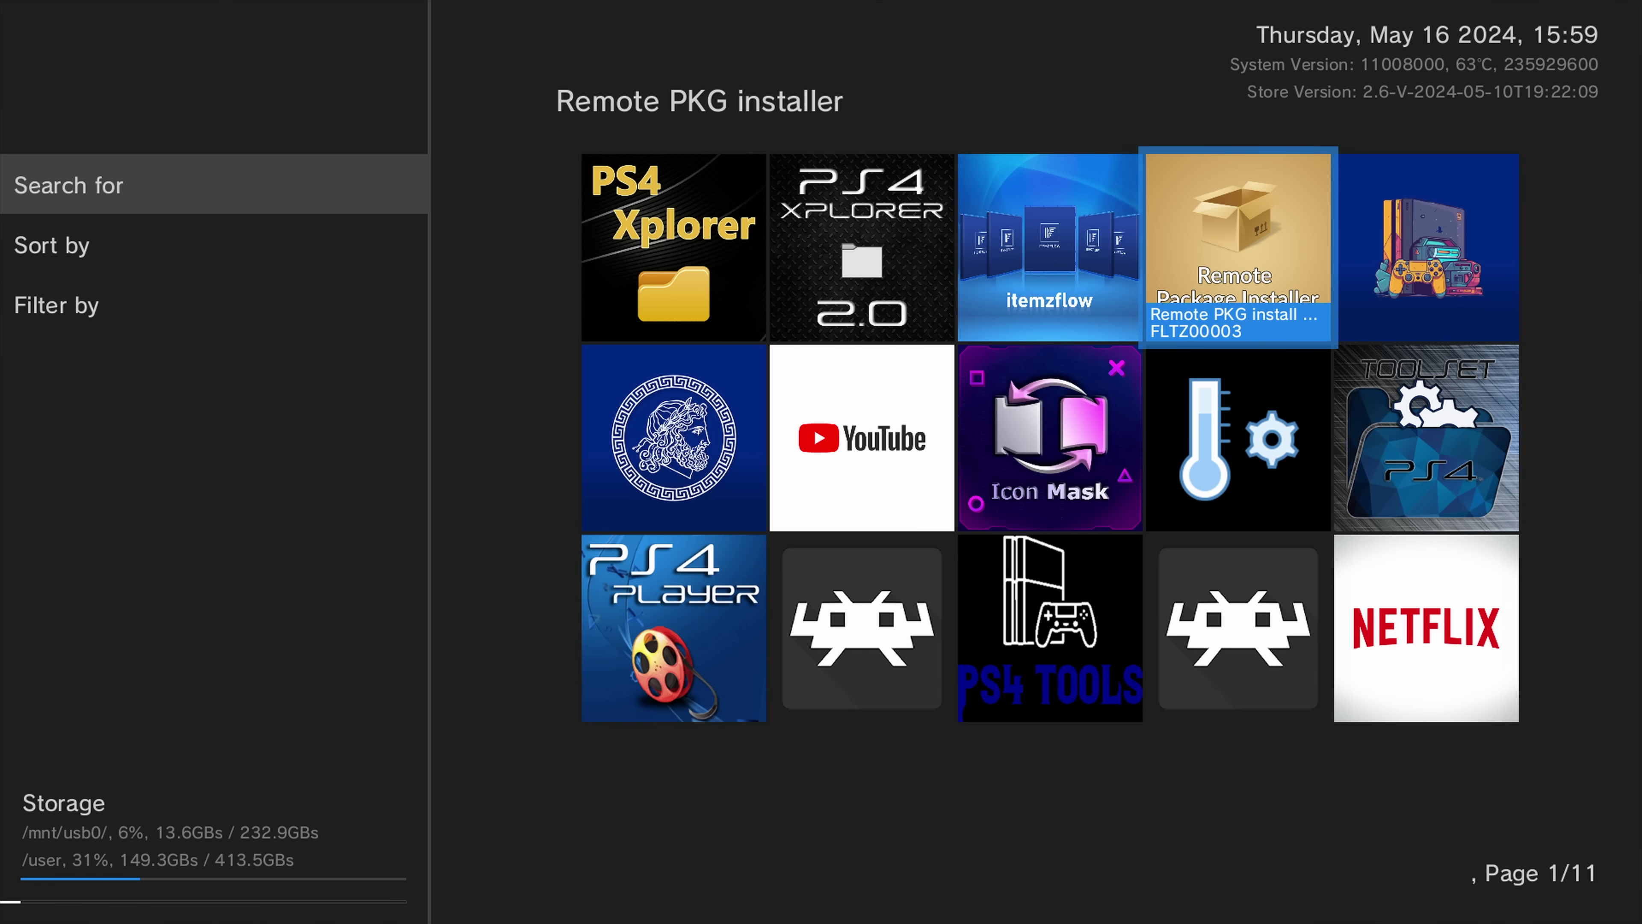
key("Return")
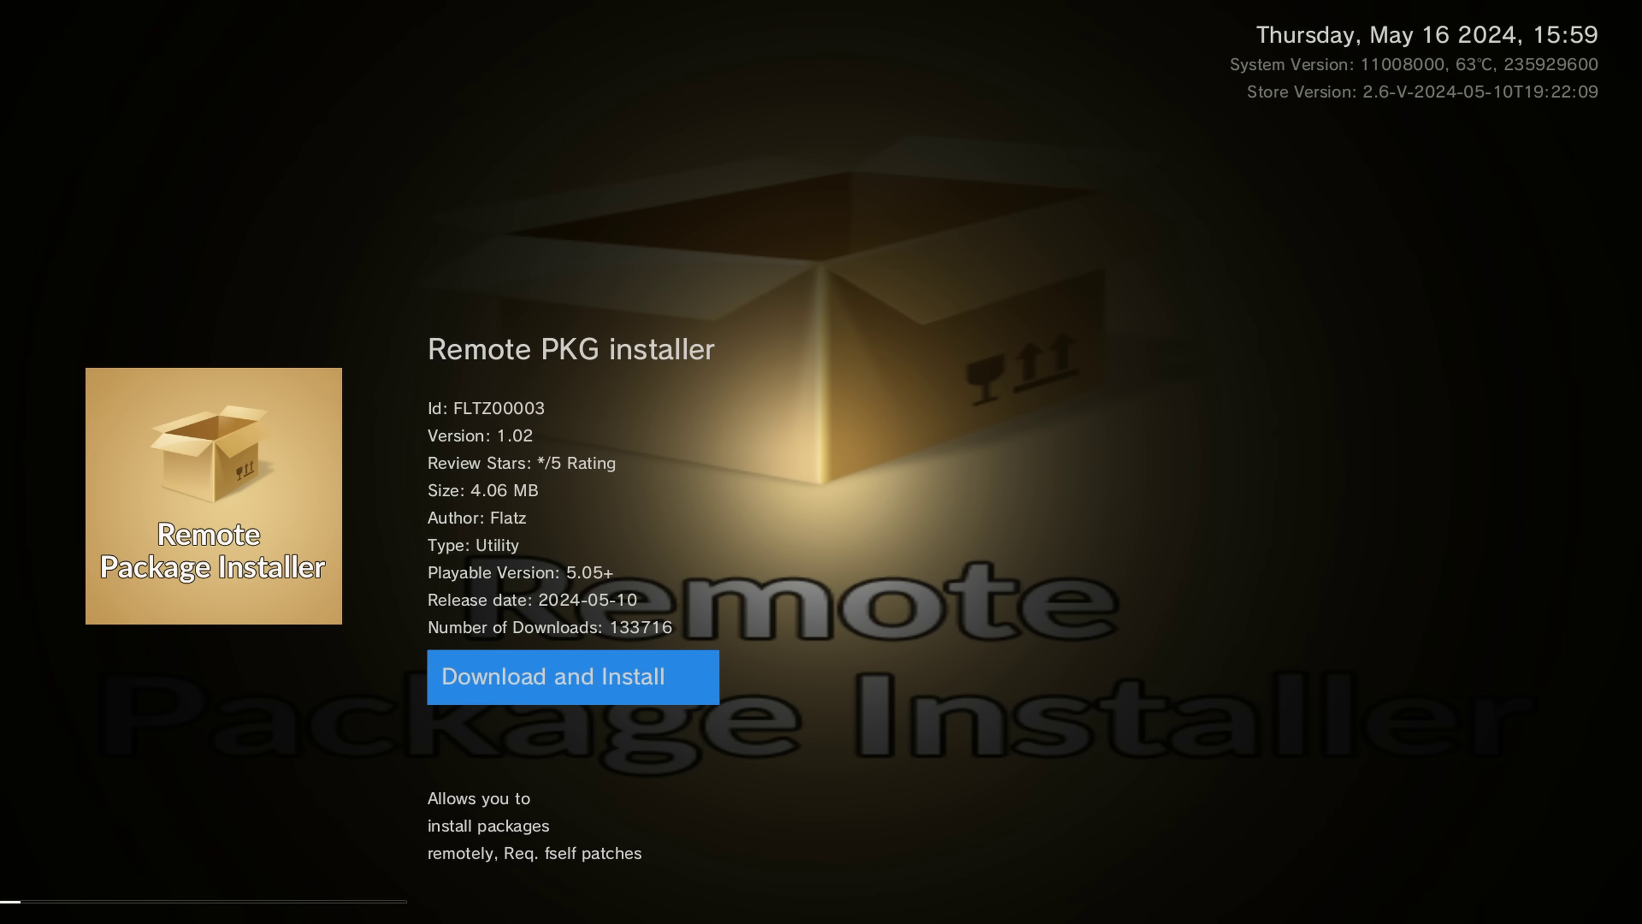
key("Return")
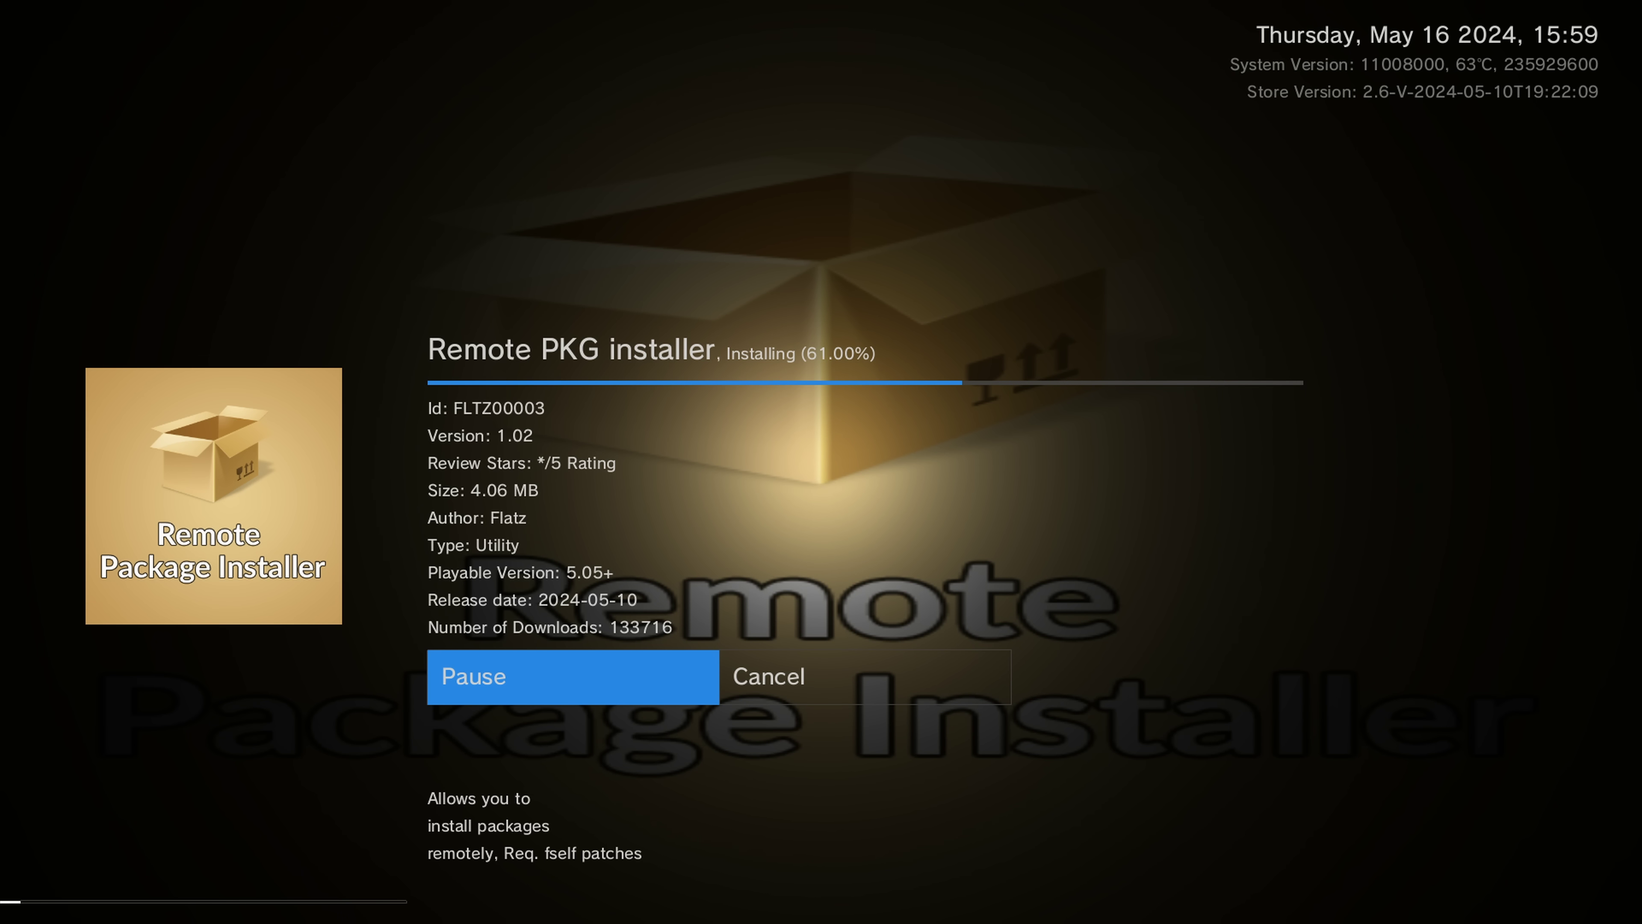
- Close the app details, exit the store, and move to the new Remote Package Installer tile
key("Right")
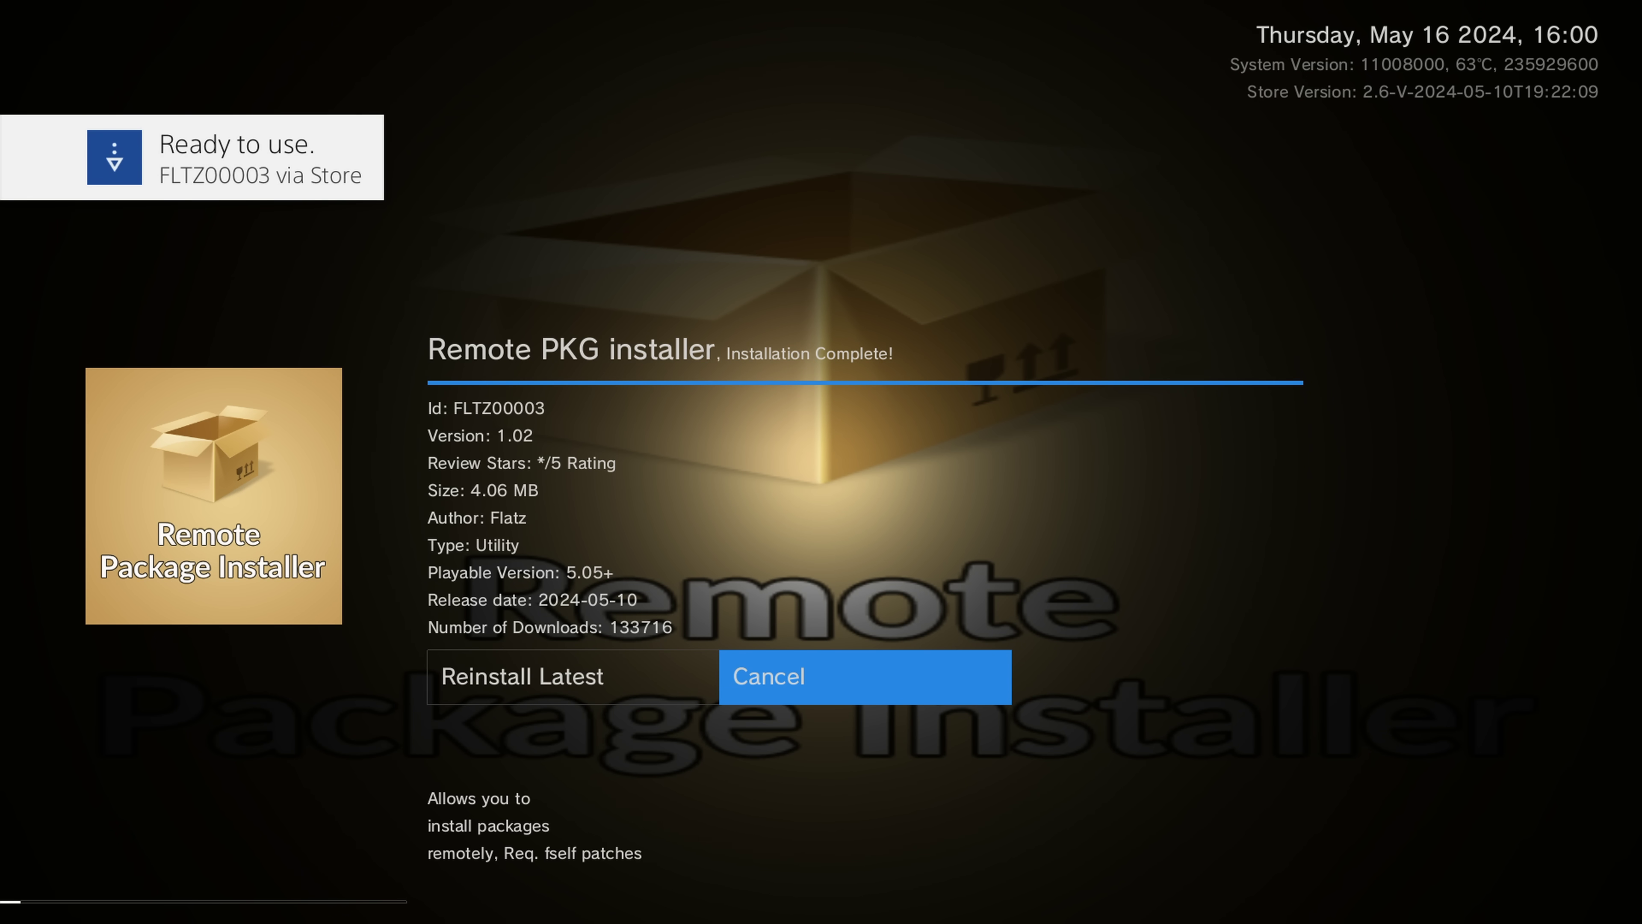
key("Return")
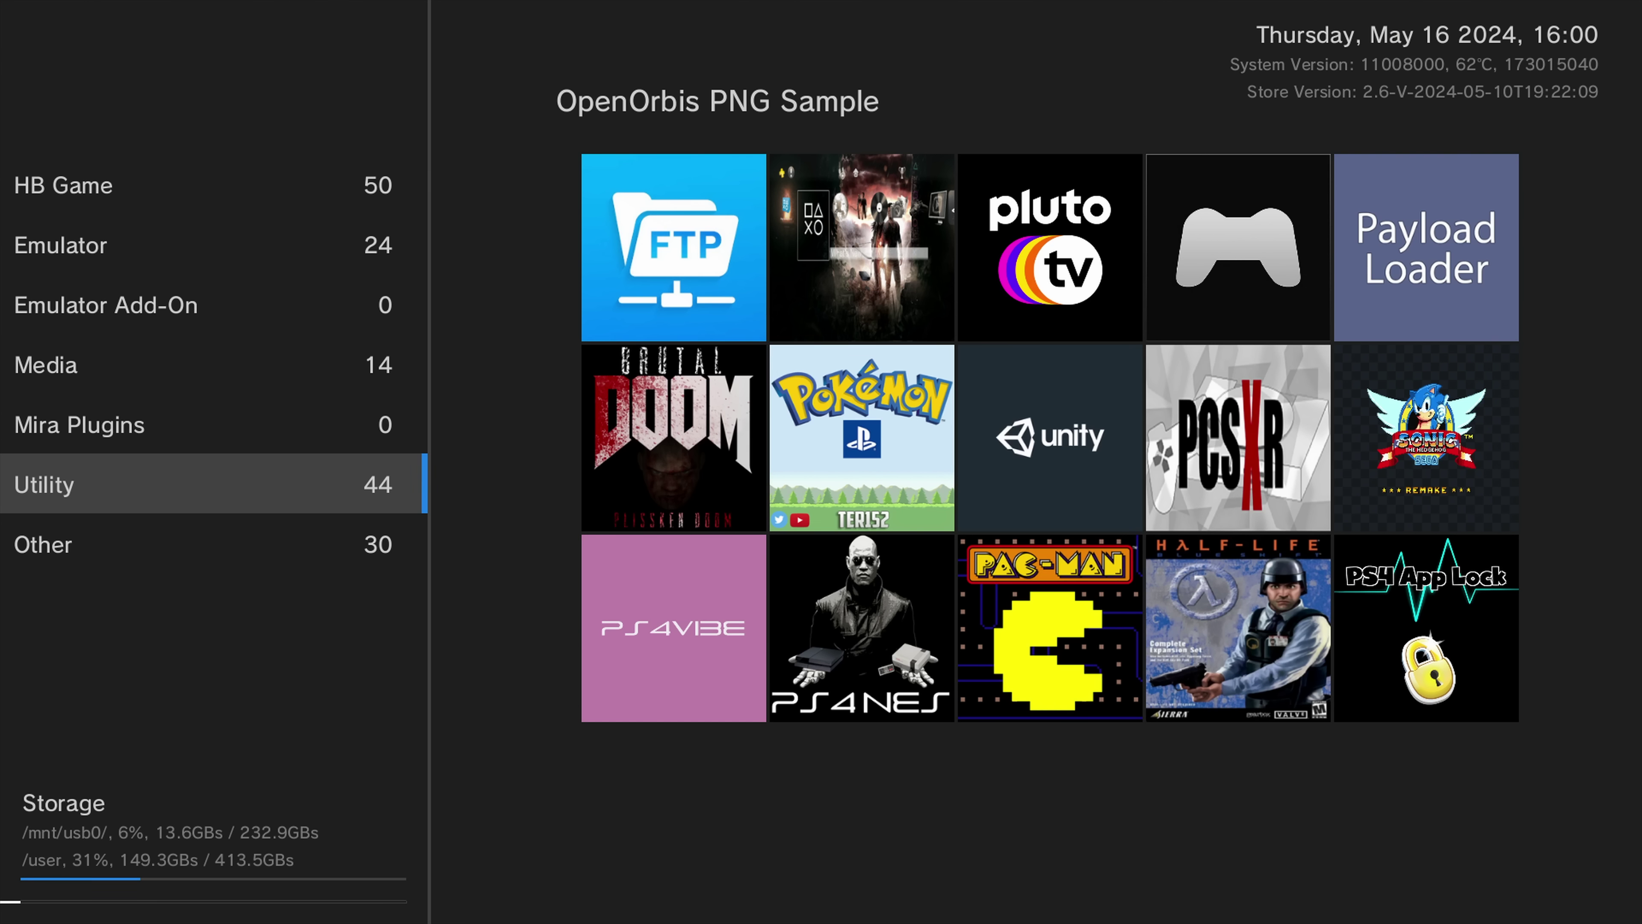
key("Escape")
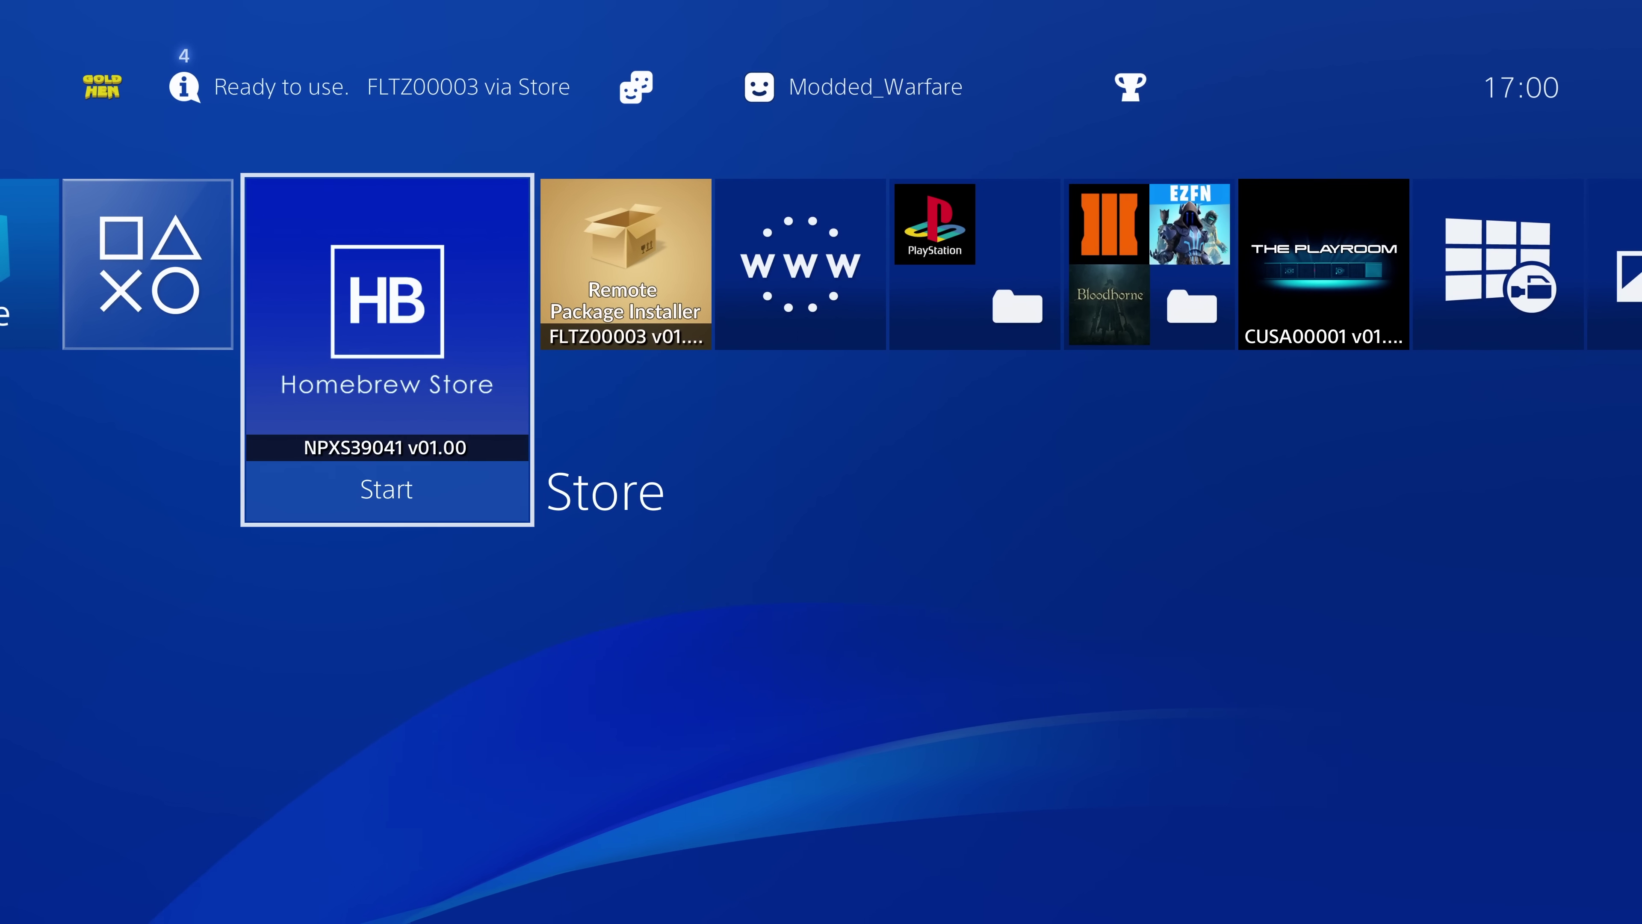
key("Right")
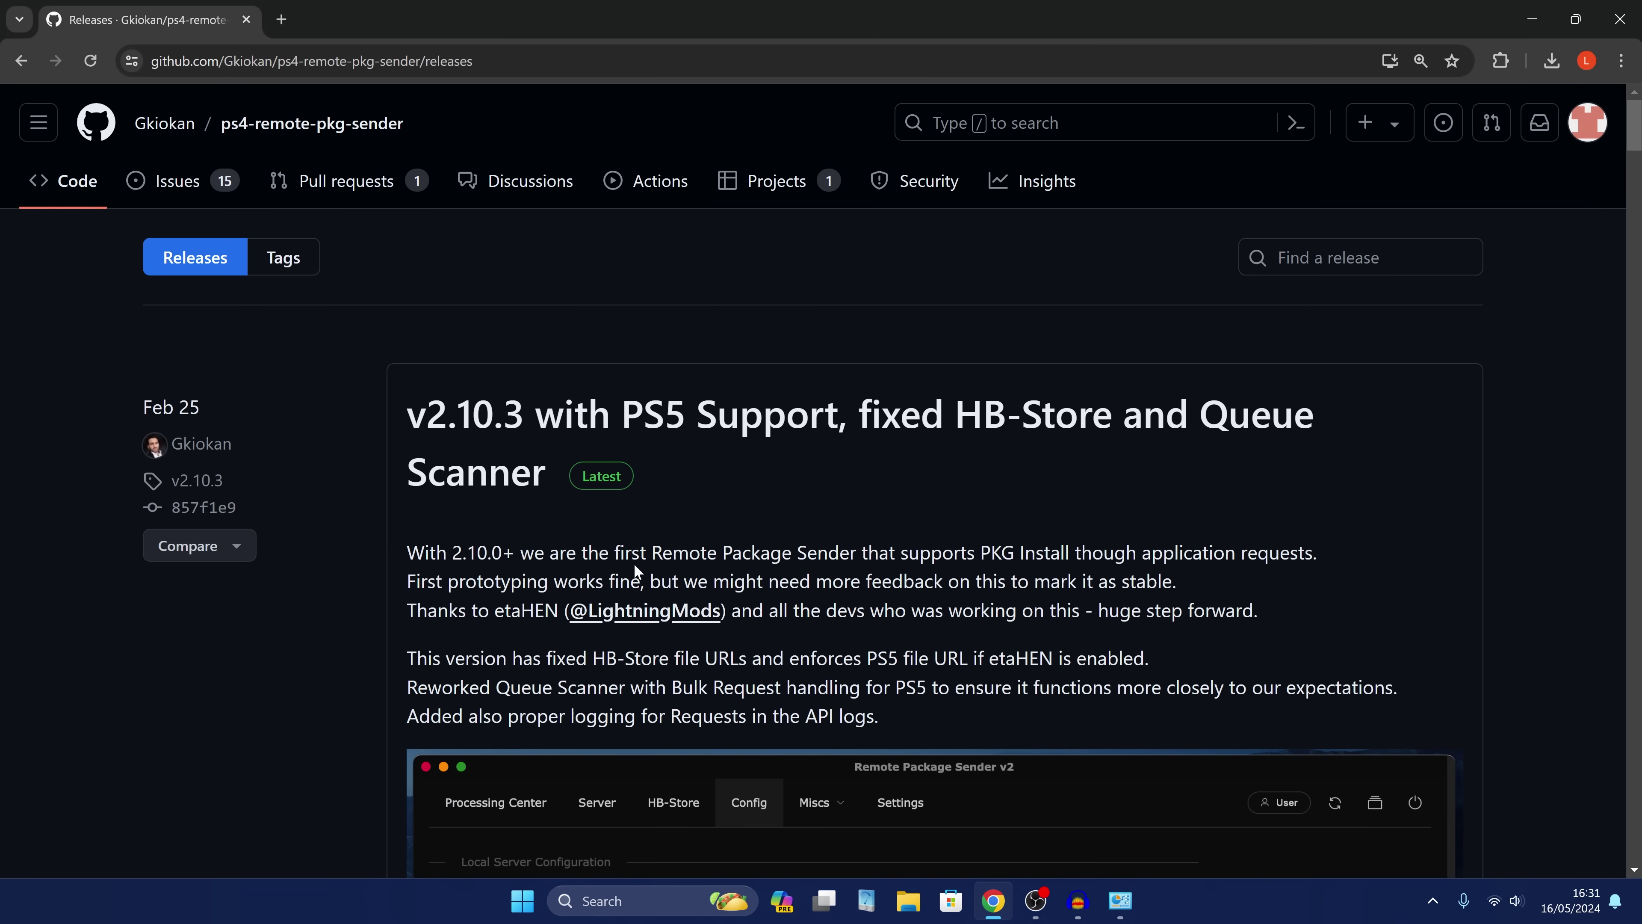
- Scroll to the v2.10.3 release Assets and select PS4.Remote.PKG.Sender.V2-2.10.3.exe
scroll(812, 536, "down", 3)
scroll(582, 421, "up", 3)
scroll(660, 422, "down", 20)
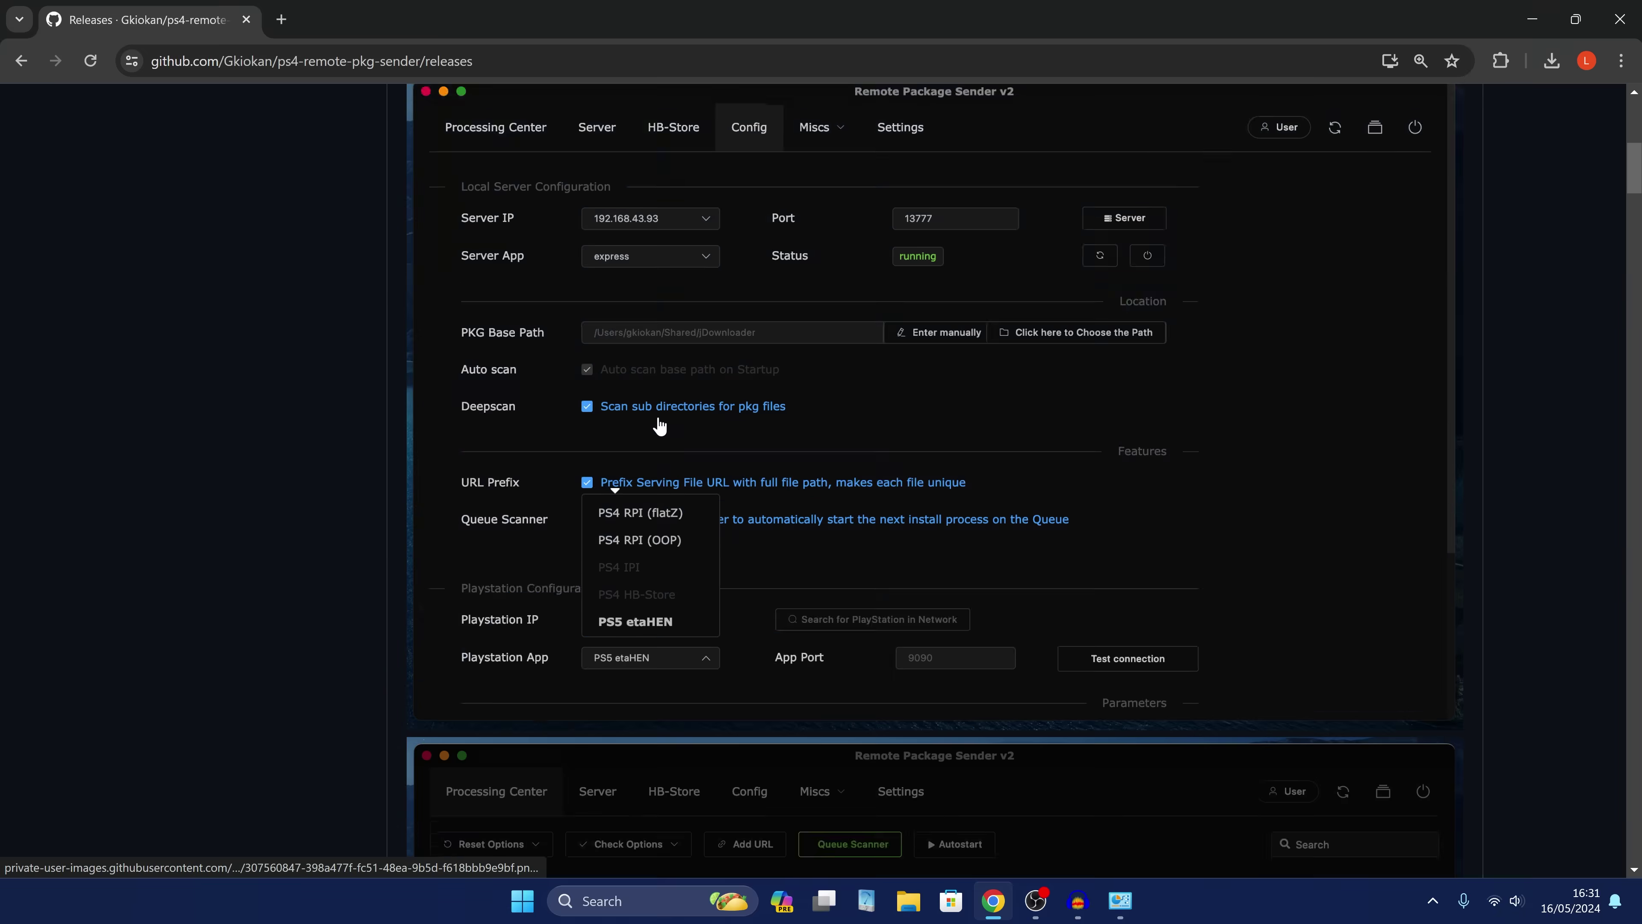
scroll(691, 451, "up", 3)
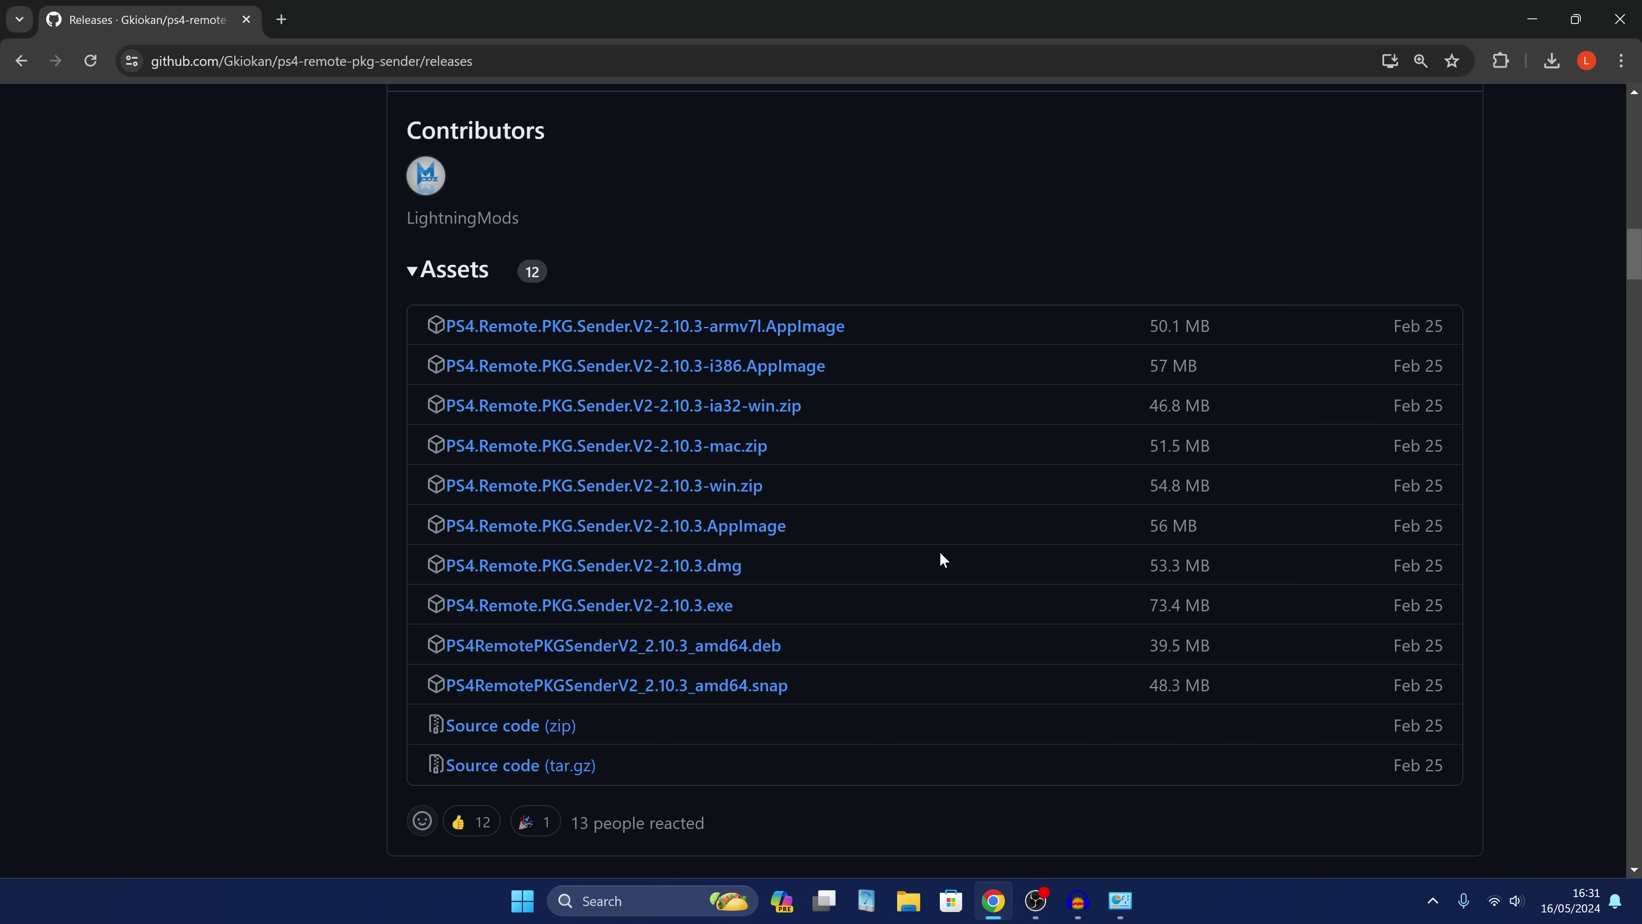
left_click_drag(897, 607, 449, 620)
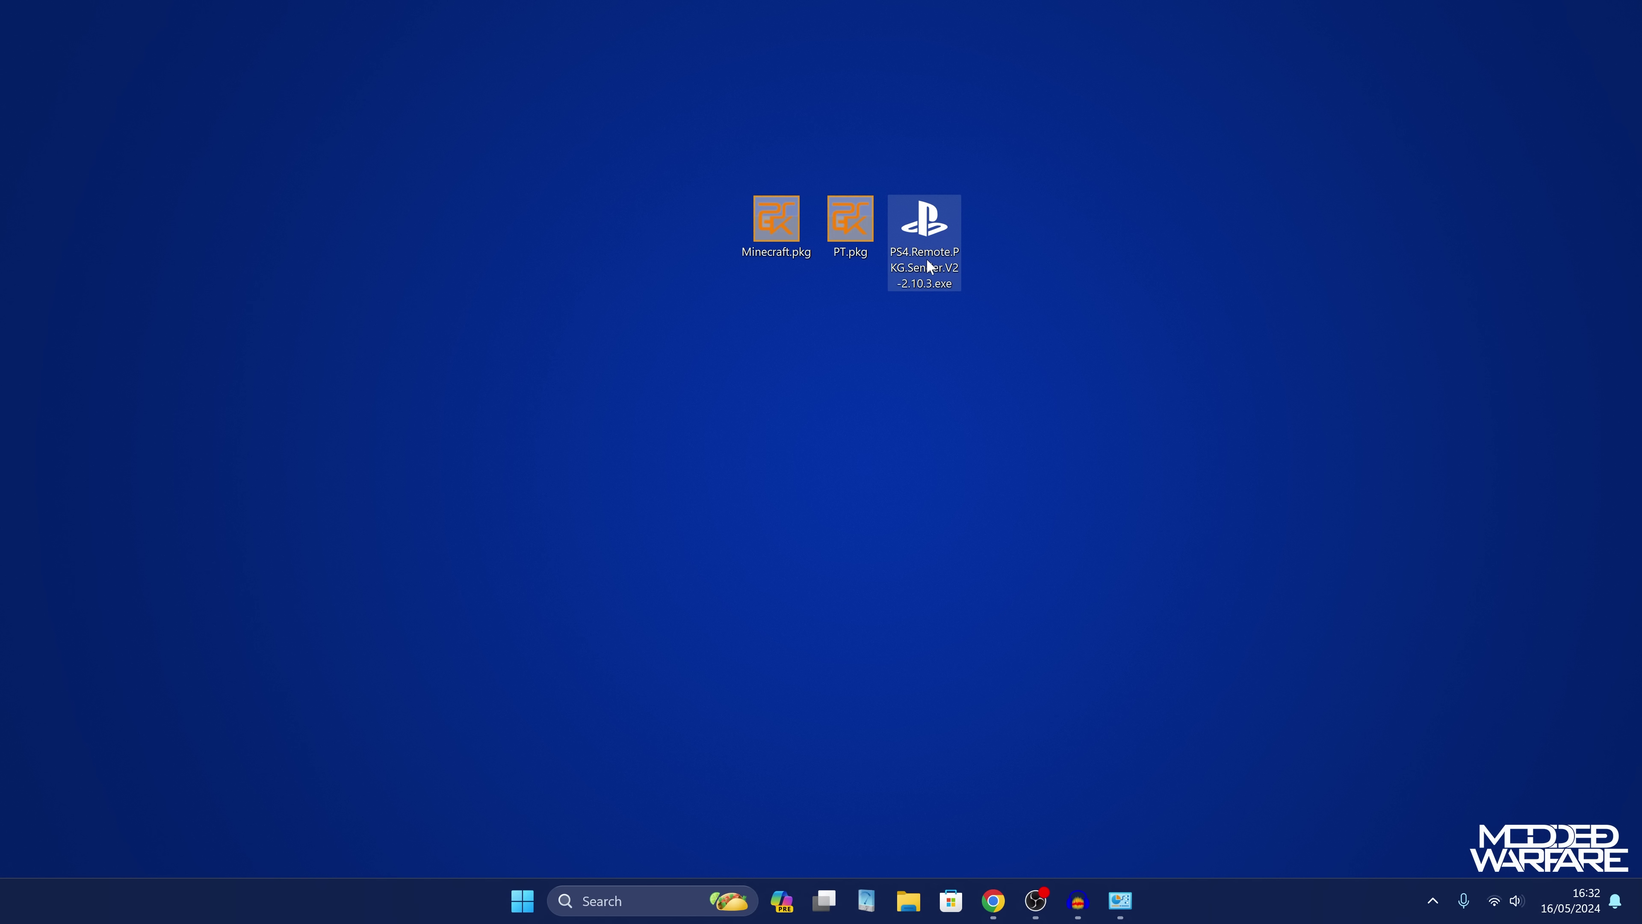
- Move Minecraft.pkg and PT.pkg to the desktop's top-left and launch Remote Package Sender v2
left_click_drag(728, 306, 887, 188)
left_click_drag(805, 247, 227, 153)
double_click(925, 226)
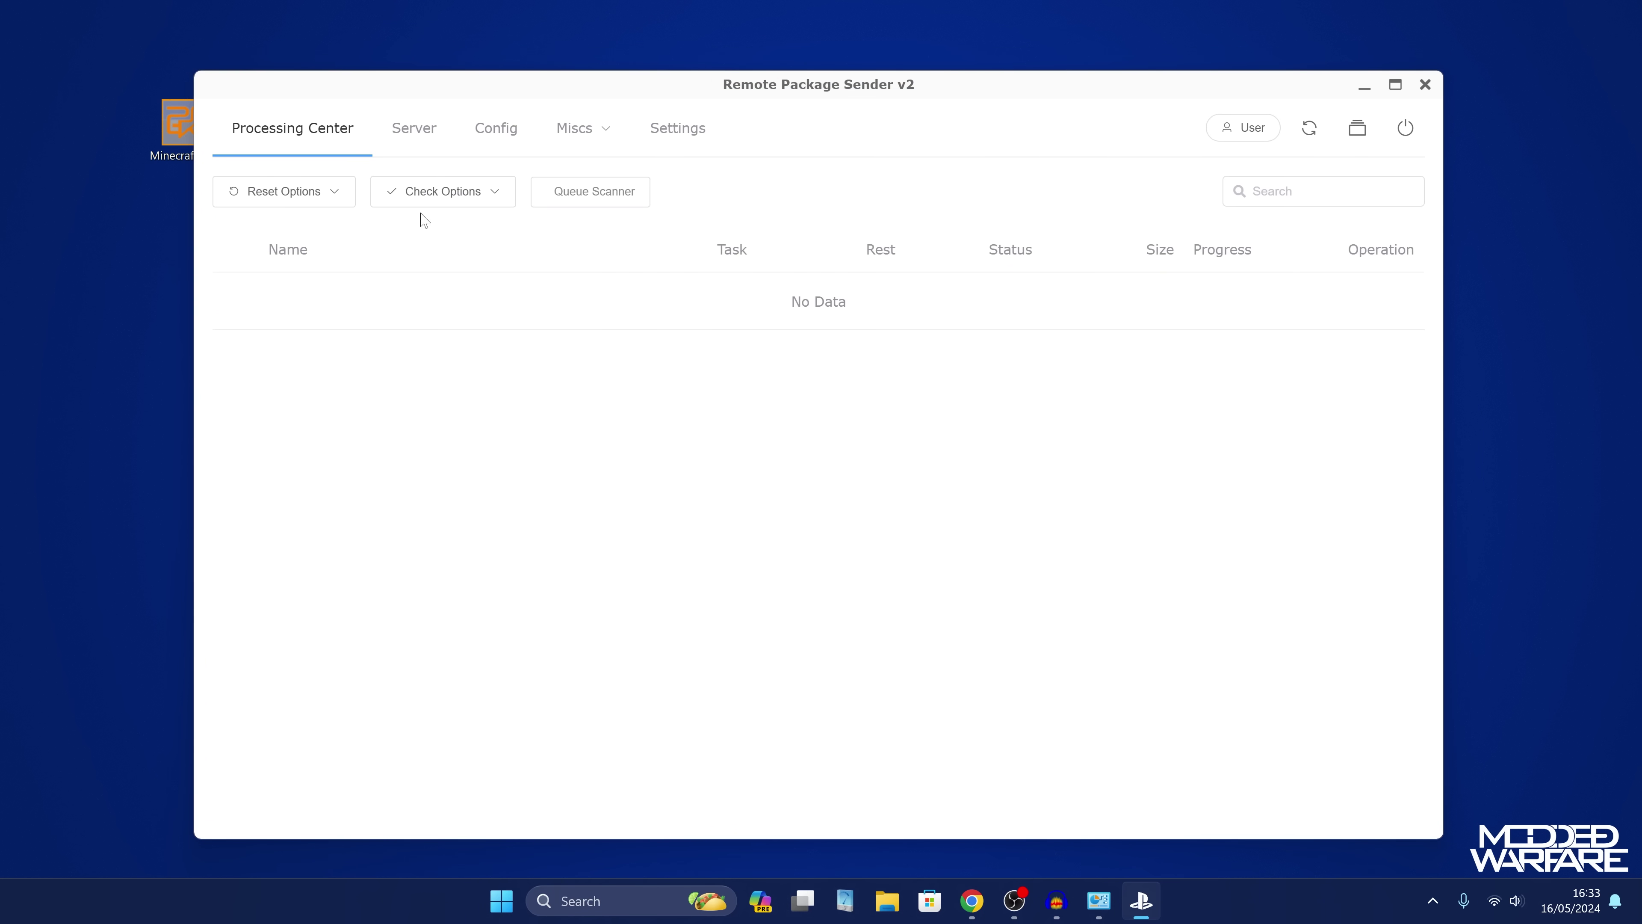
- Set the server IP to the Ethernet 192.168.137.1 interface and start the local server
left_click(495, 132)
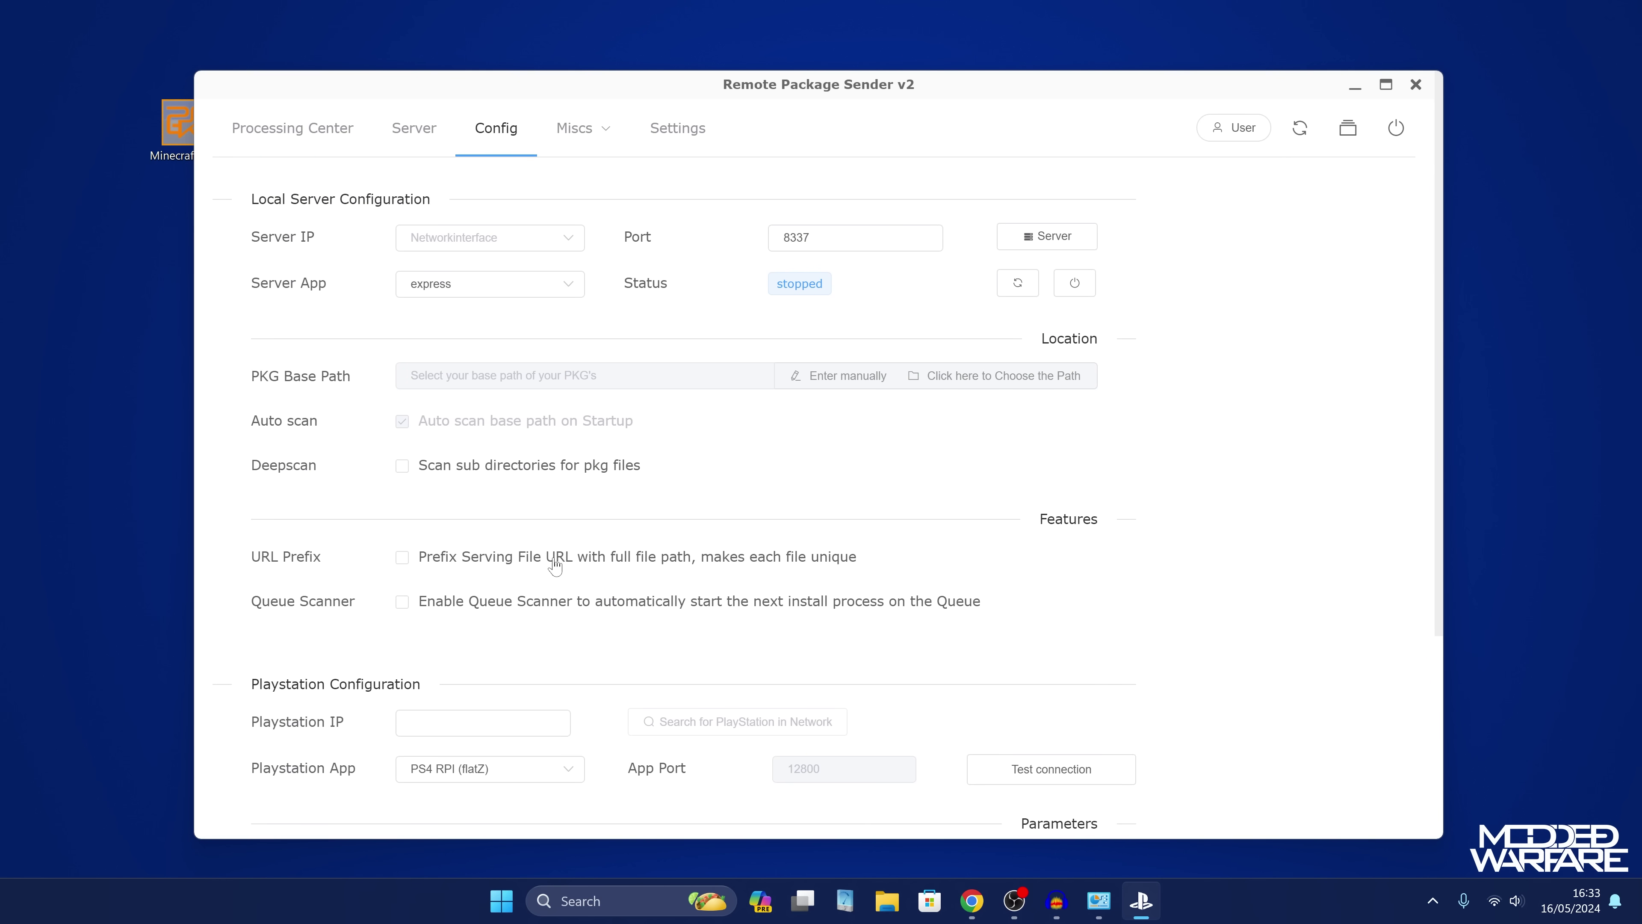
left_click(525, 245)
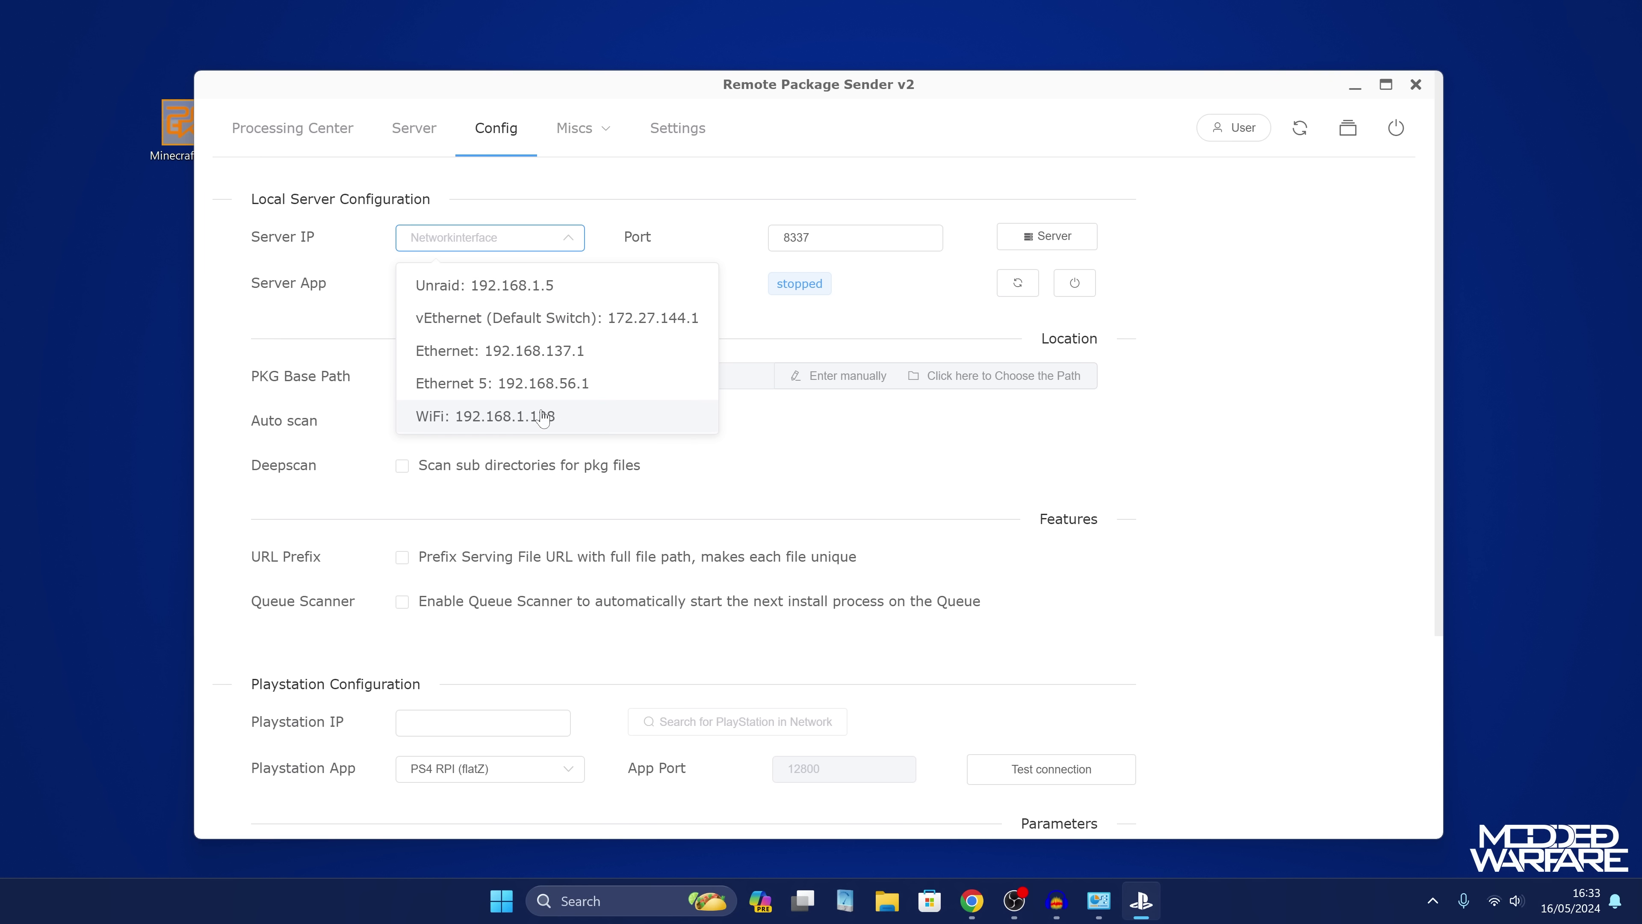
left_click(516, 361)
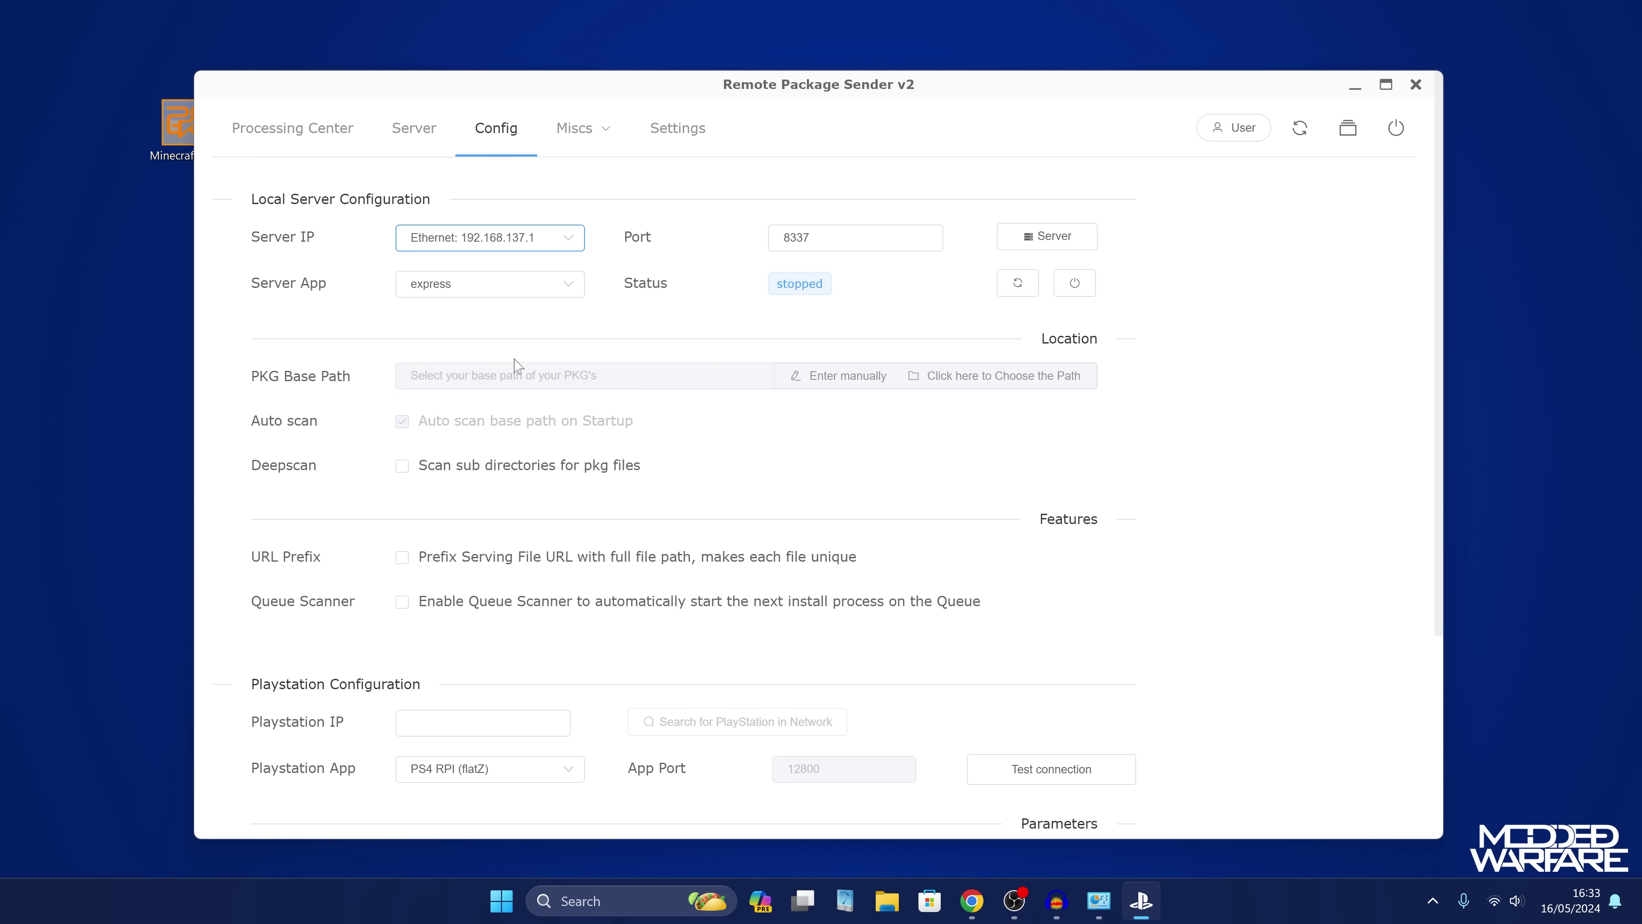
left_click(1028, 294)
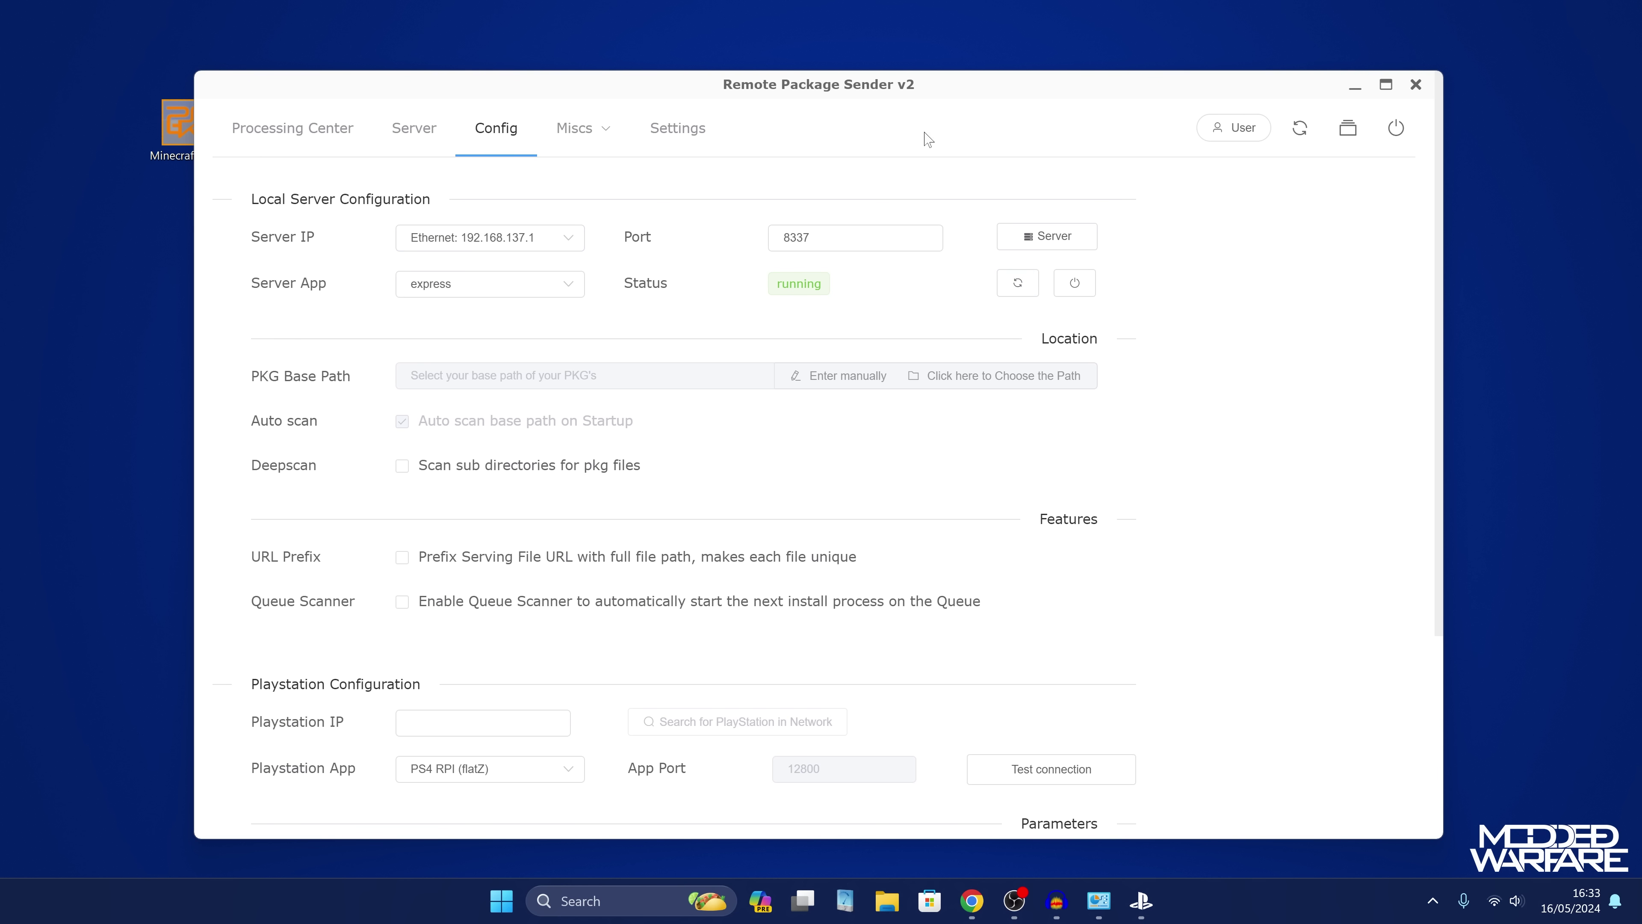
- Shift the app window, place Minecraft.pkg beside PT.pkg, and close the Drag and Drop overlay
left_click_drag(939, 96, 969, 97)
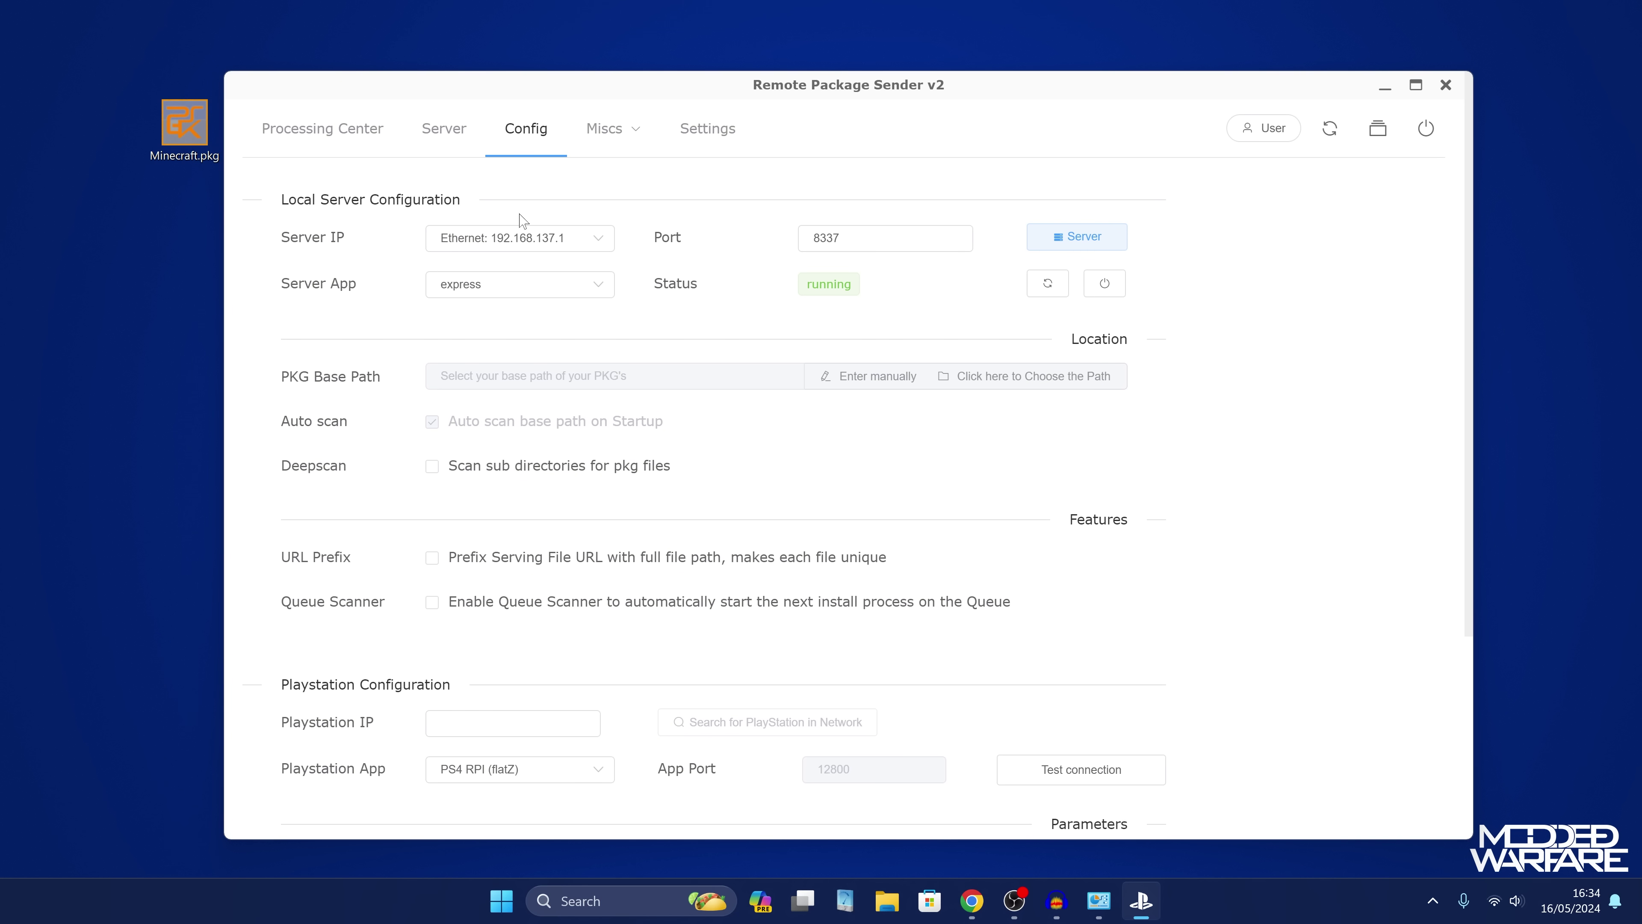
left_click_drag(184, 124, 102, 175)
left_click(1314, 181)
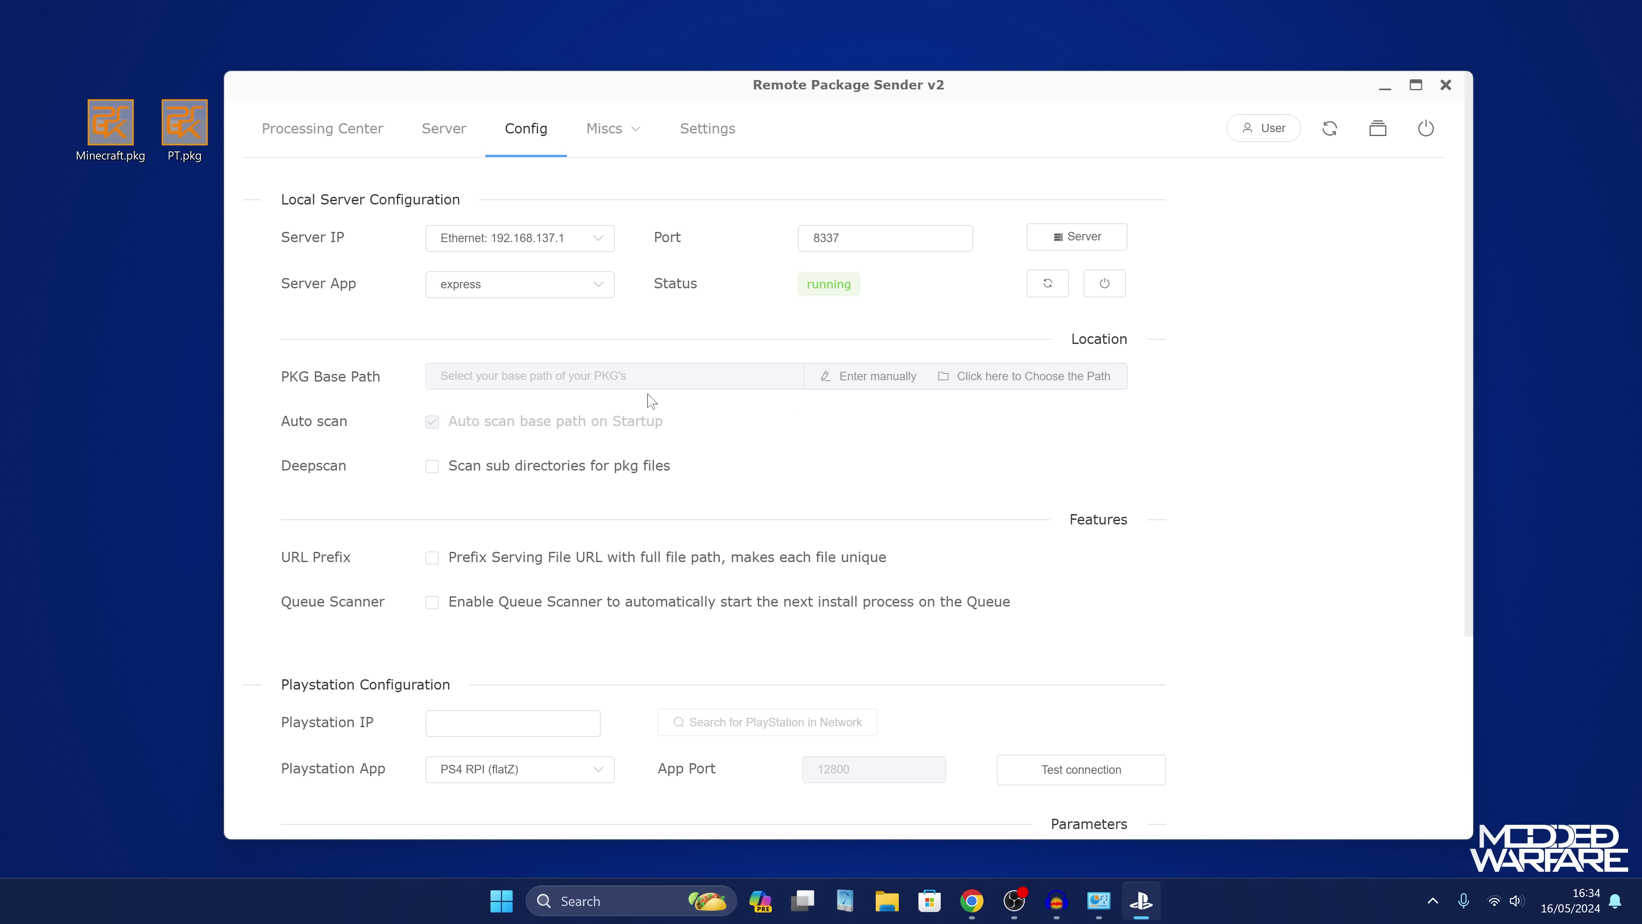
- Enter Z:\Downloads\JDownloader manually as the PKG Base Path and confirm it with OK
left_click(860, 378)
type("Z:\\Downloads\\JDownloader")
key("ctrl+a")
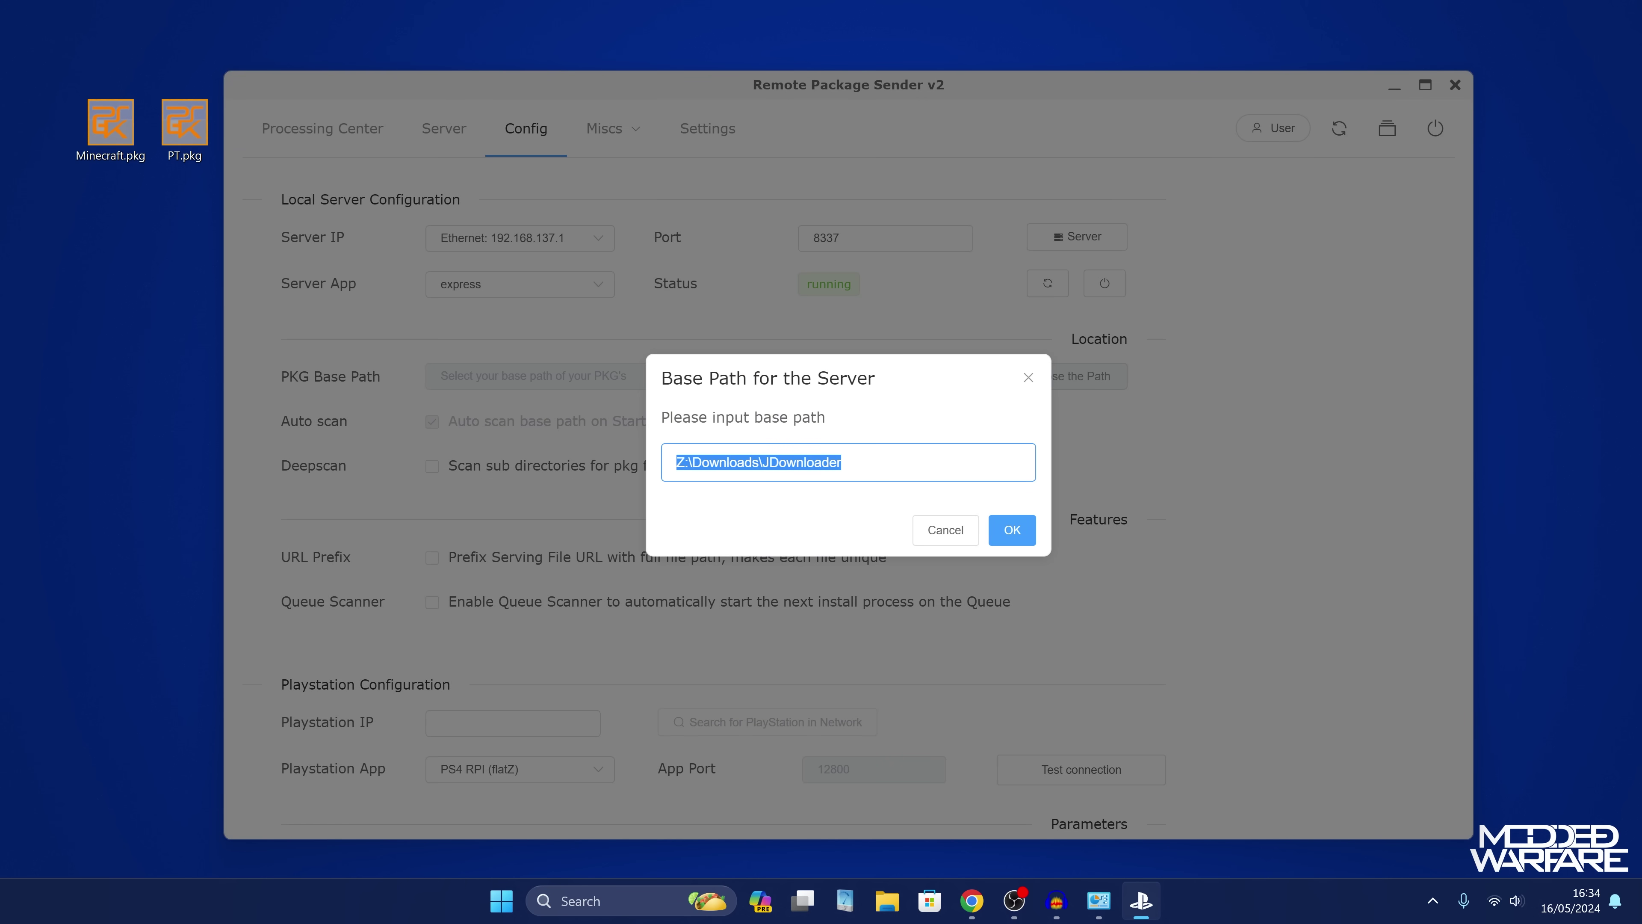
left_click_drag(842, 462, 560, 456)
left_click_drag(840, 462, 543, 447)
left_click(778, 462)
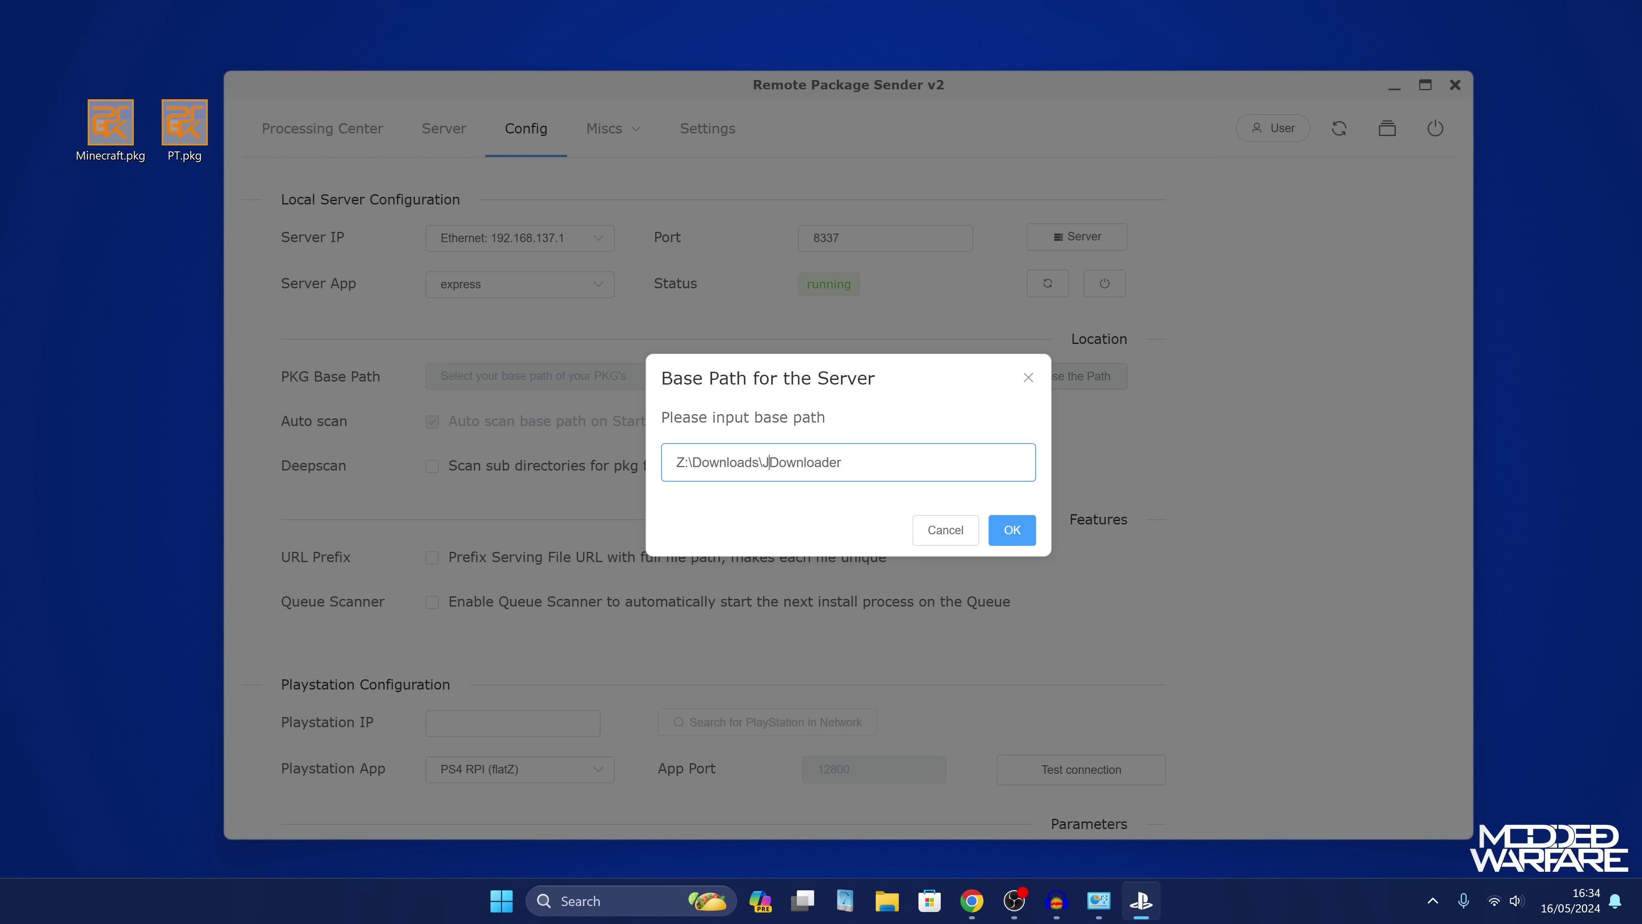
left_click_drag(770, 461, 392, 465)
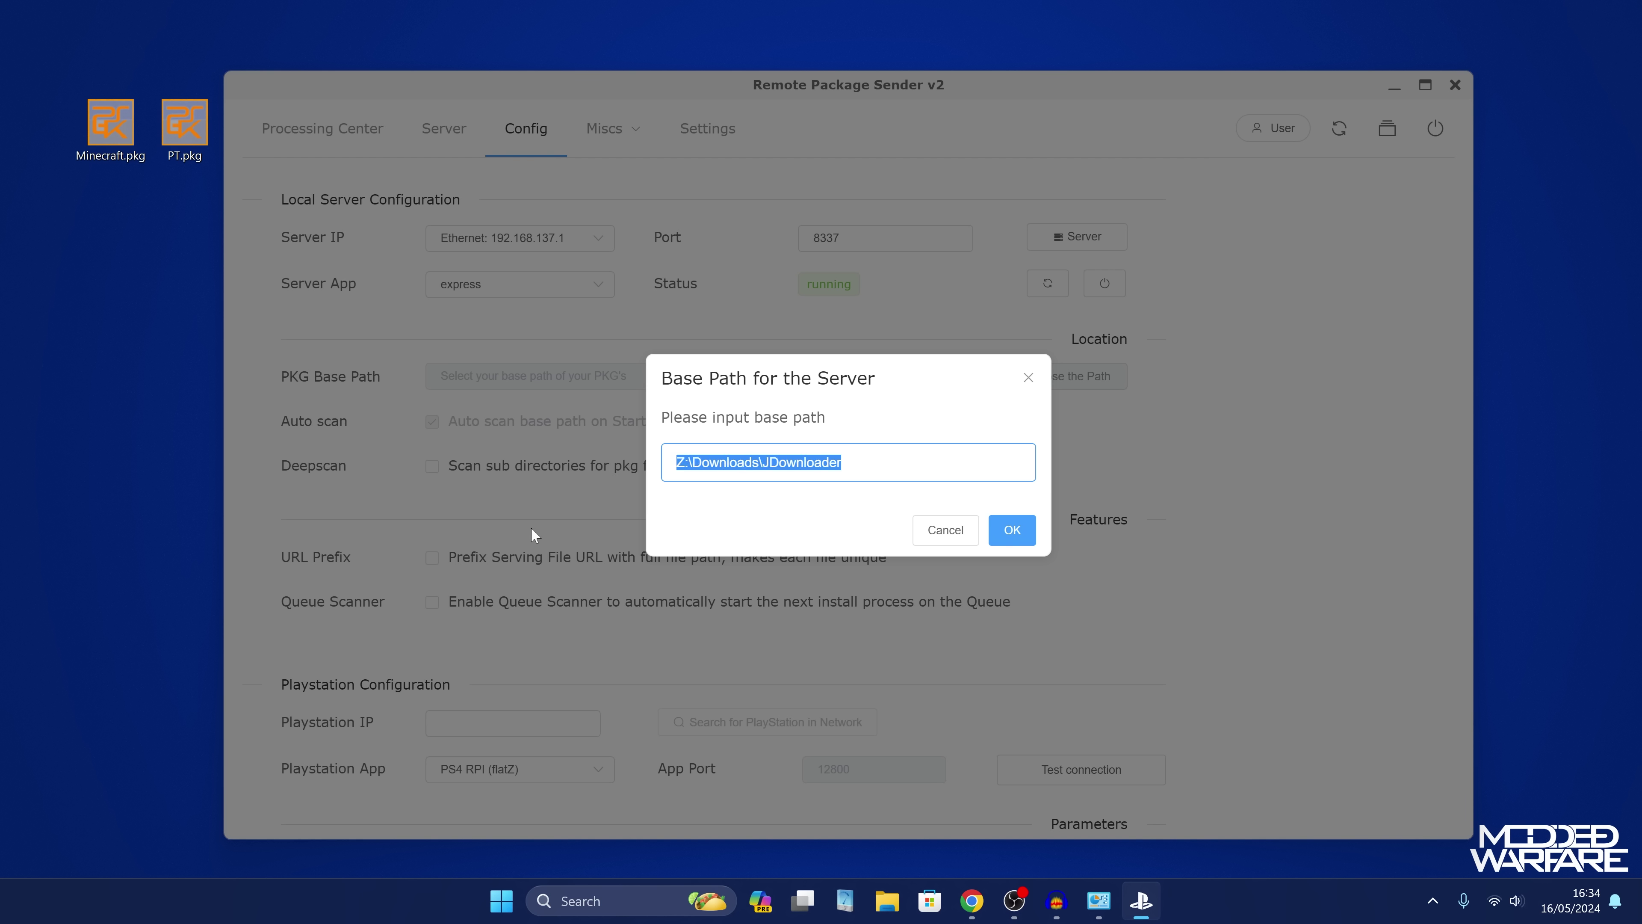
left_click(1013, 544)
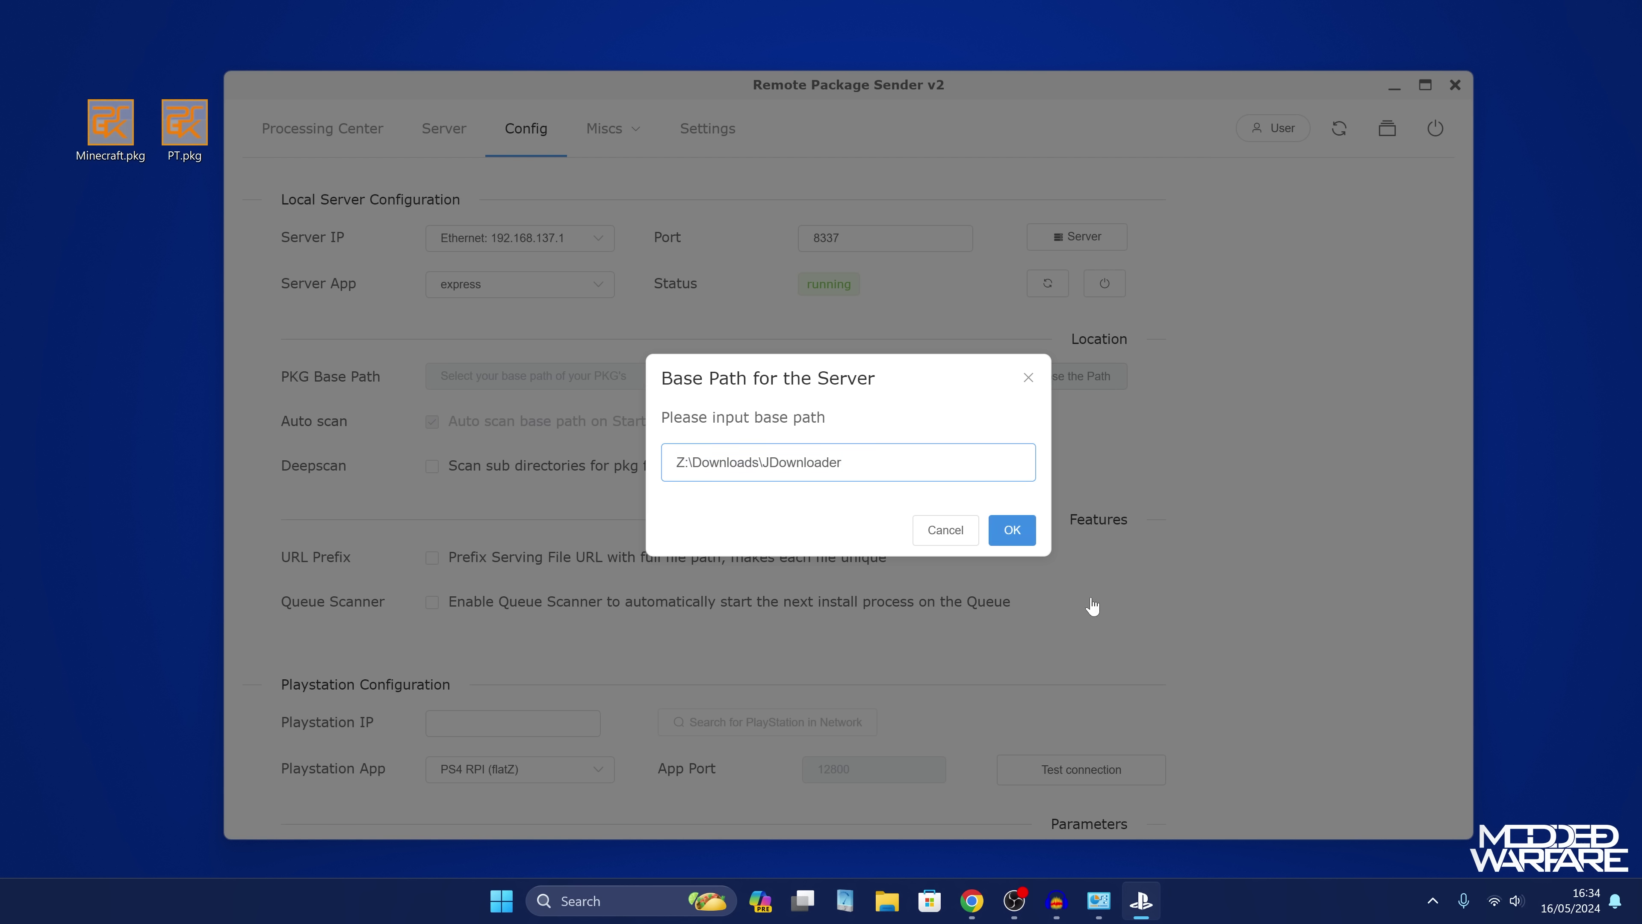
left_click(1129, 643)
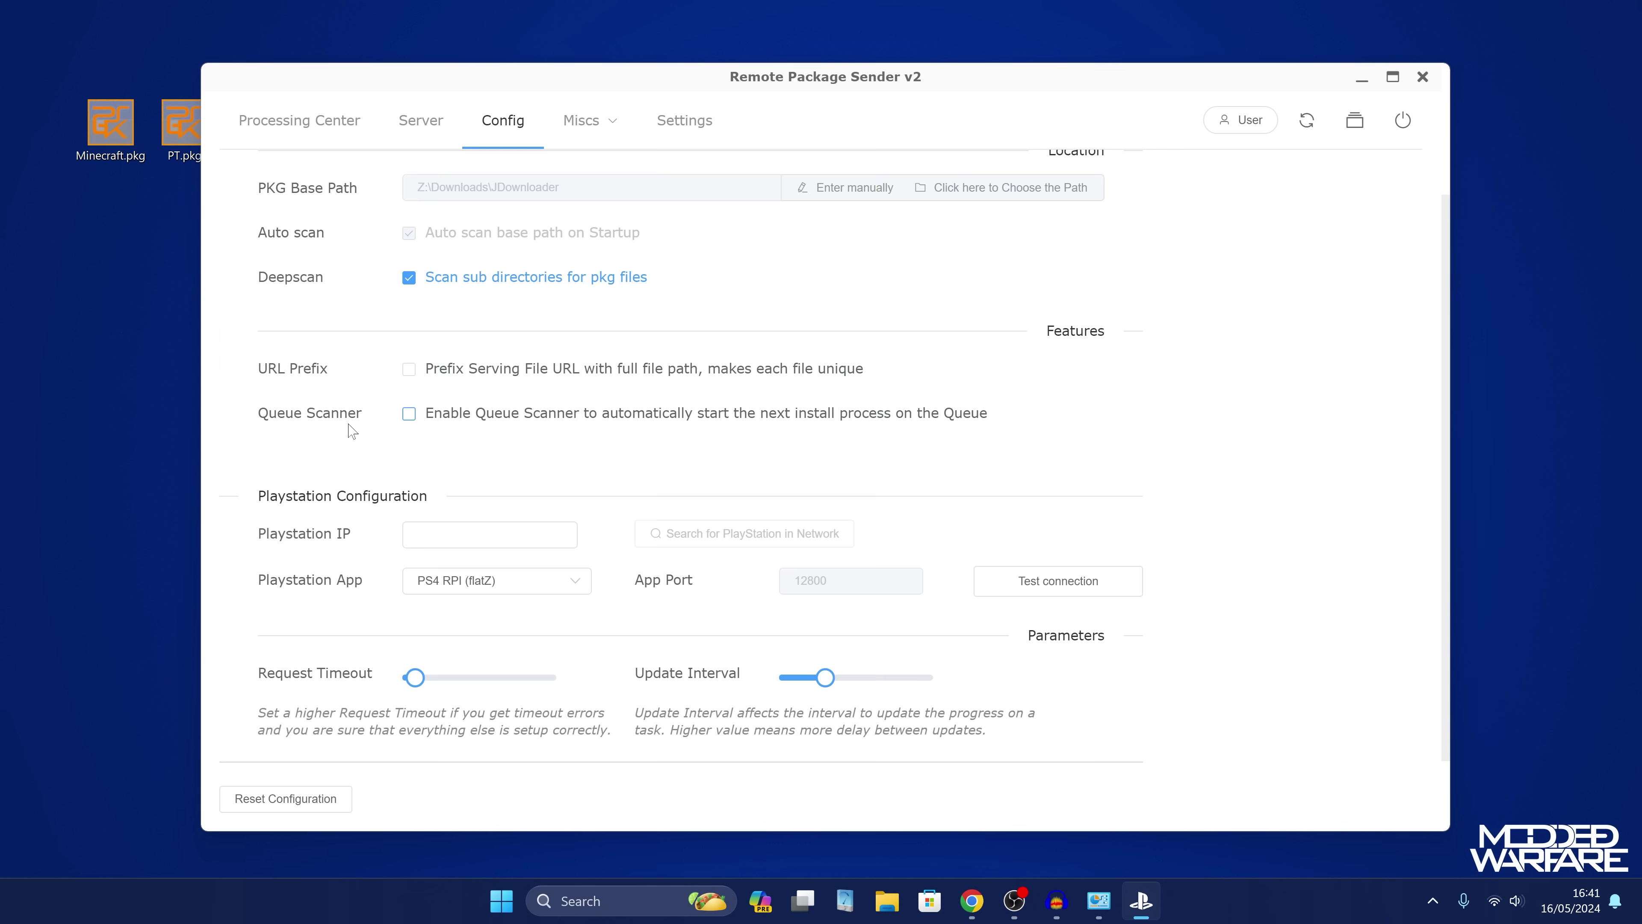
- Enable Deepscan and Queue Scanner, set PlayStation IP 192.168.137.207, and test the connection
left_click(408, 414)
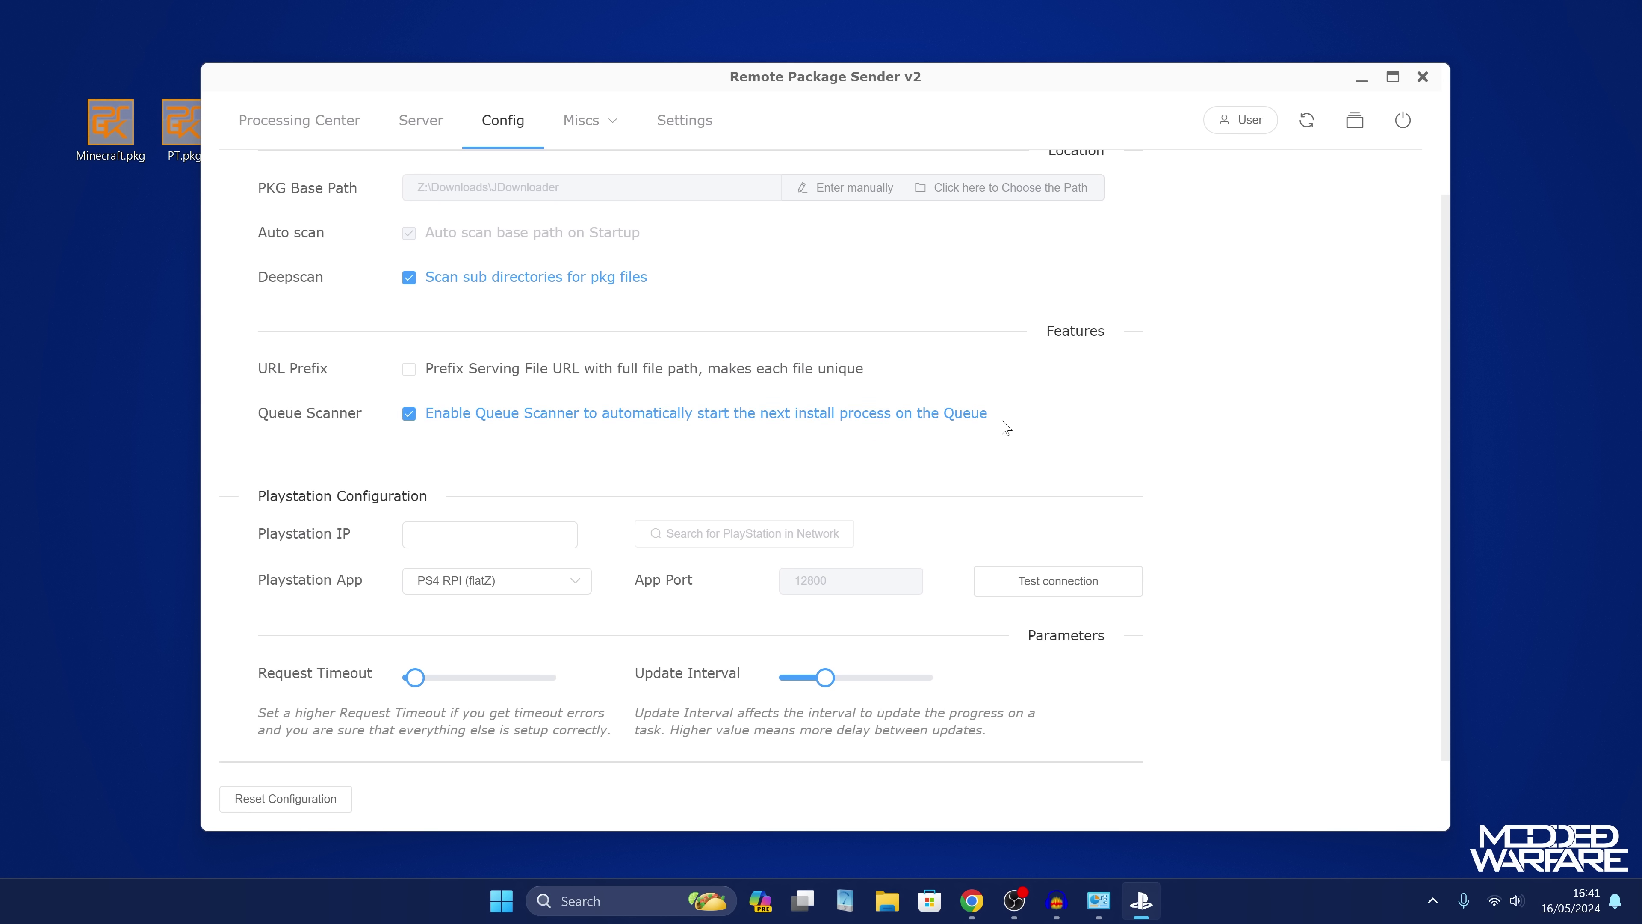
left_click(452, 534)
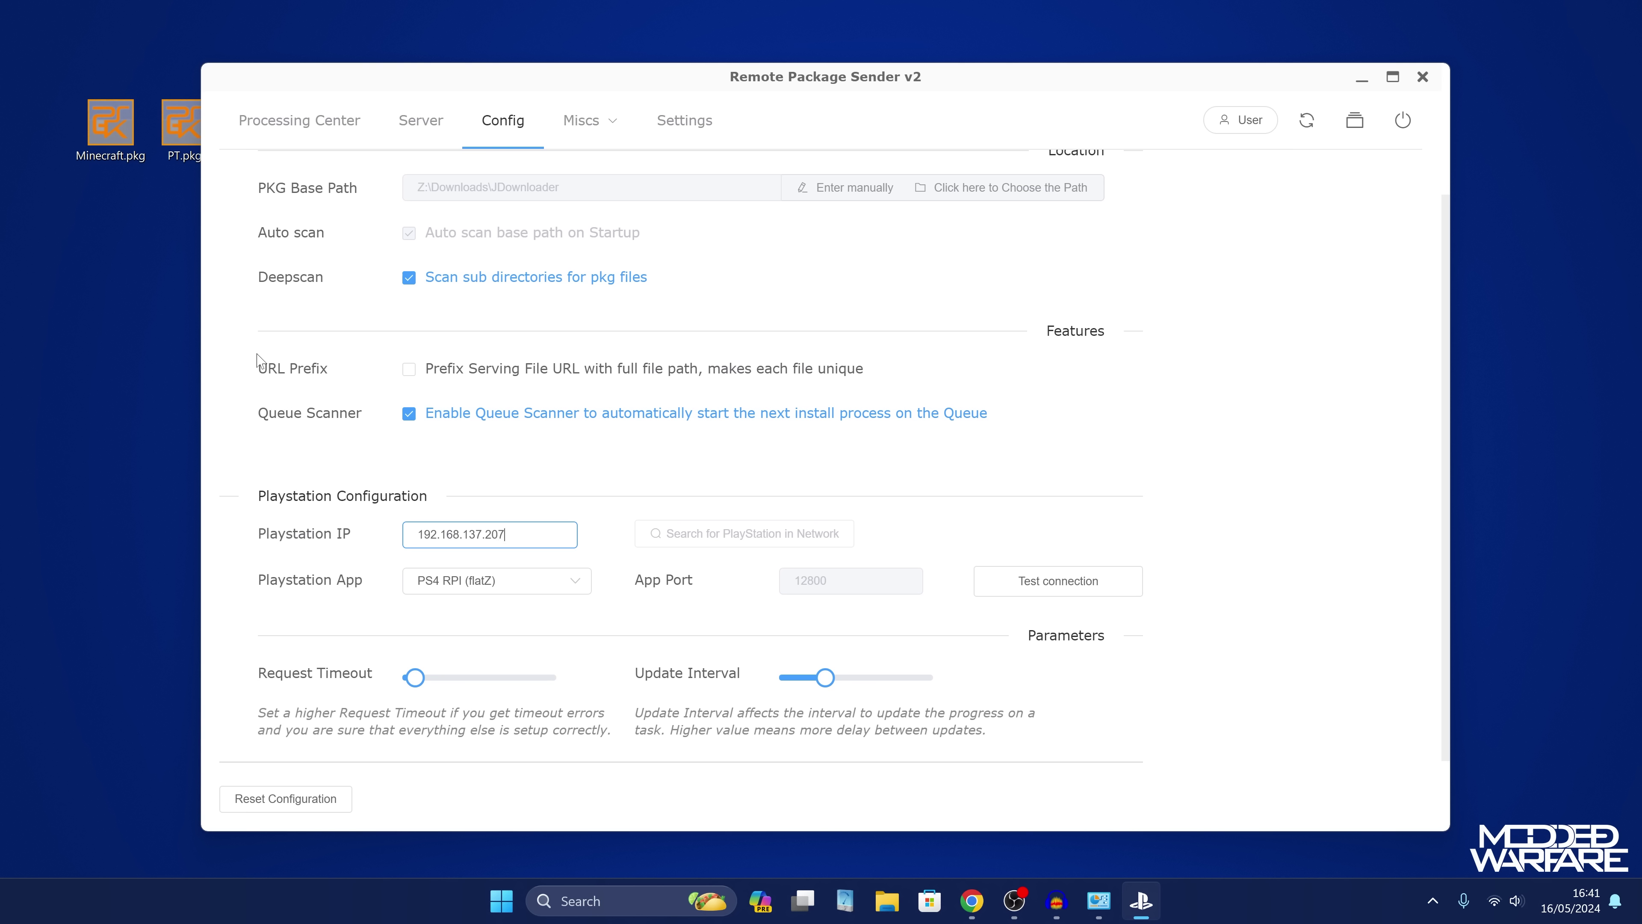
left_click(1089, 580)
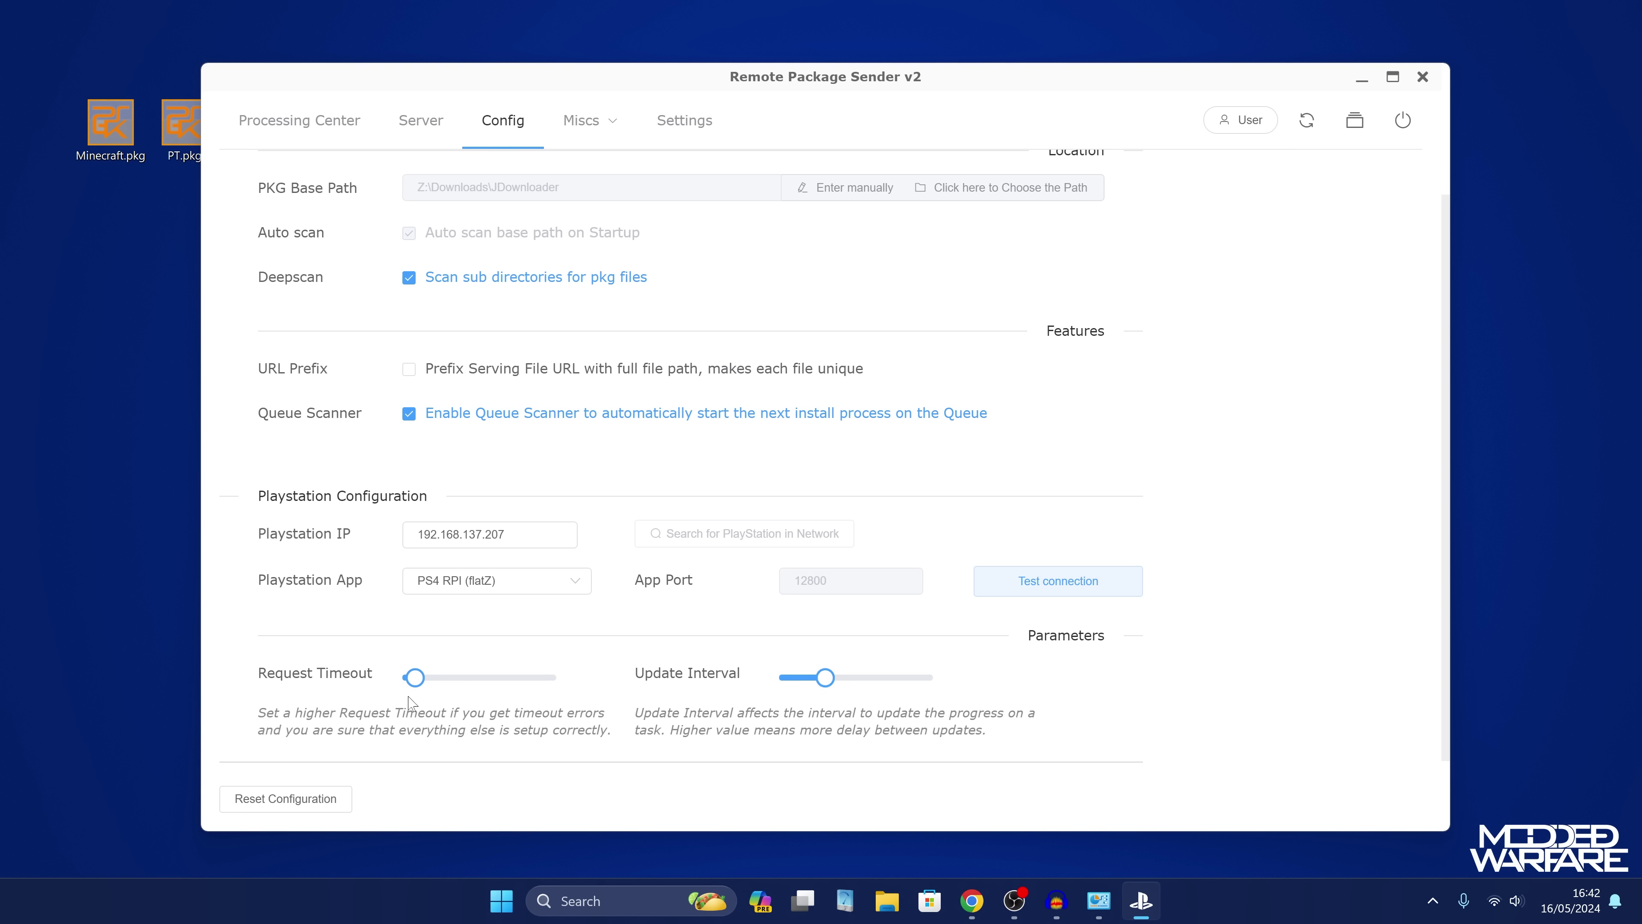
mouse_move(414, 681)
scroll(1293, 583, "up", 3)
scroll(1319, 598, "down", 6)
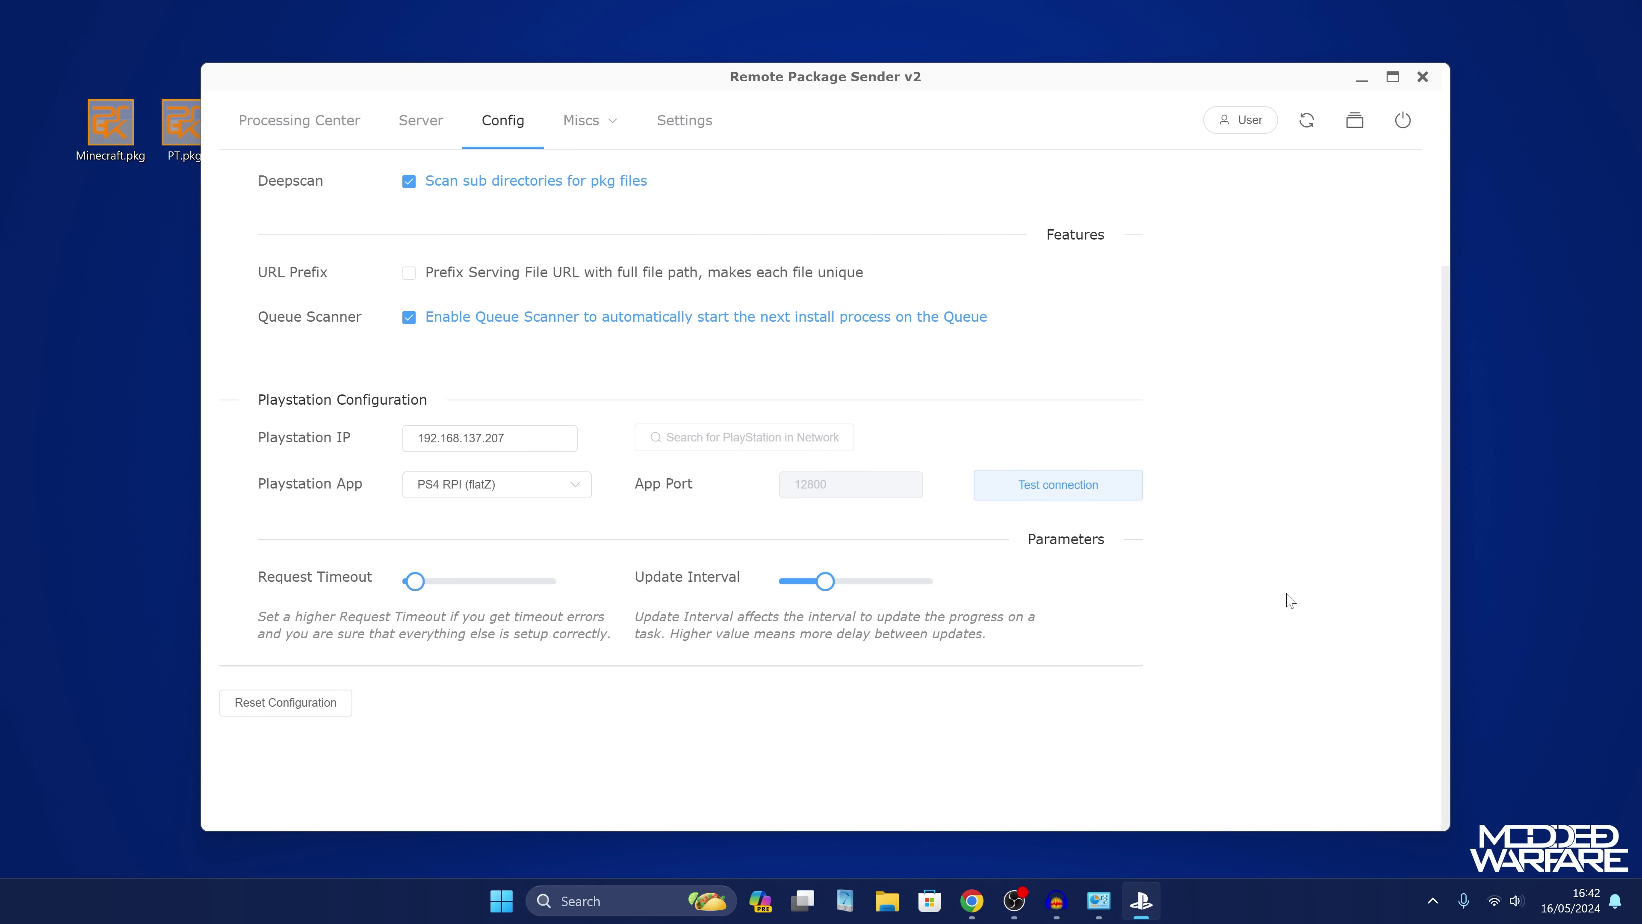
scroll(1035, 640, "up", 4)
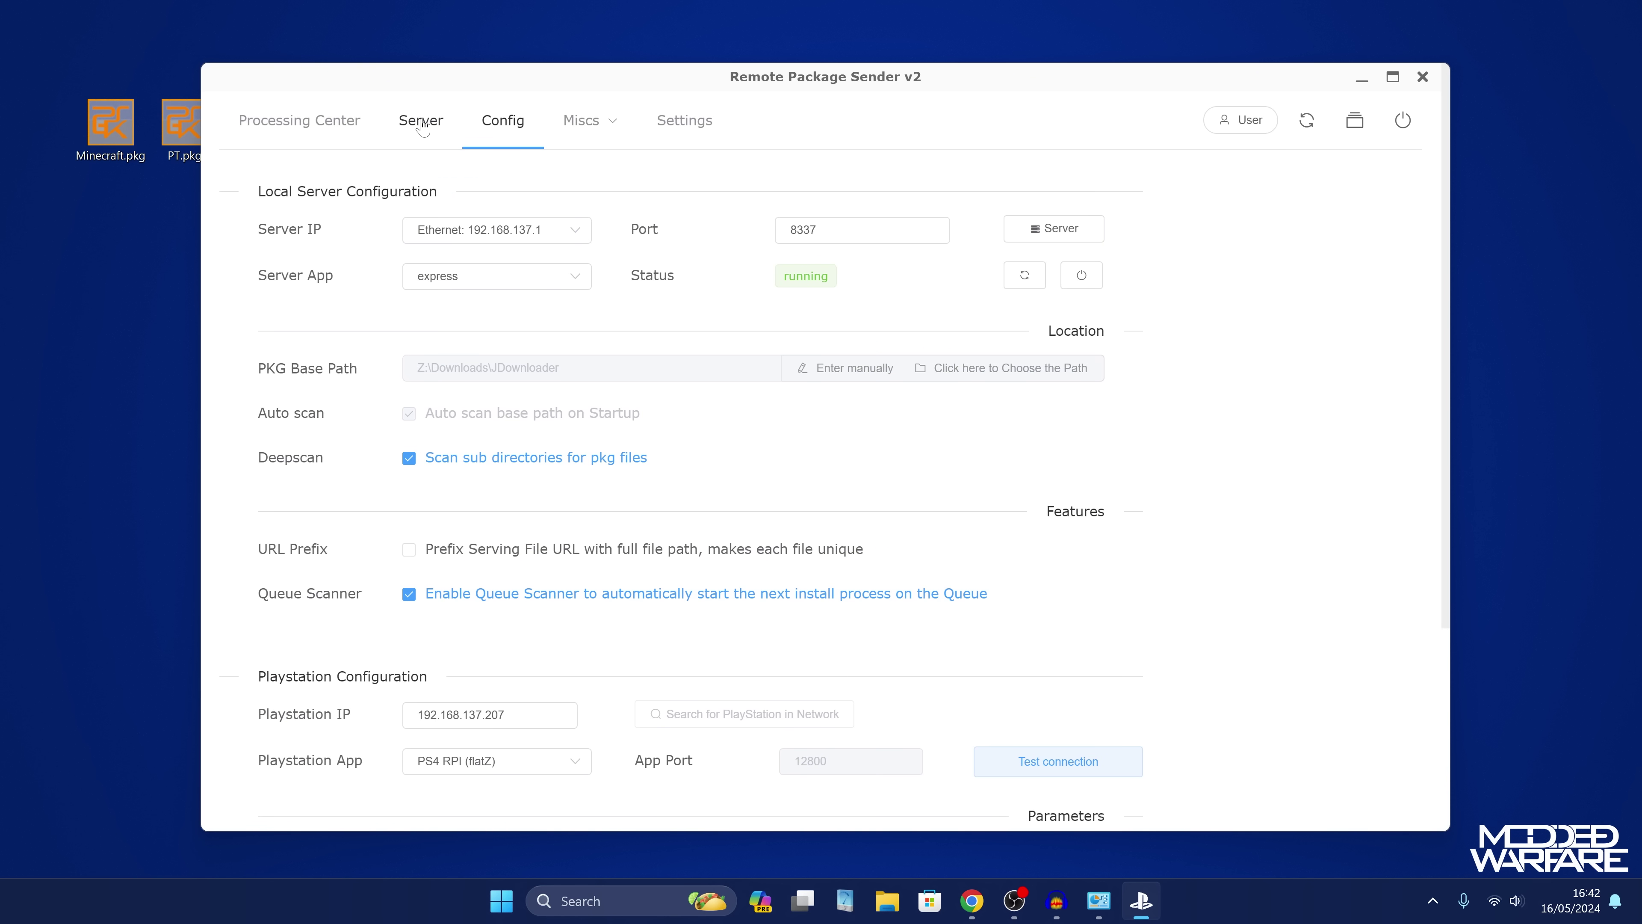
- Show the Server tab's Base Files list and browse the served packages, including Fallout 4 GOTY
left_click(414, 129)
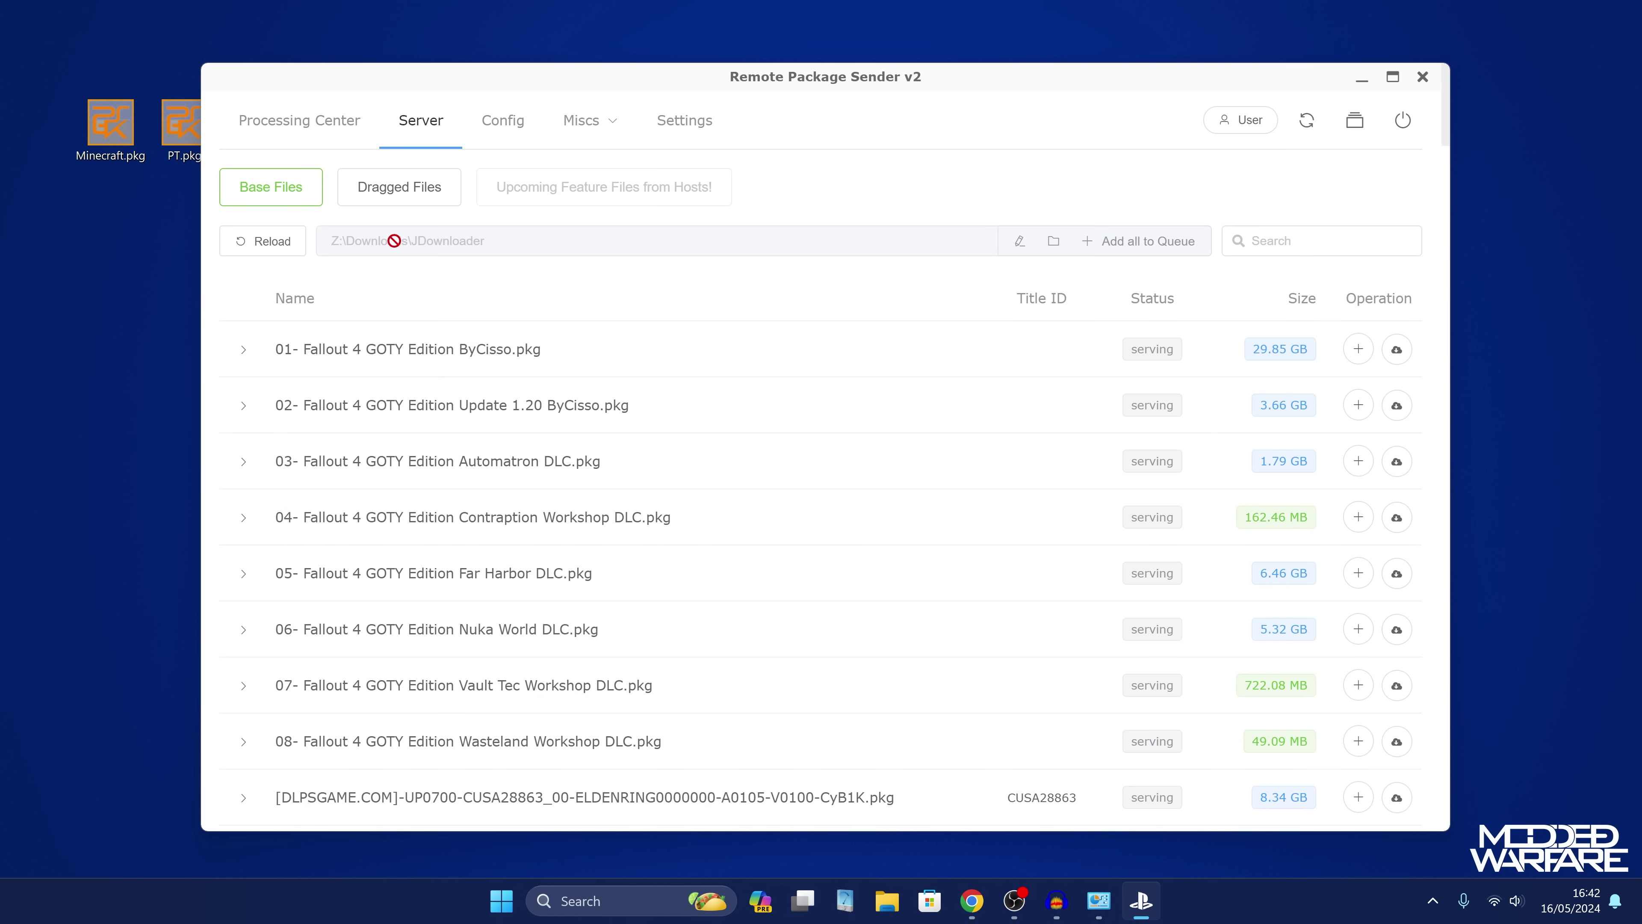
scroll(733, 414, "down", 10)
scroll(737, 510, "up", 10)
scroll(731, 512, "down", 2)
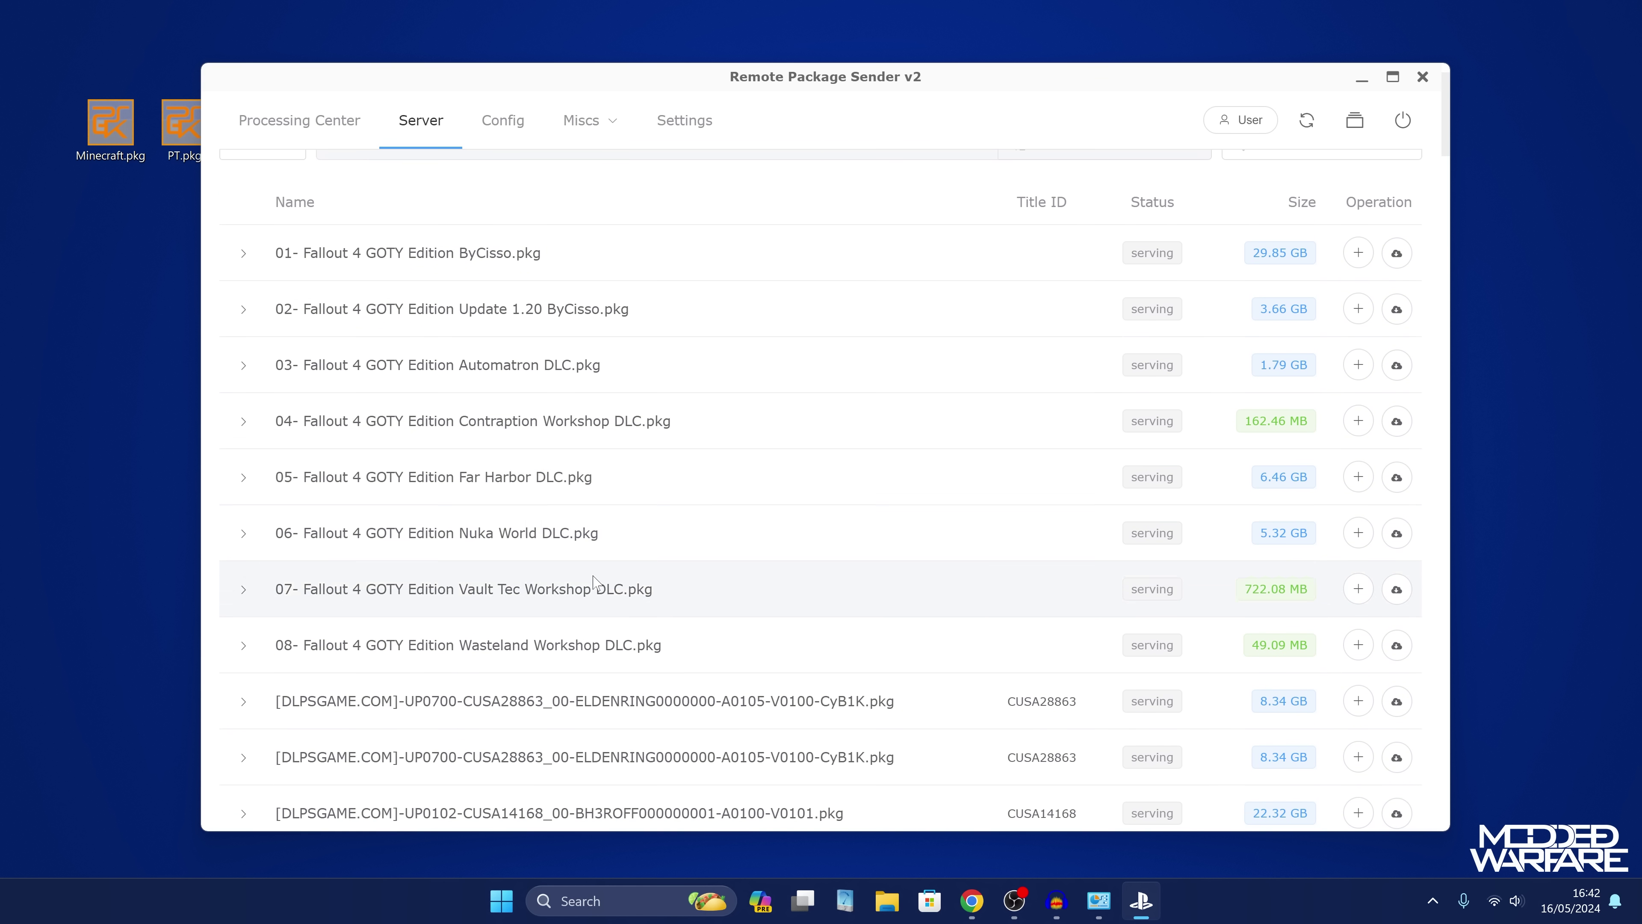
scroll(553, 515, "up", 2)
scroll(825, 411, "down", 20)
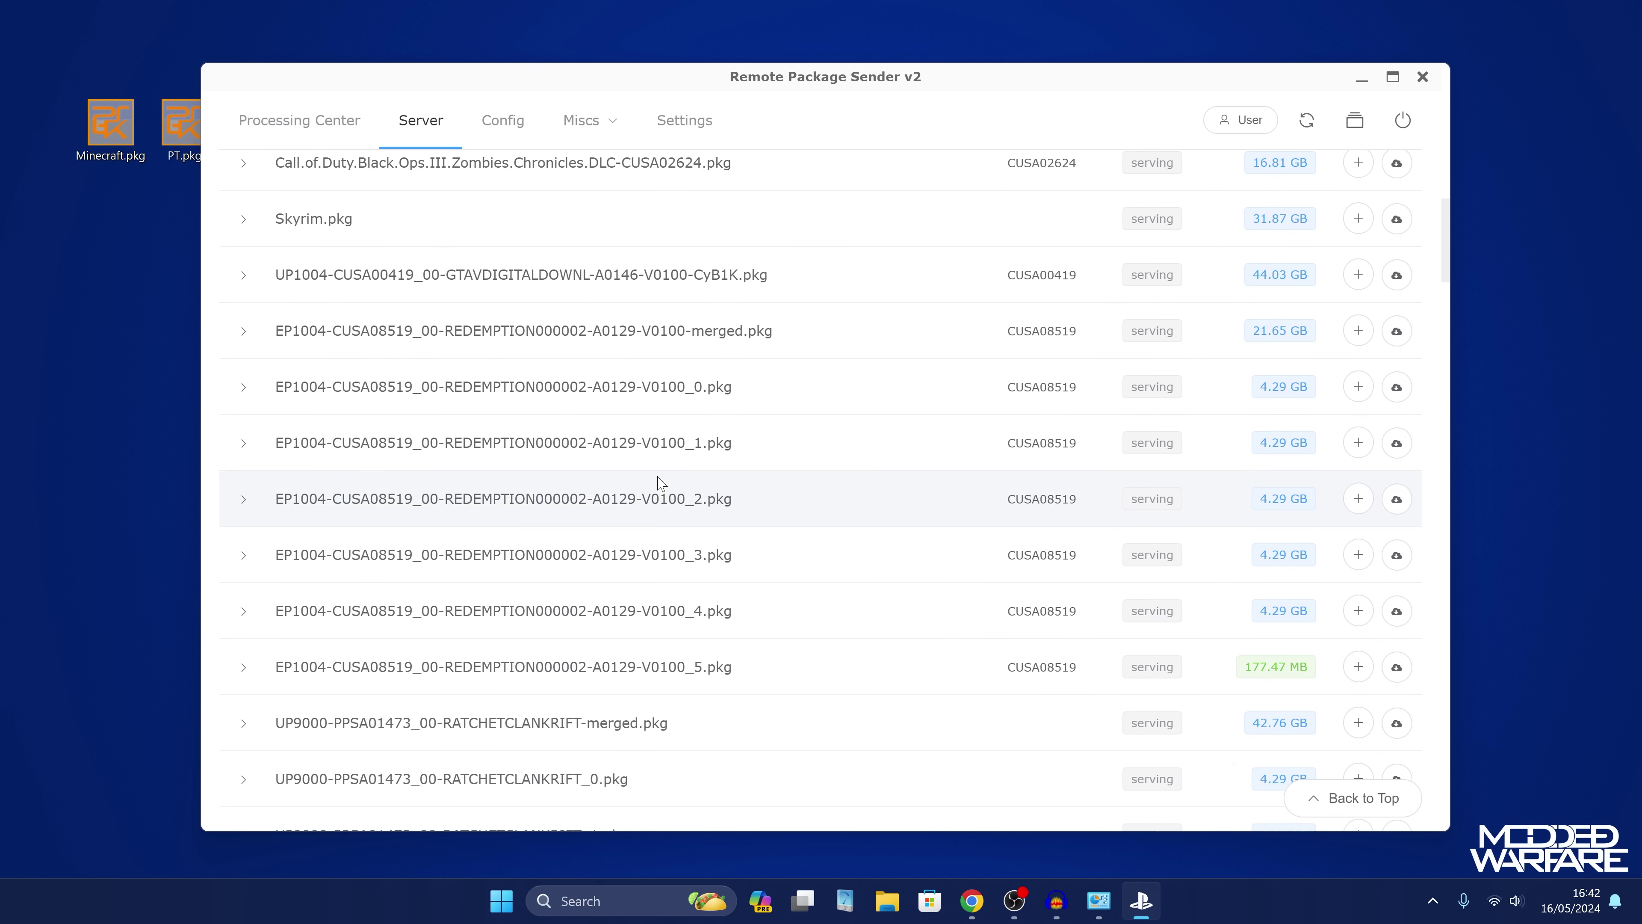
scroll(474, 558, "up", 20)
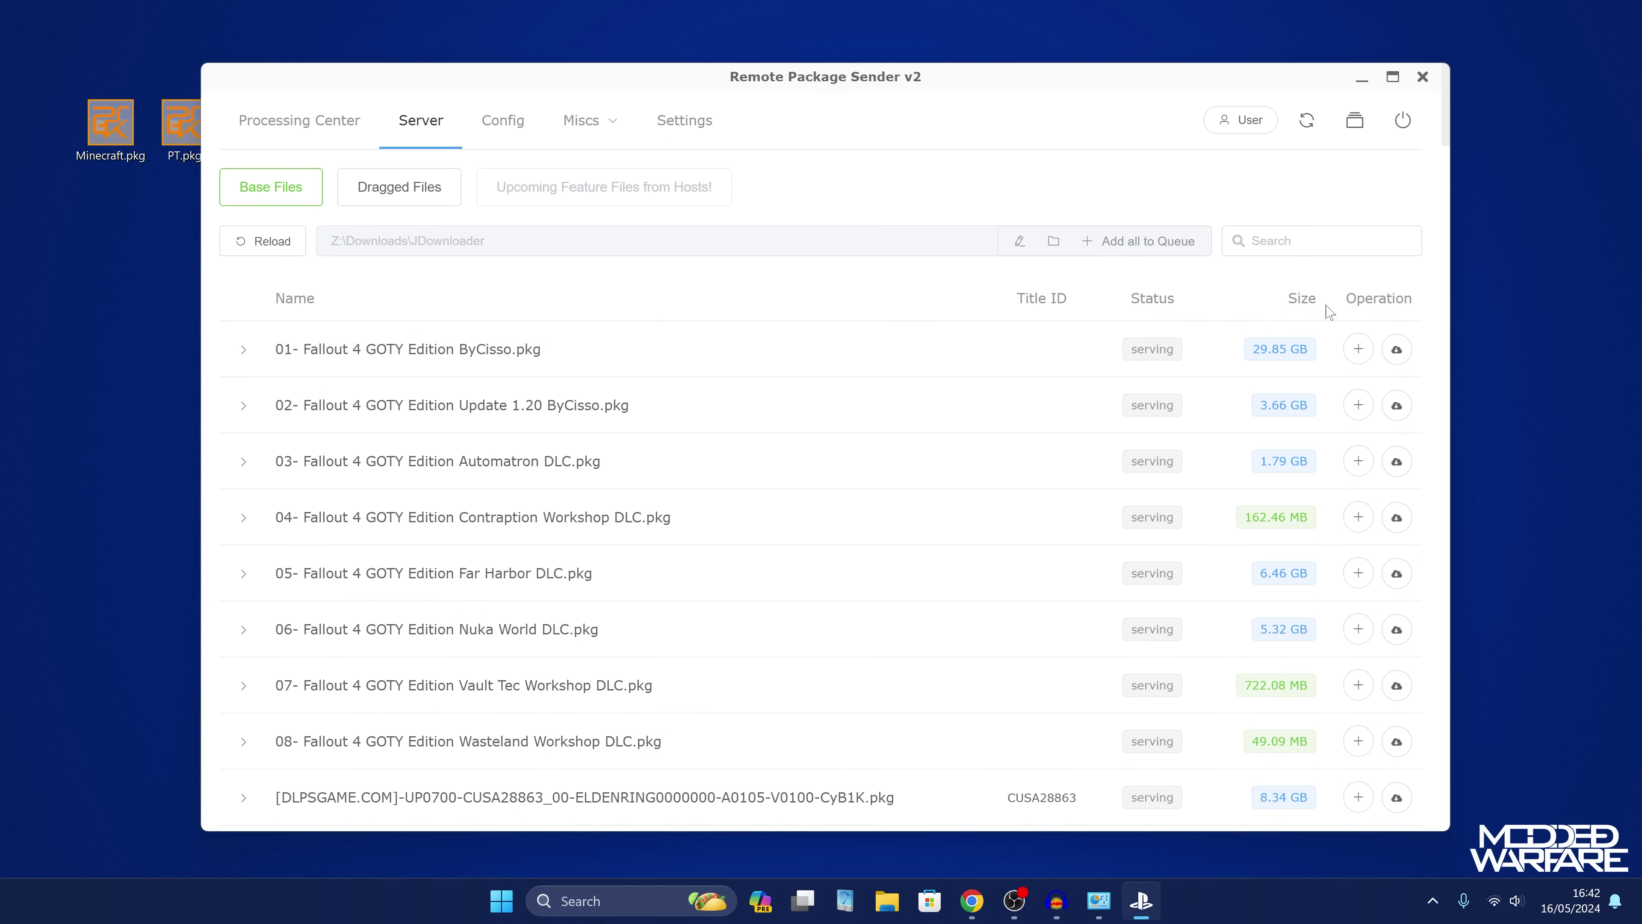
left_click_drag(1244, 349, 1279, 349)
- Drop PT.pkg and Minecraft.pkg into Dragged Files, accept them, and add both to the queue
left_click_drag(803, 90, 833, 95)
left_click(445, 208)
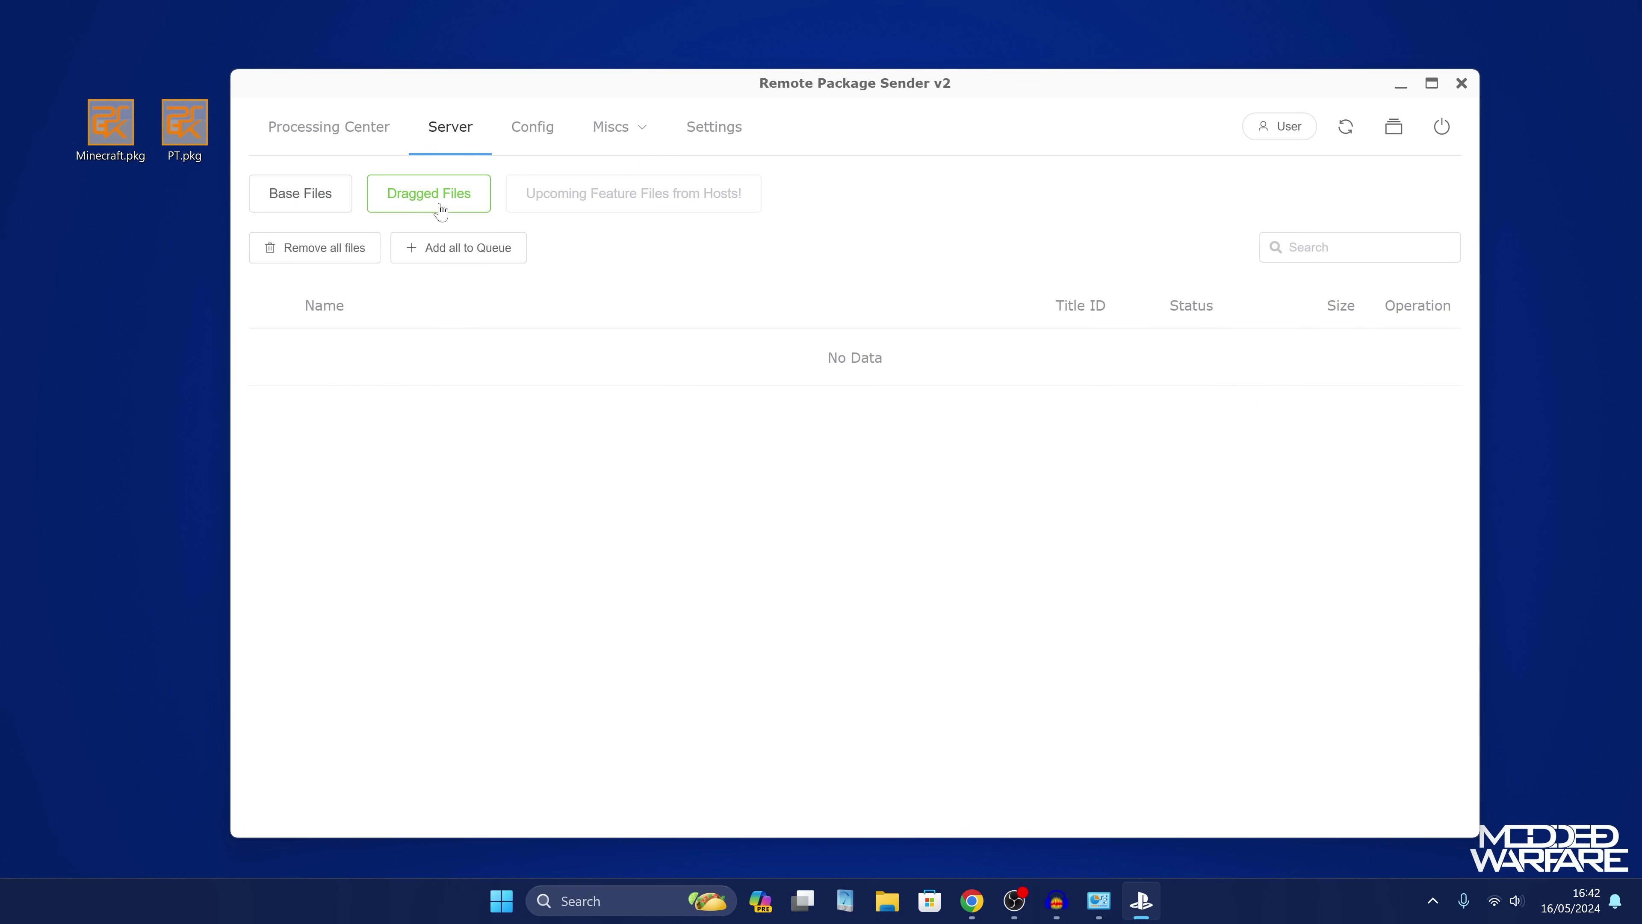
left_click_drag(605, 85, 686, 84)
left_click_drag(72, 47, 830, 367)
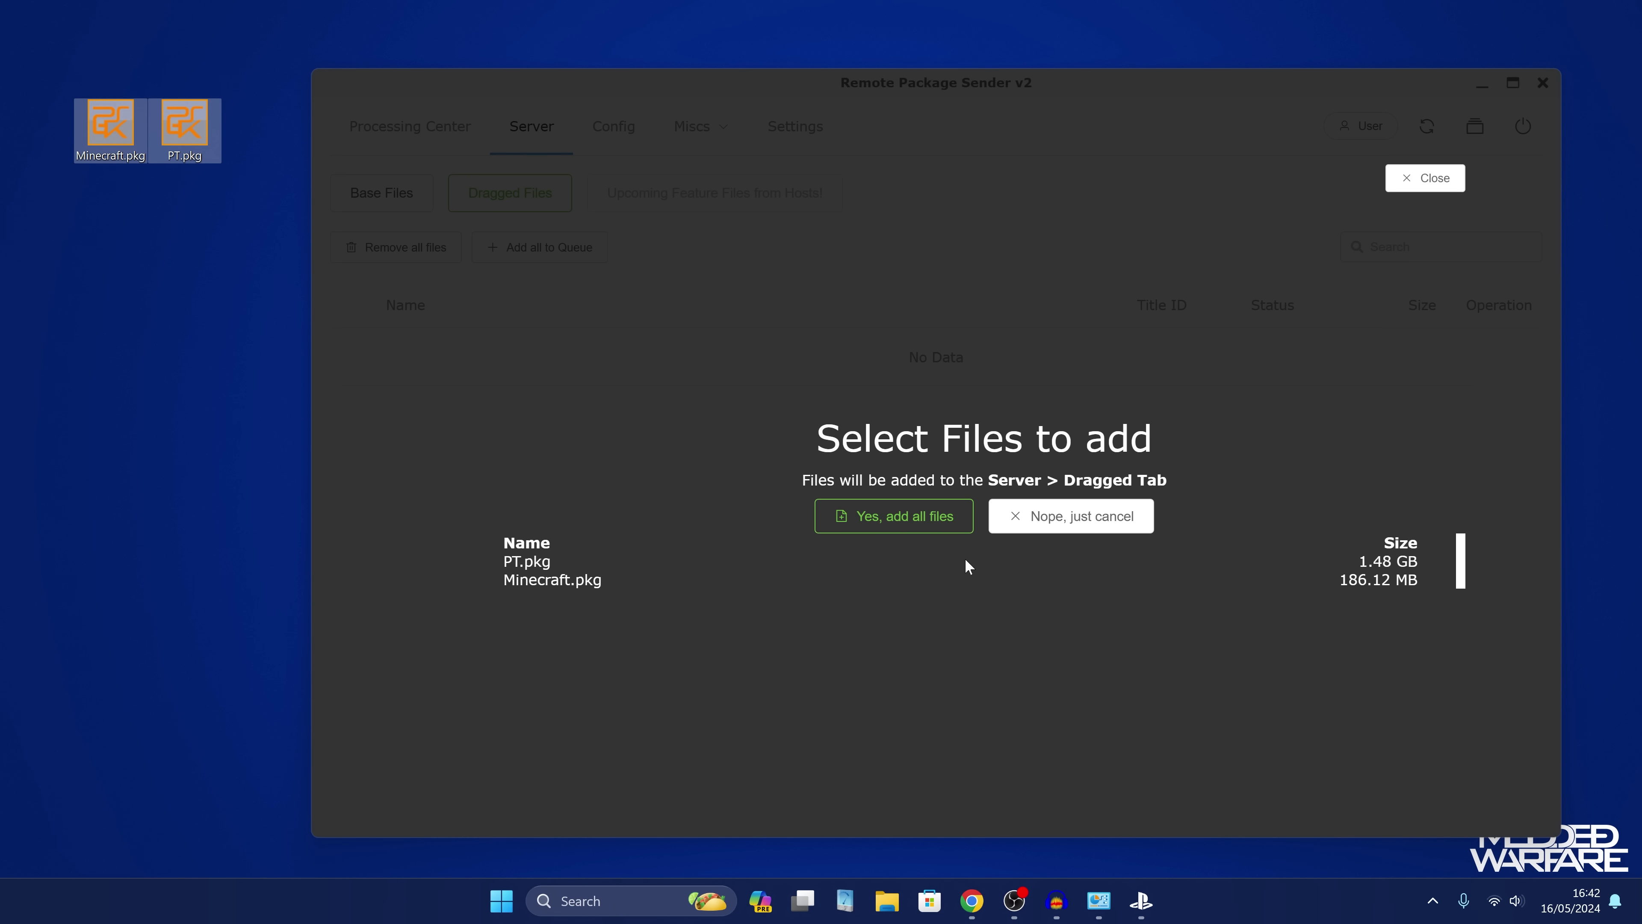
left_click(896, 527)
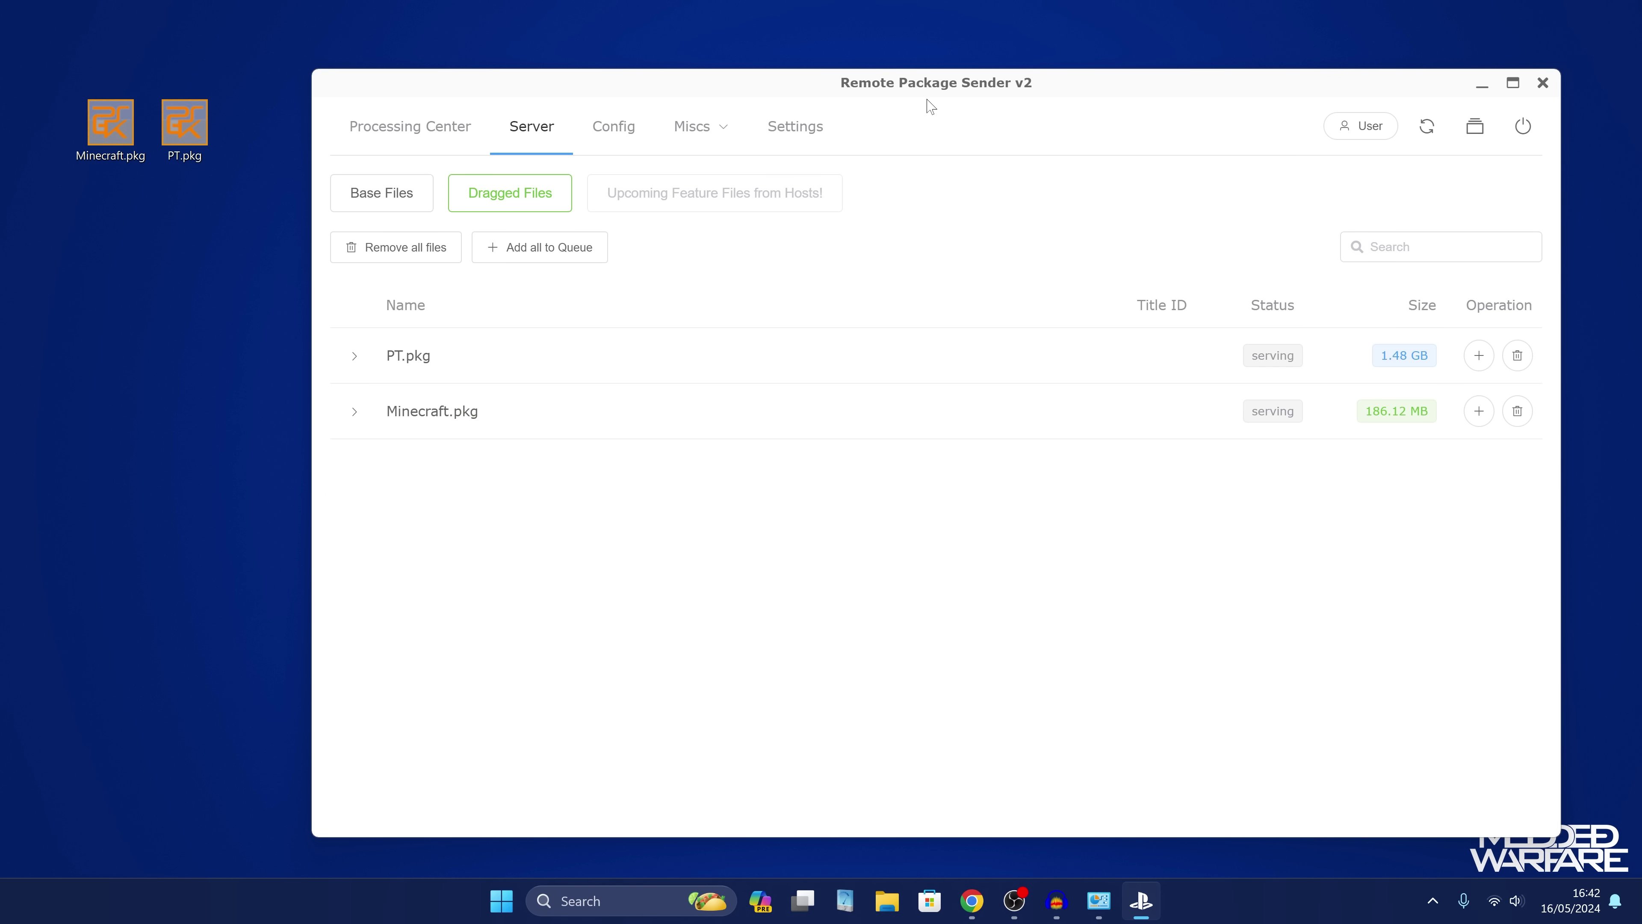
left_click_drag(941, 88, 850, 89)
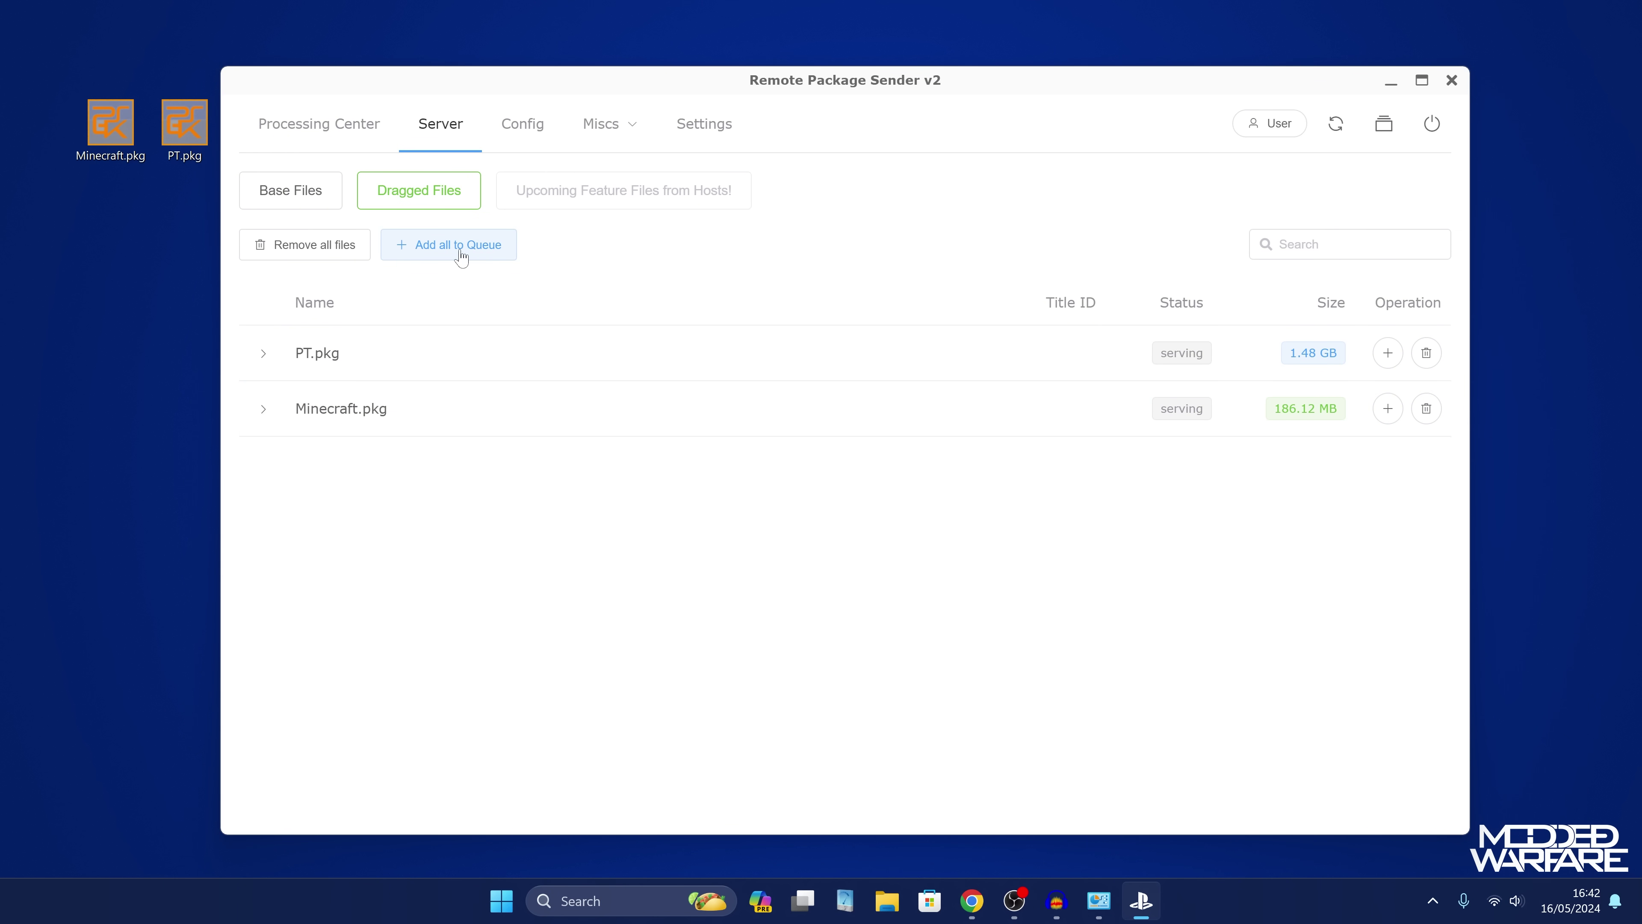
left_click(442, 253)
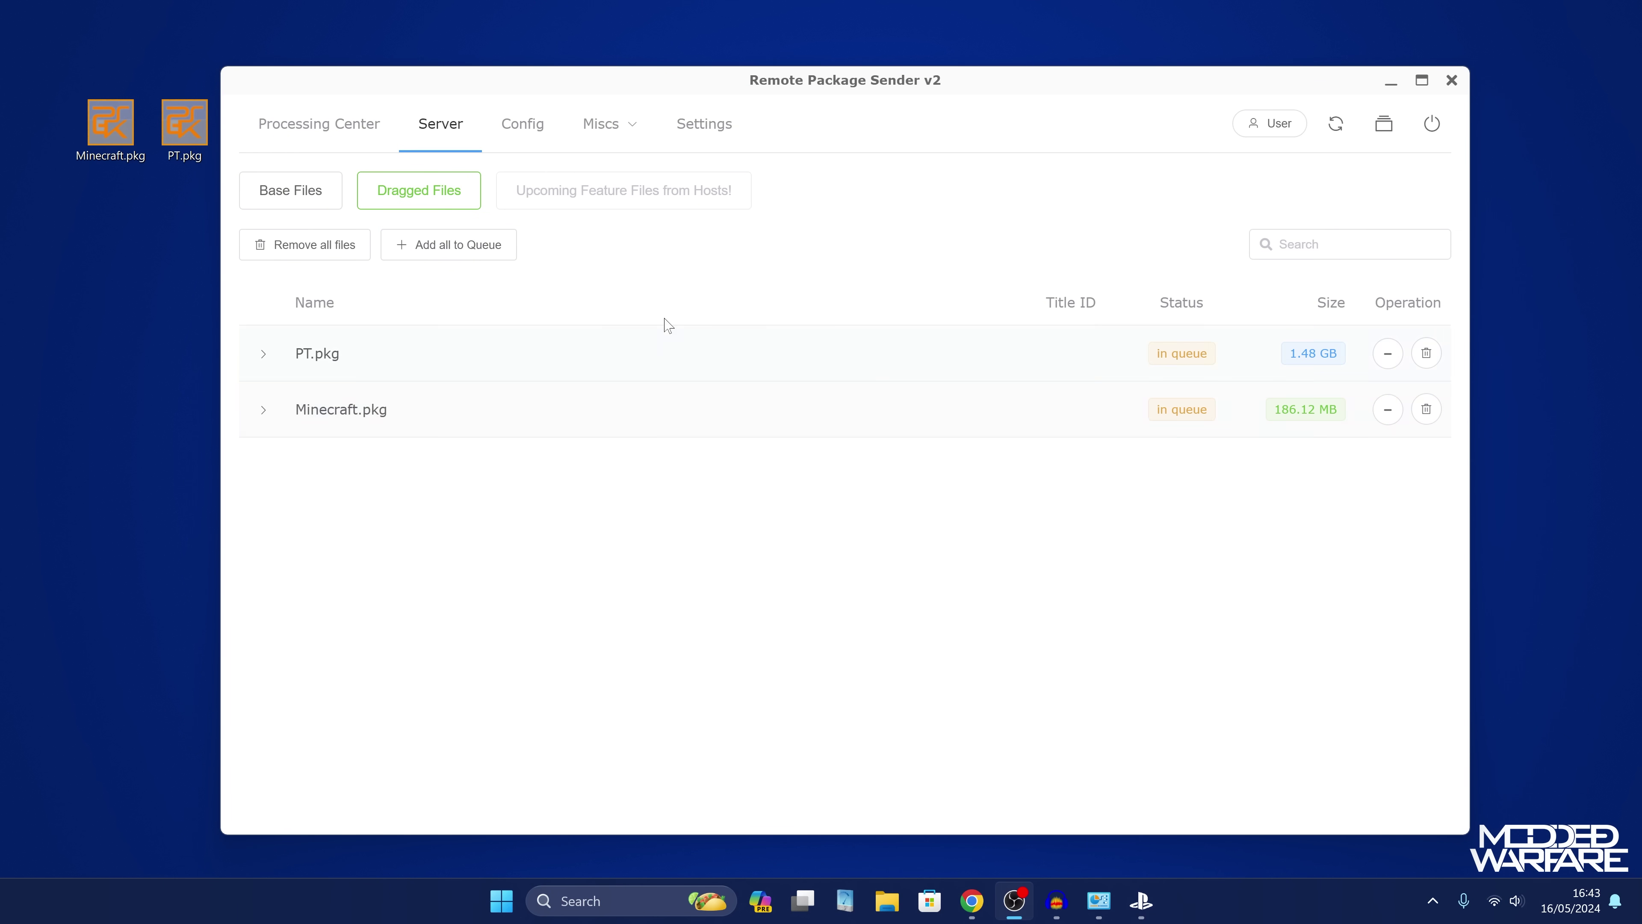
- Autostart installation of the queued PT.pkg and Minecraft.pkg from the Processing Center
left_click(267, 120)
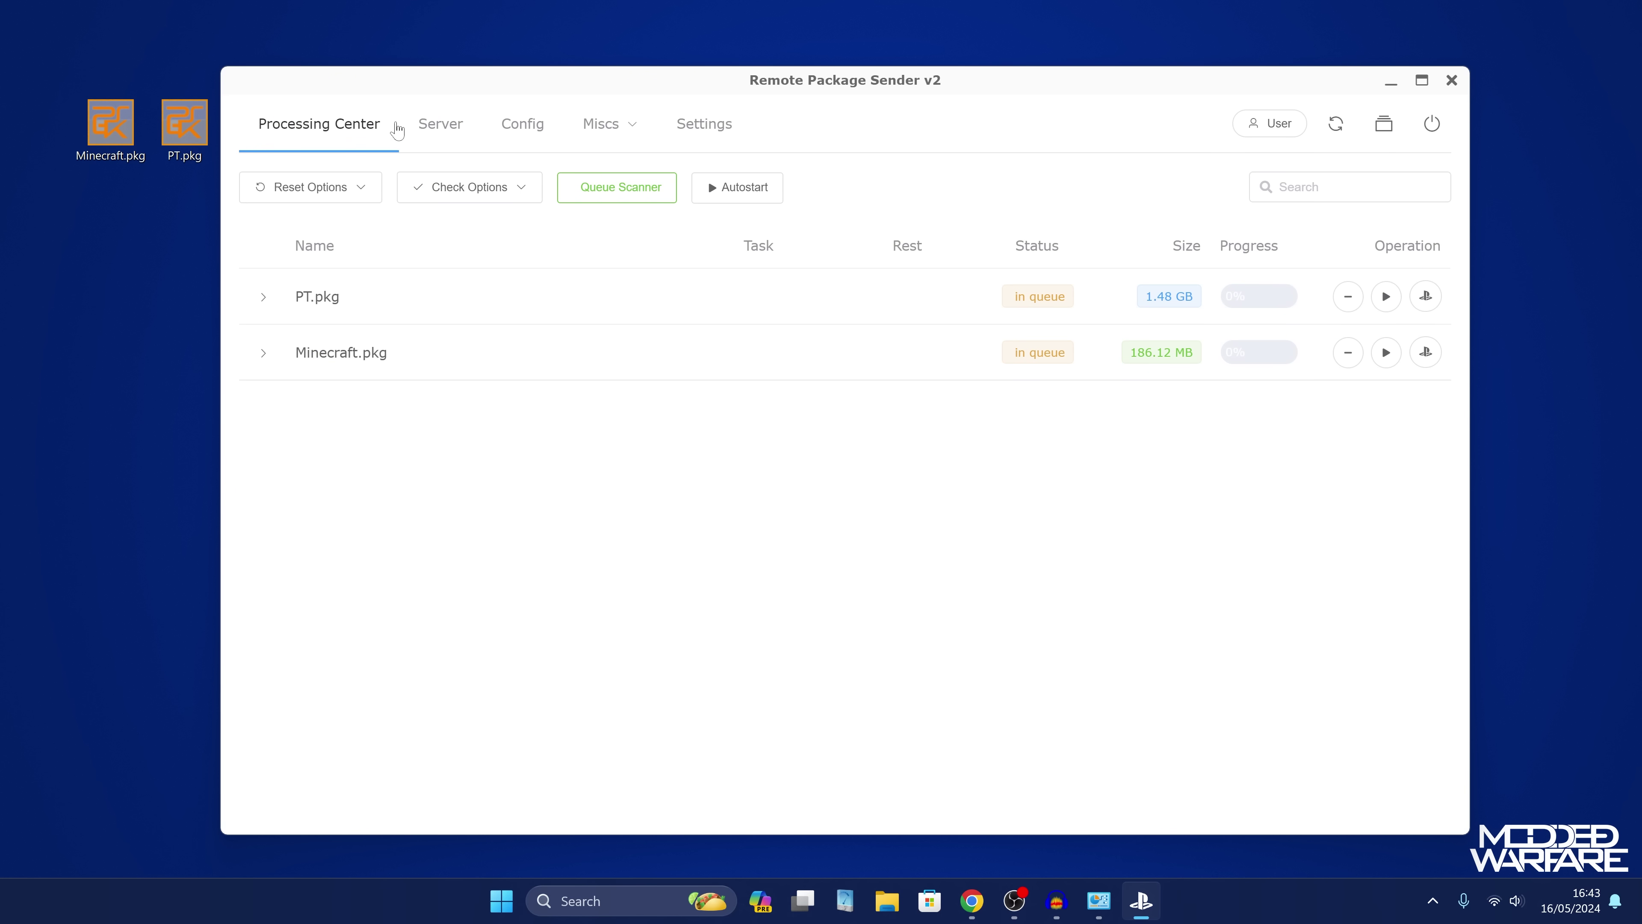
left_click(747, 196)
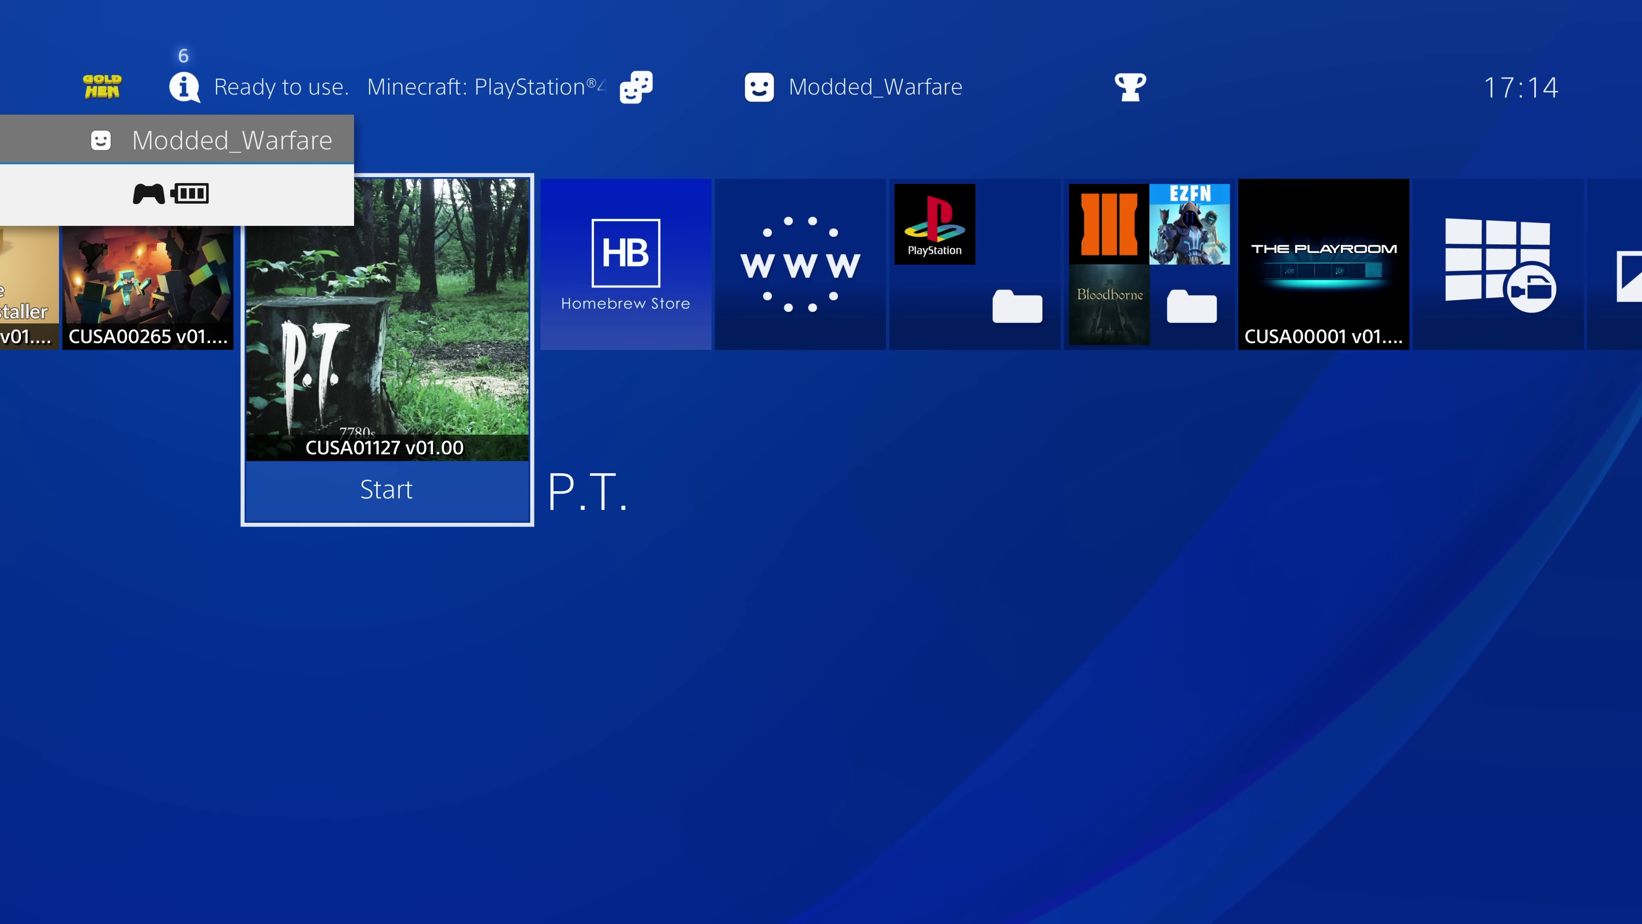
- Return to Minecraft, accept its terms, then close the application from the home screen
key("Left")
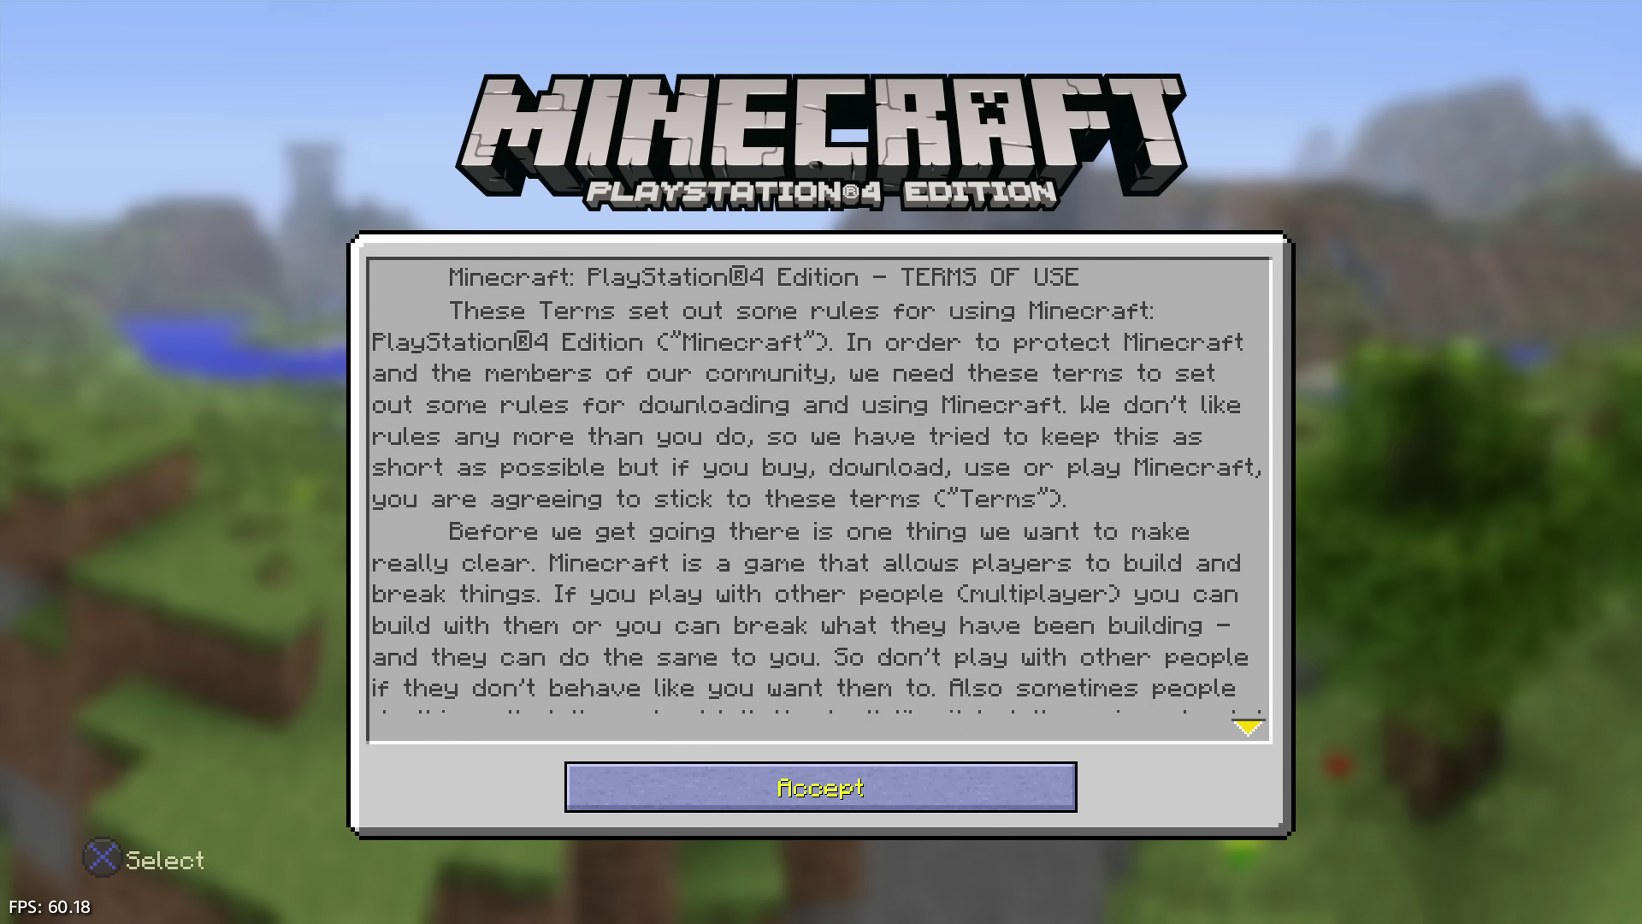
key("Return")
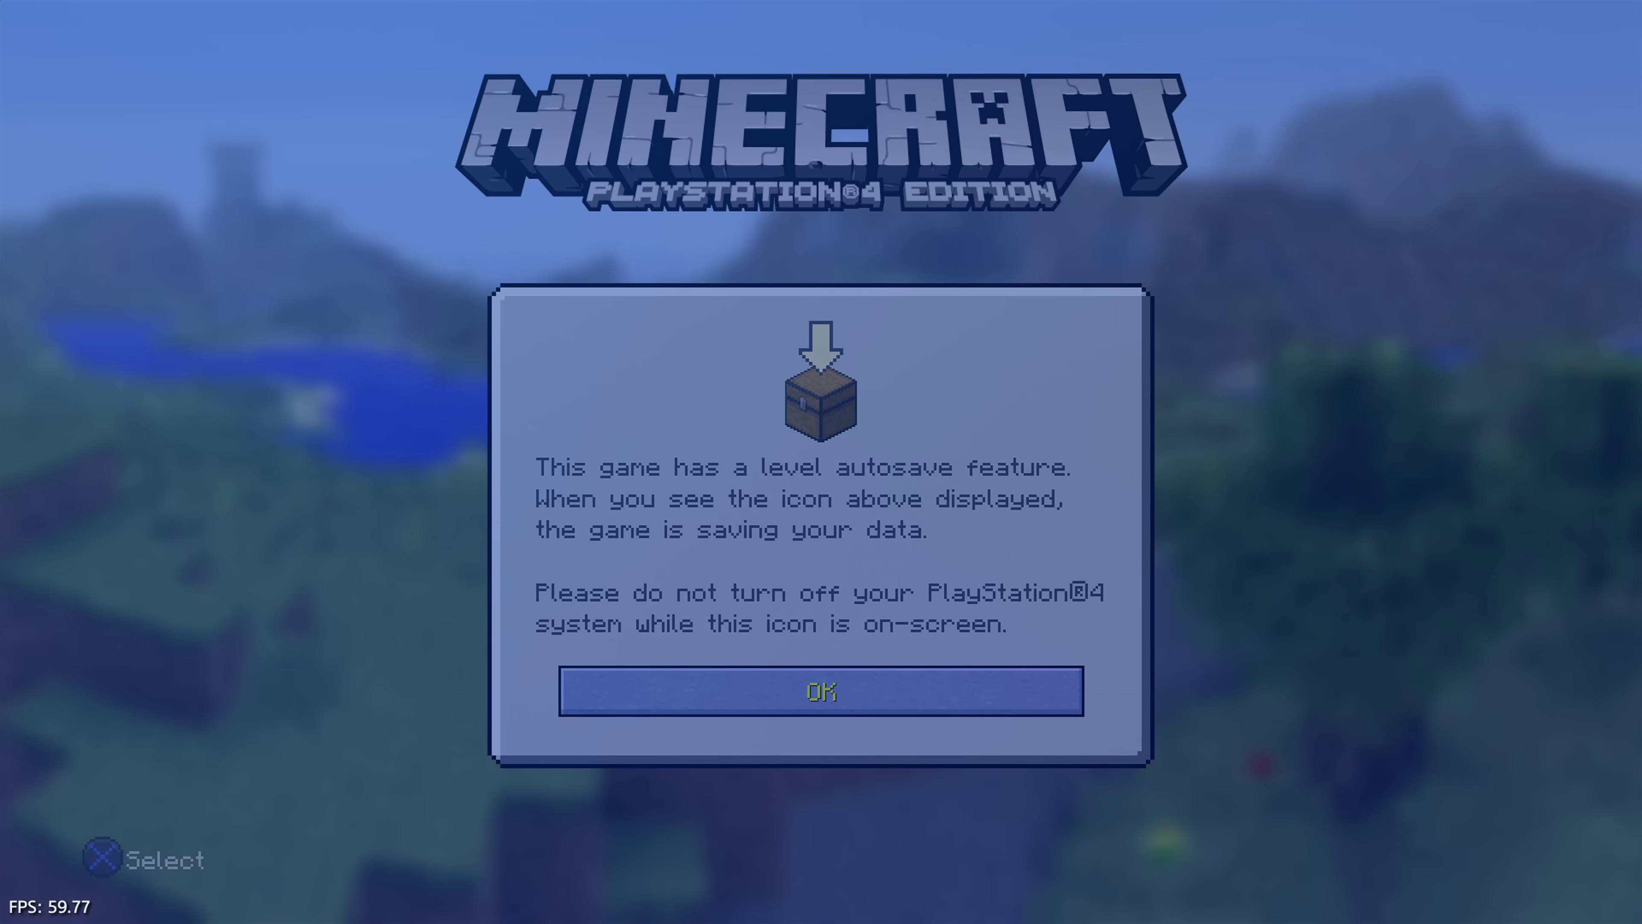
key("super")
key("Menu")
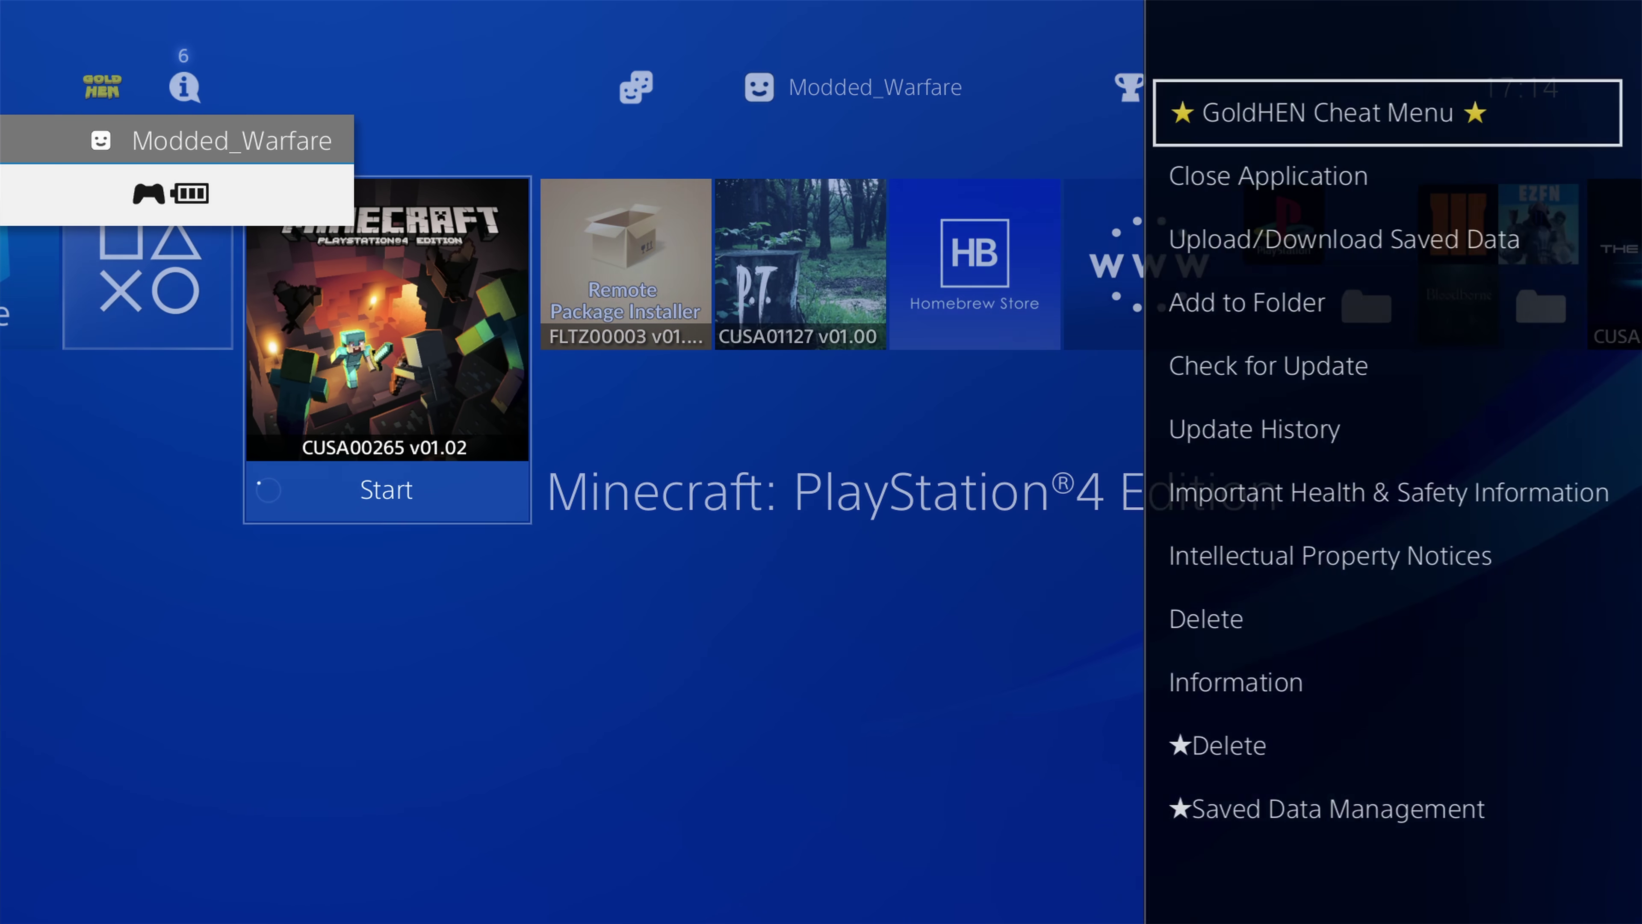
key("Down")
key("Return")
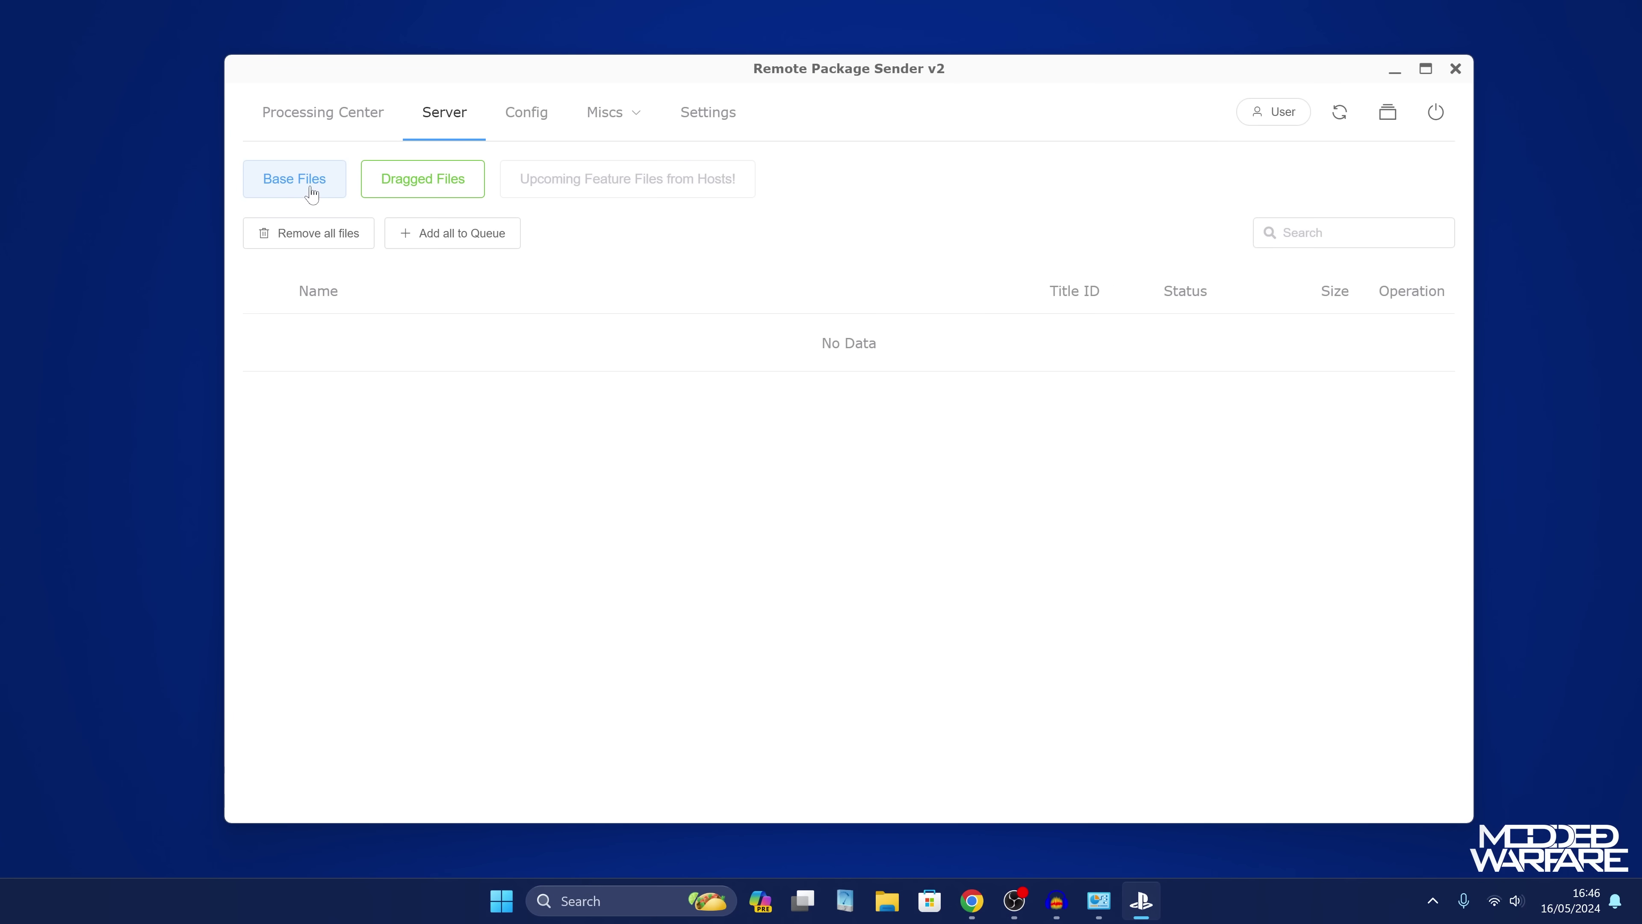
- Queue 01- Fallout 4 GOTY Edition ByCisso.pkg from Base Files and view it in Processing Center
left_click(311, 193)
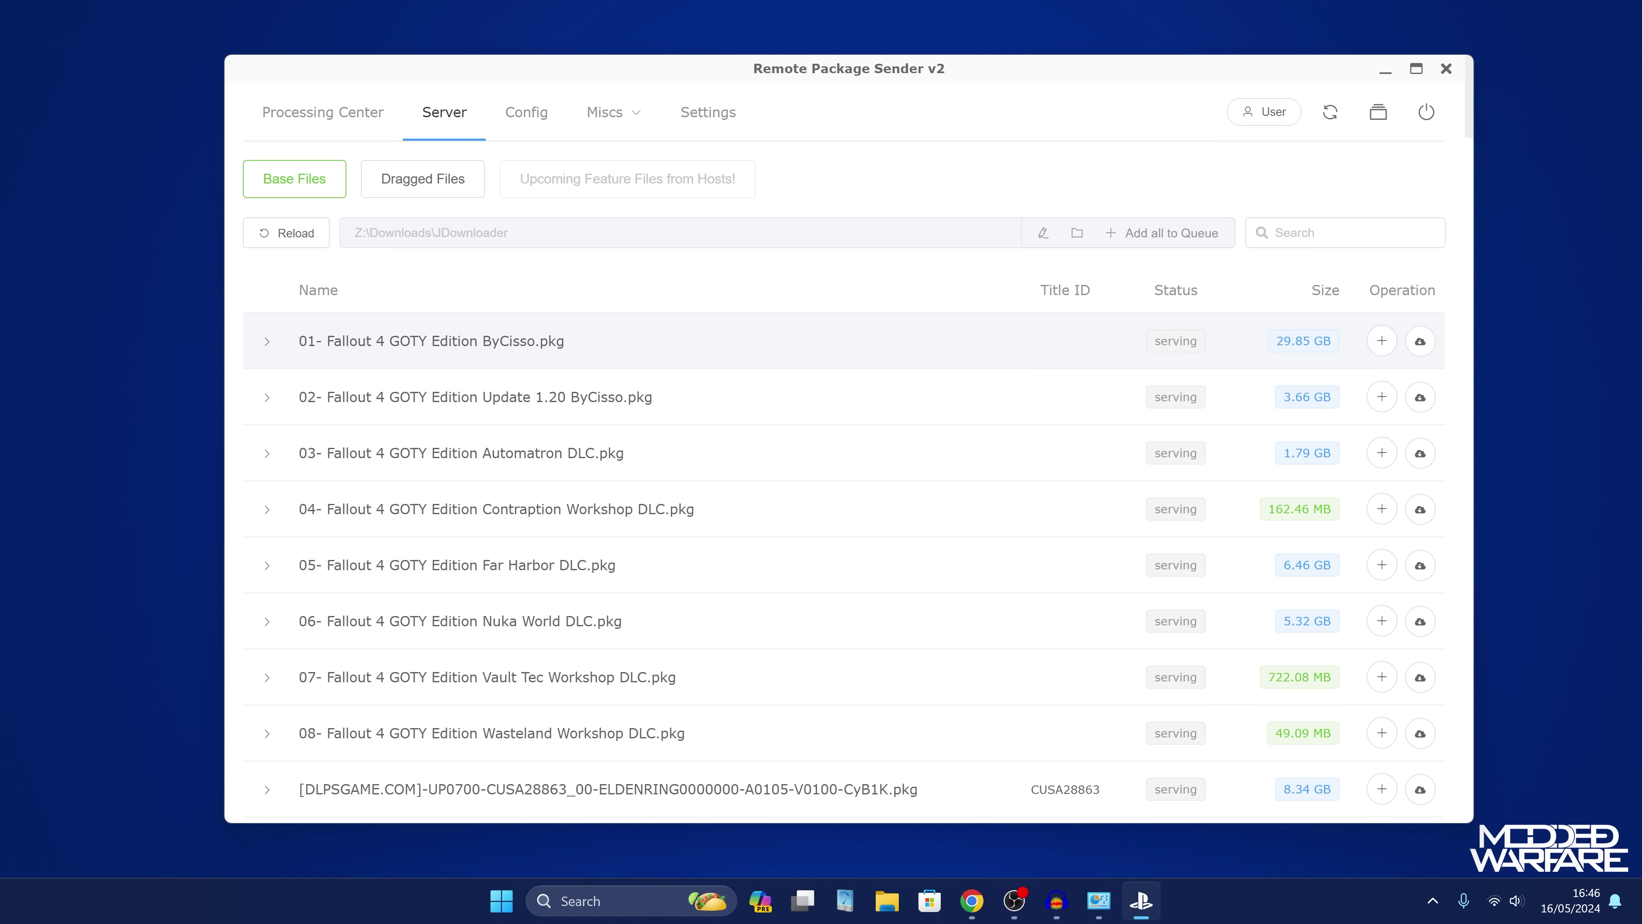
left_click_drag(1277, 341, 1333, 341)
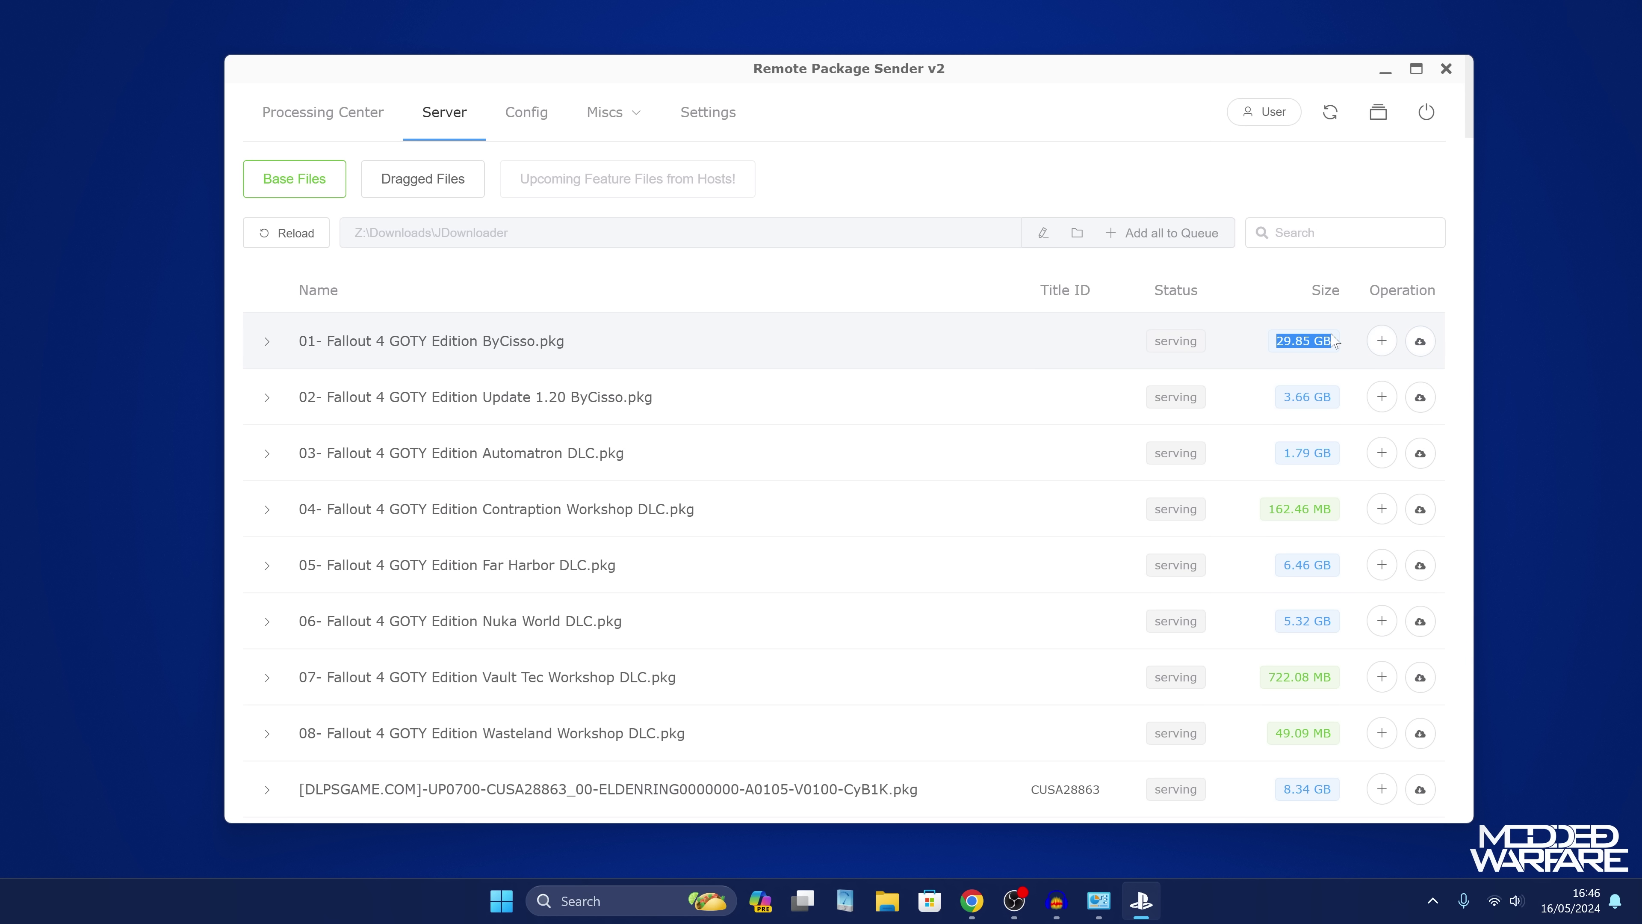
left_click(1382, 341)
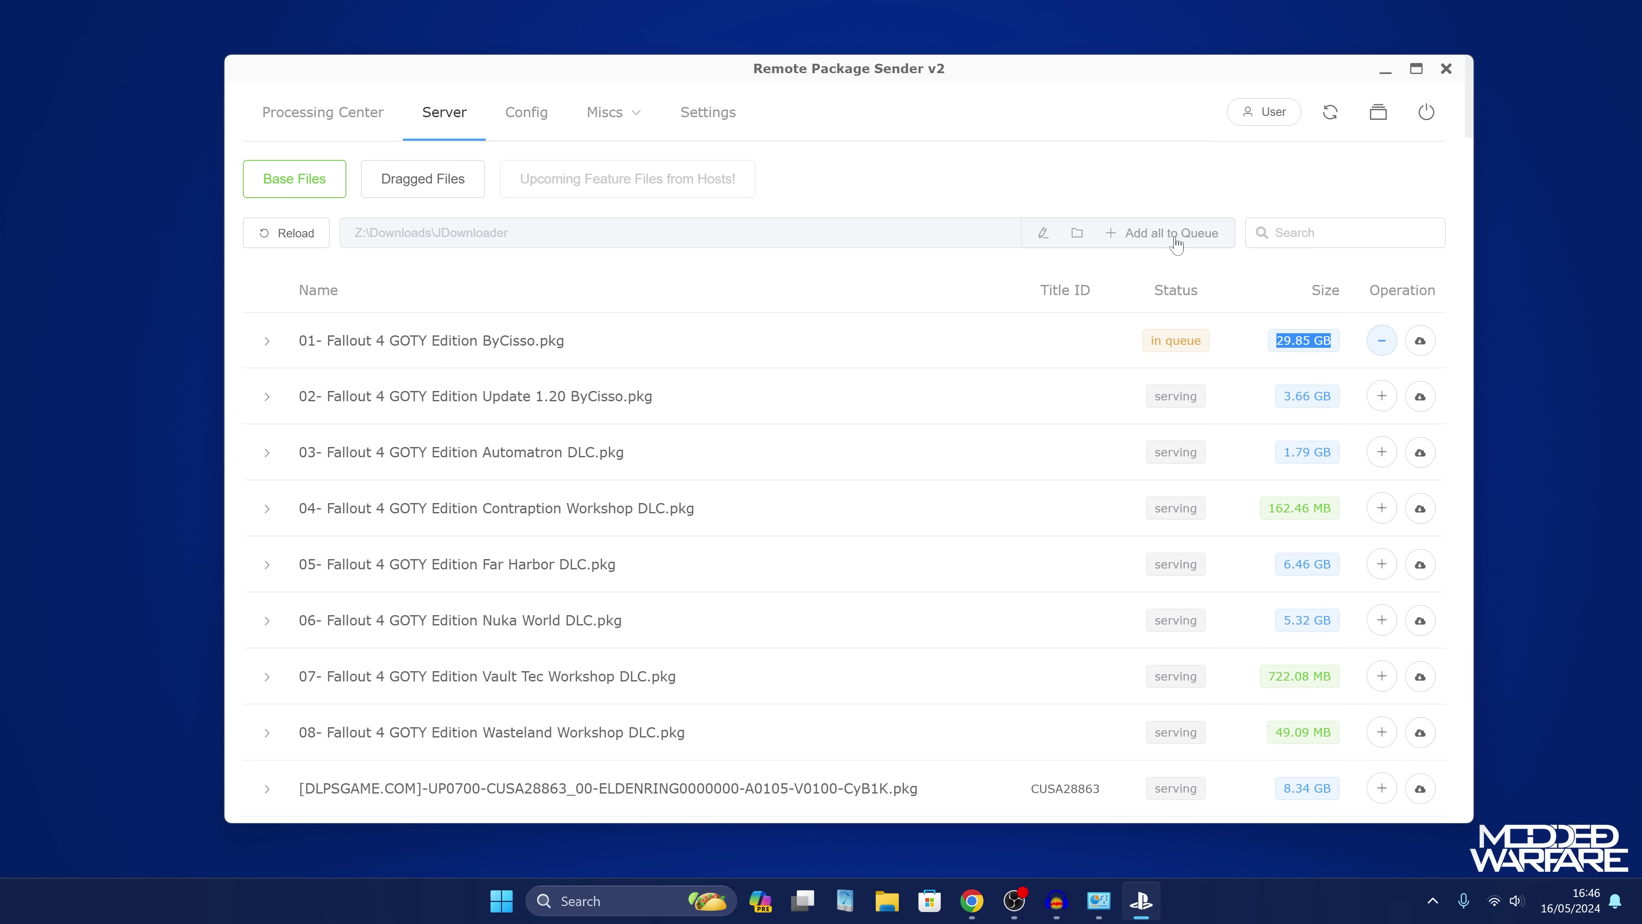
left_click(348, 116)
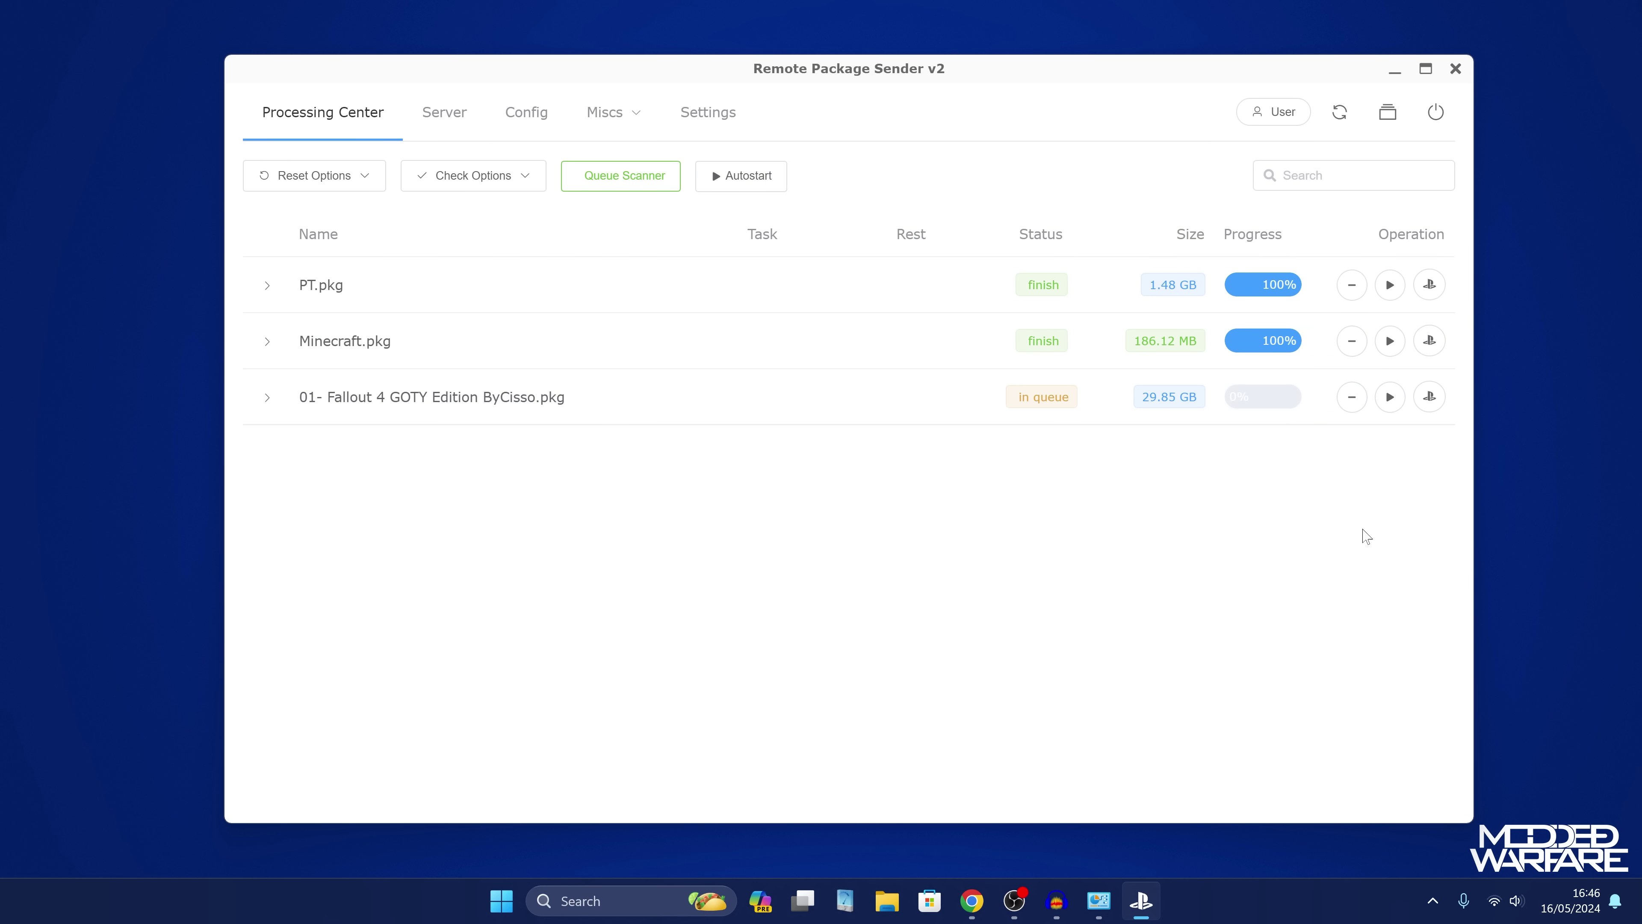
- Start the 29.85 GB Fallout 4 GOTY Edition install and let it reach 100%
left_click_drag(1143, 398, 1191, 396)
left_click(1197, 458)
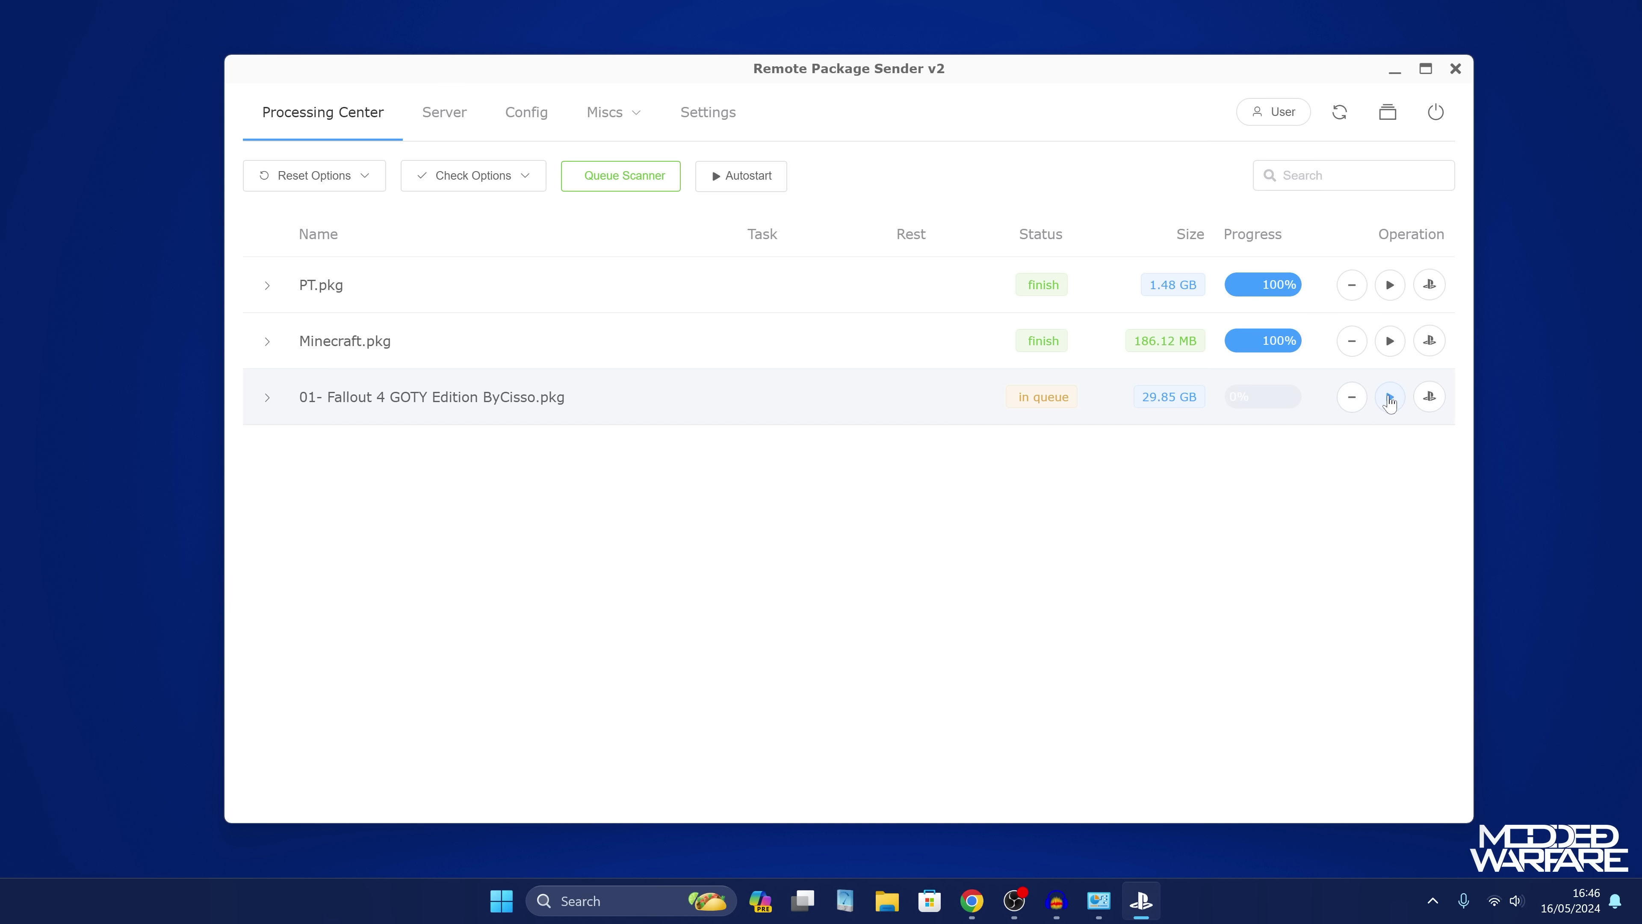
left_click(1390, 397)
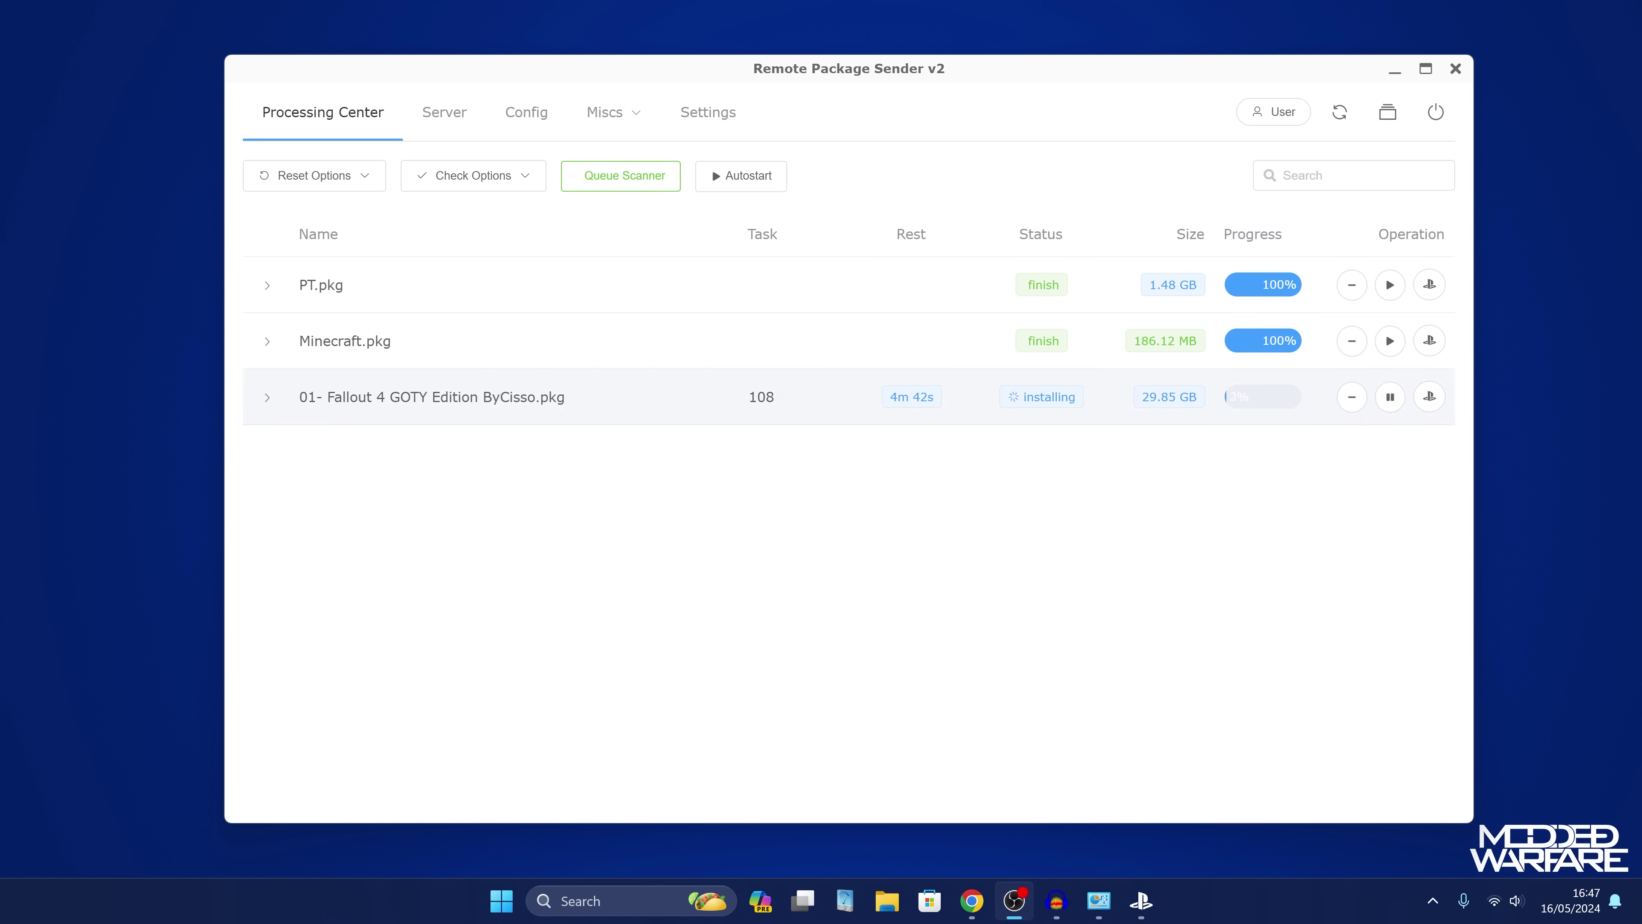
triple_click(922, 396)
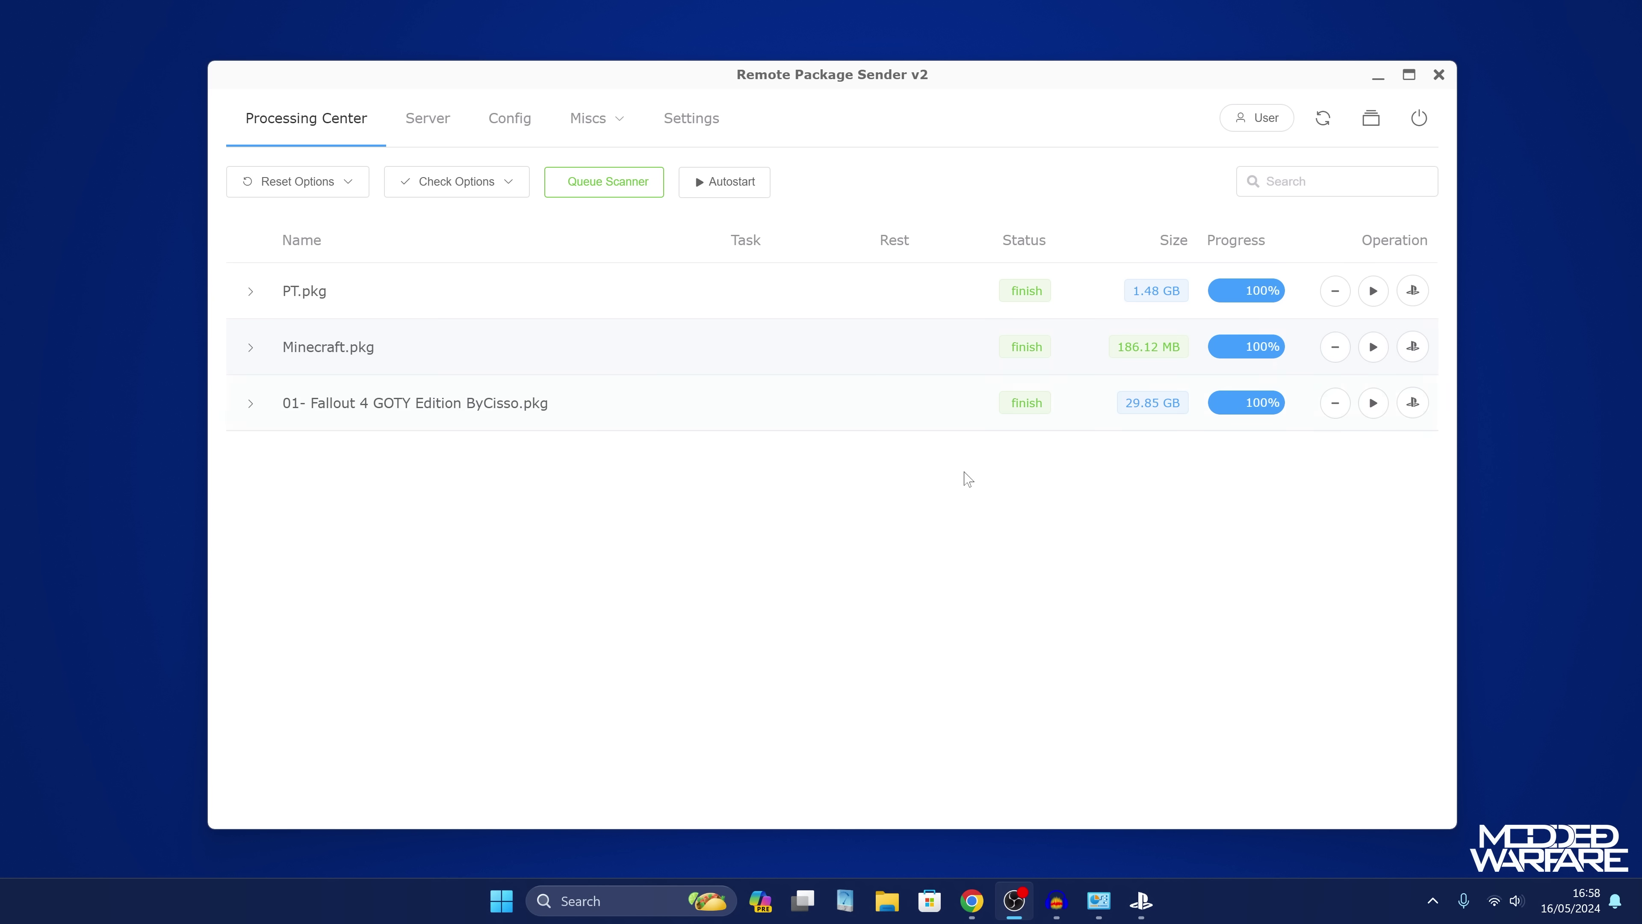
- Enable the HB-Store tab in Settings, then queue PS4-Xplorer 2.0 from the store list
left_click(691, 118)
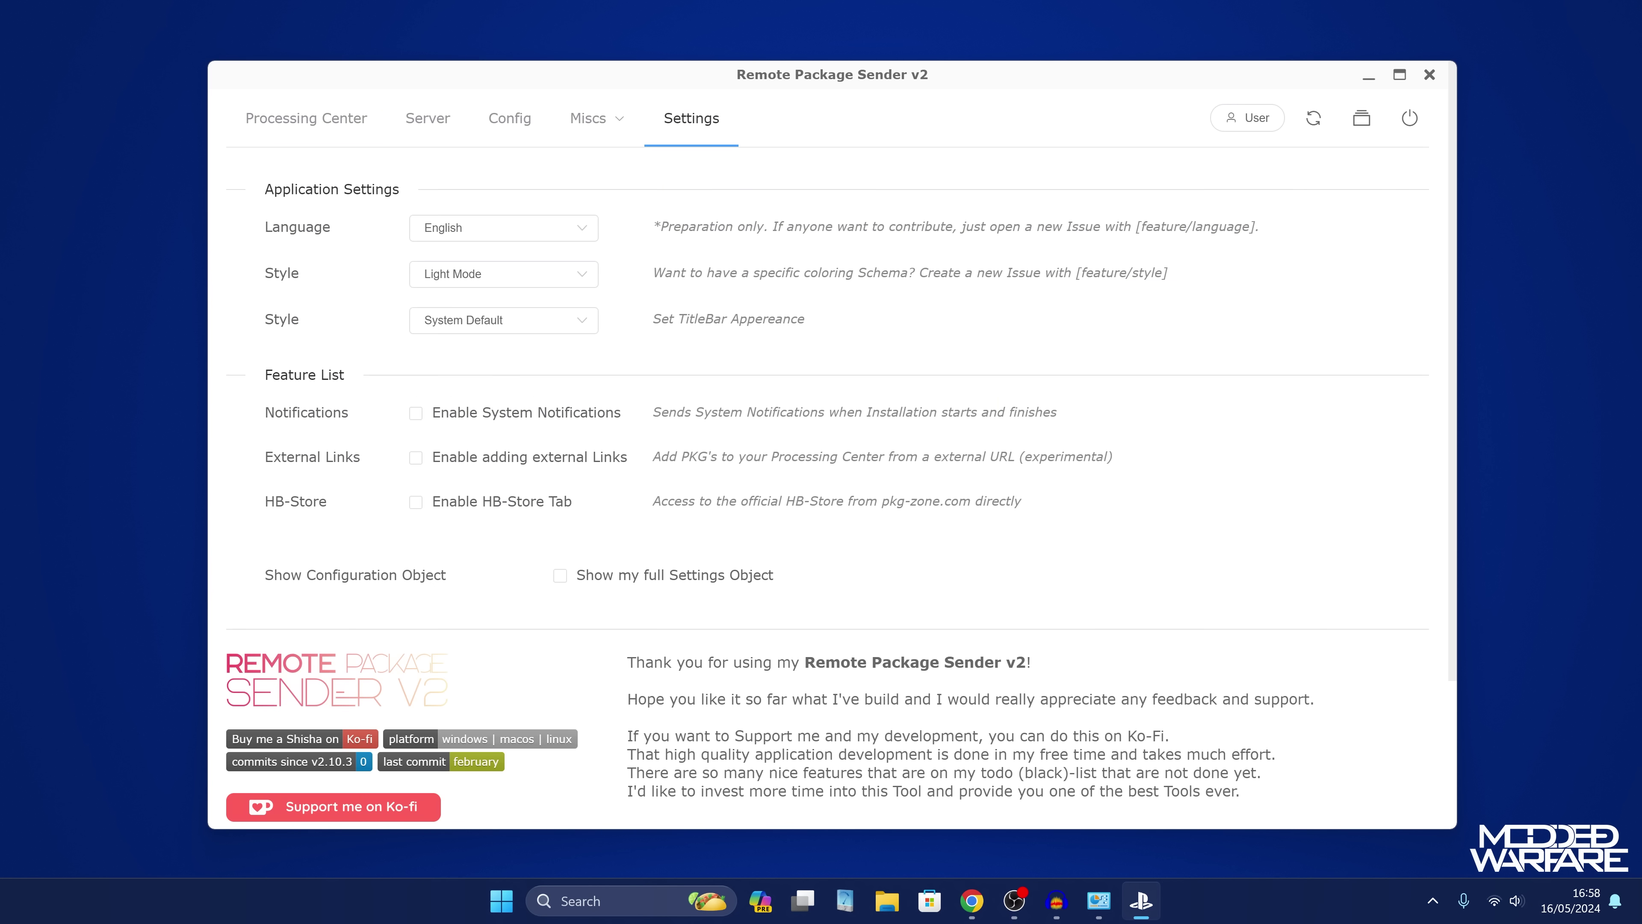
left_click(499, 512)
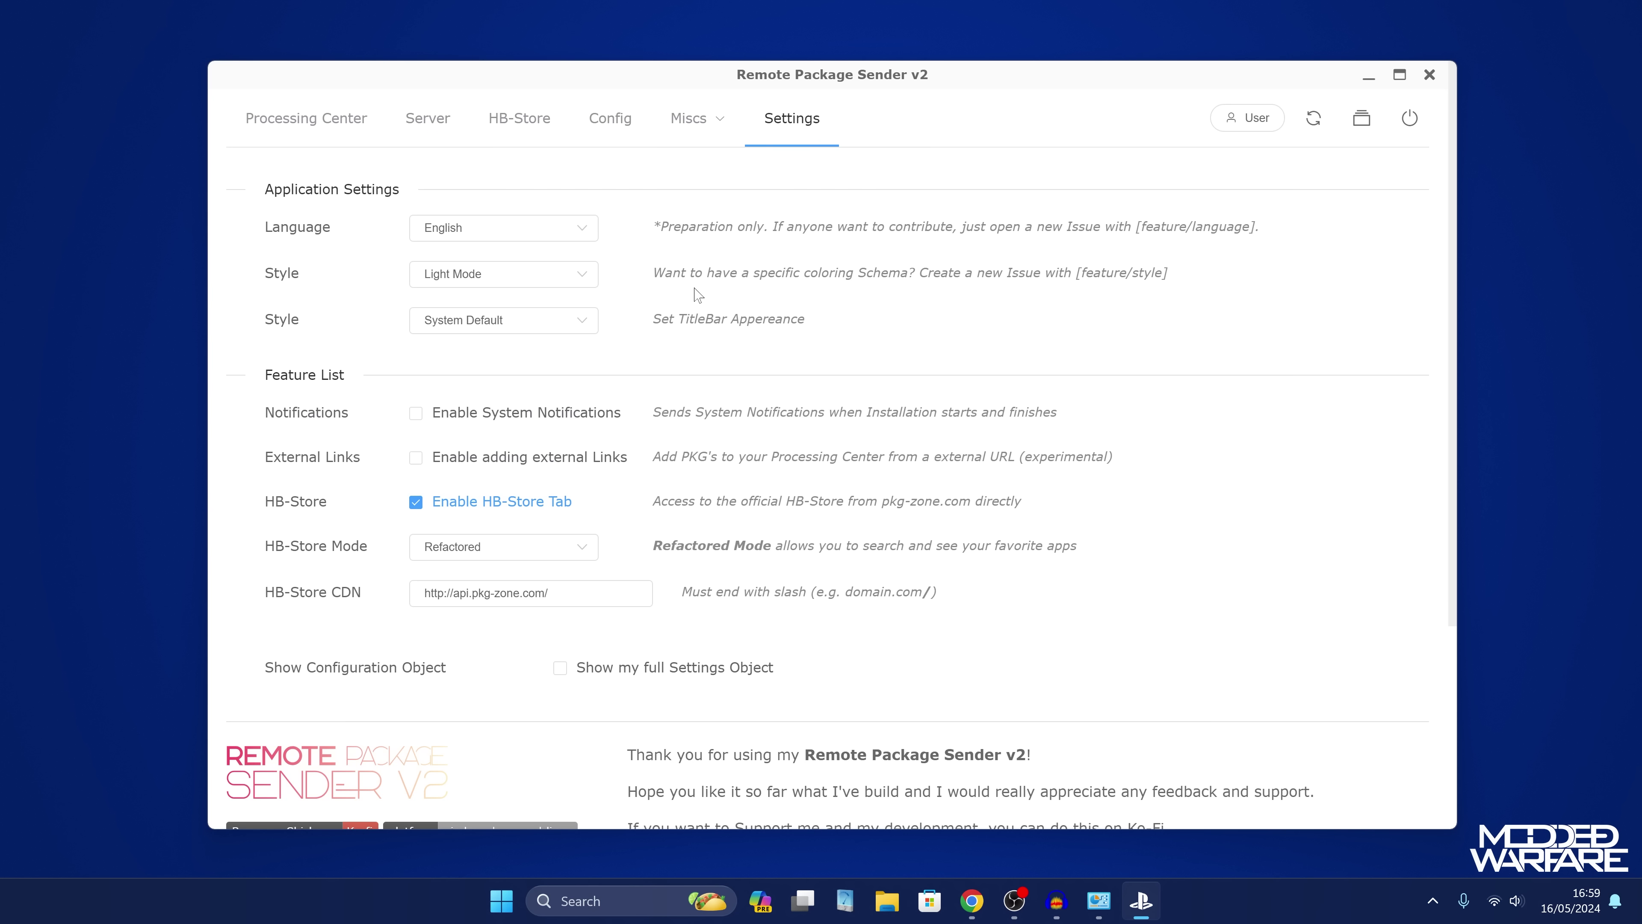
left_click(521, 119)
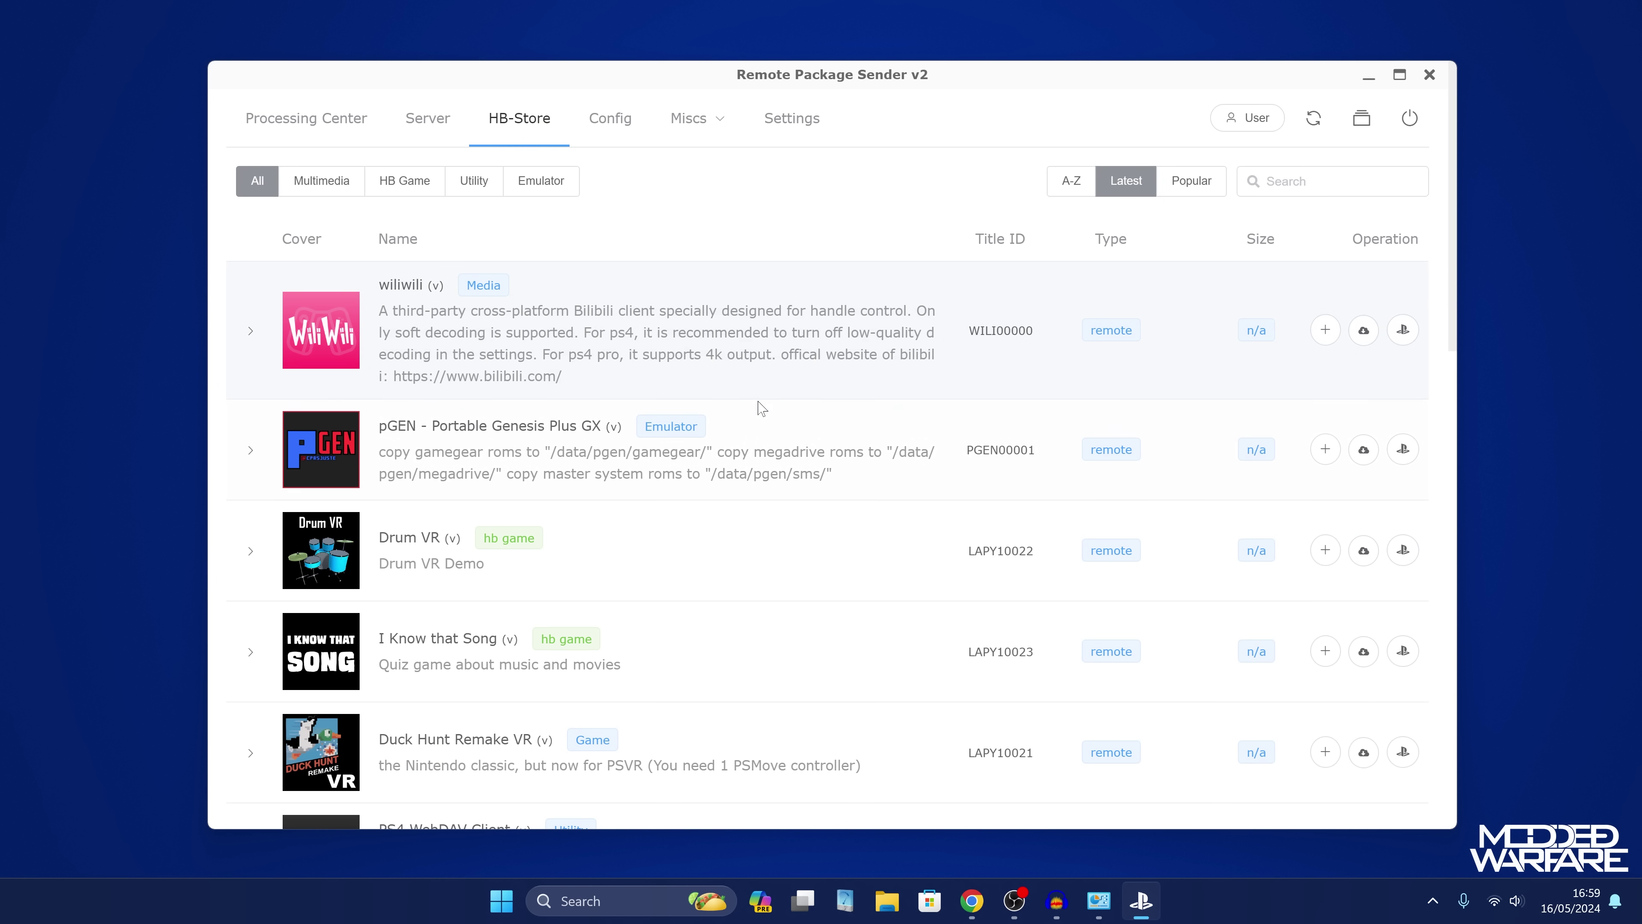
scroll(834, 442, "down", 8)
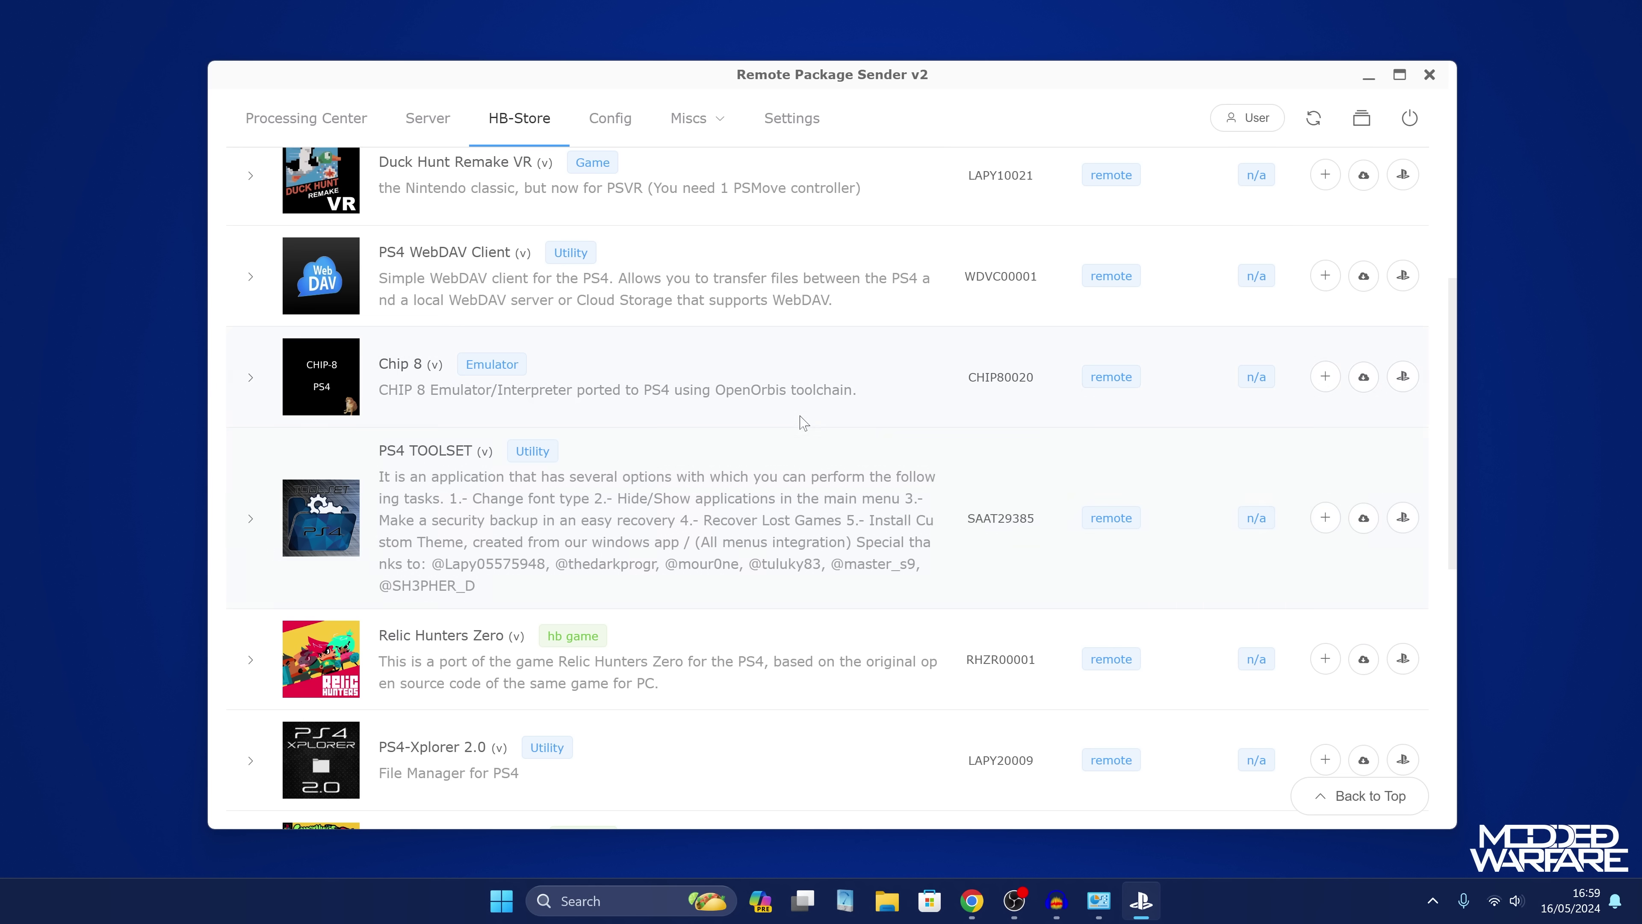
left_click(610, 118)
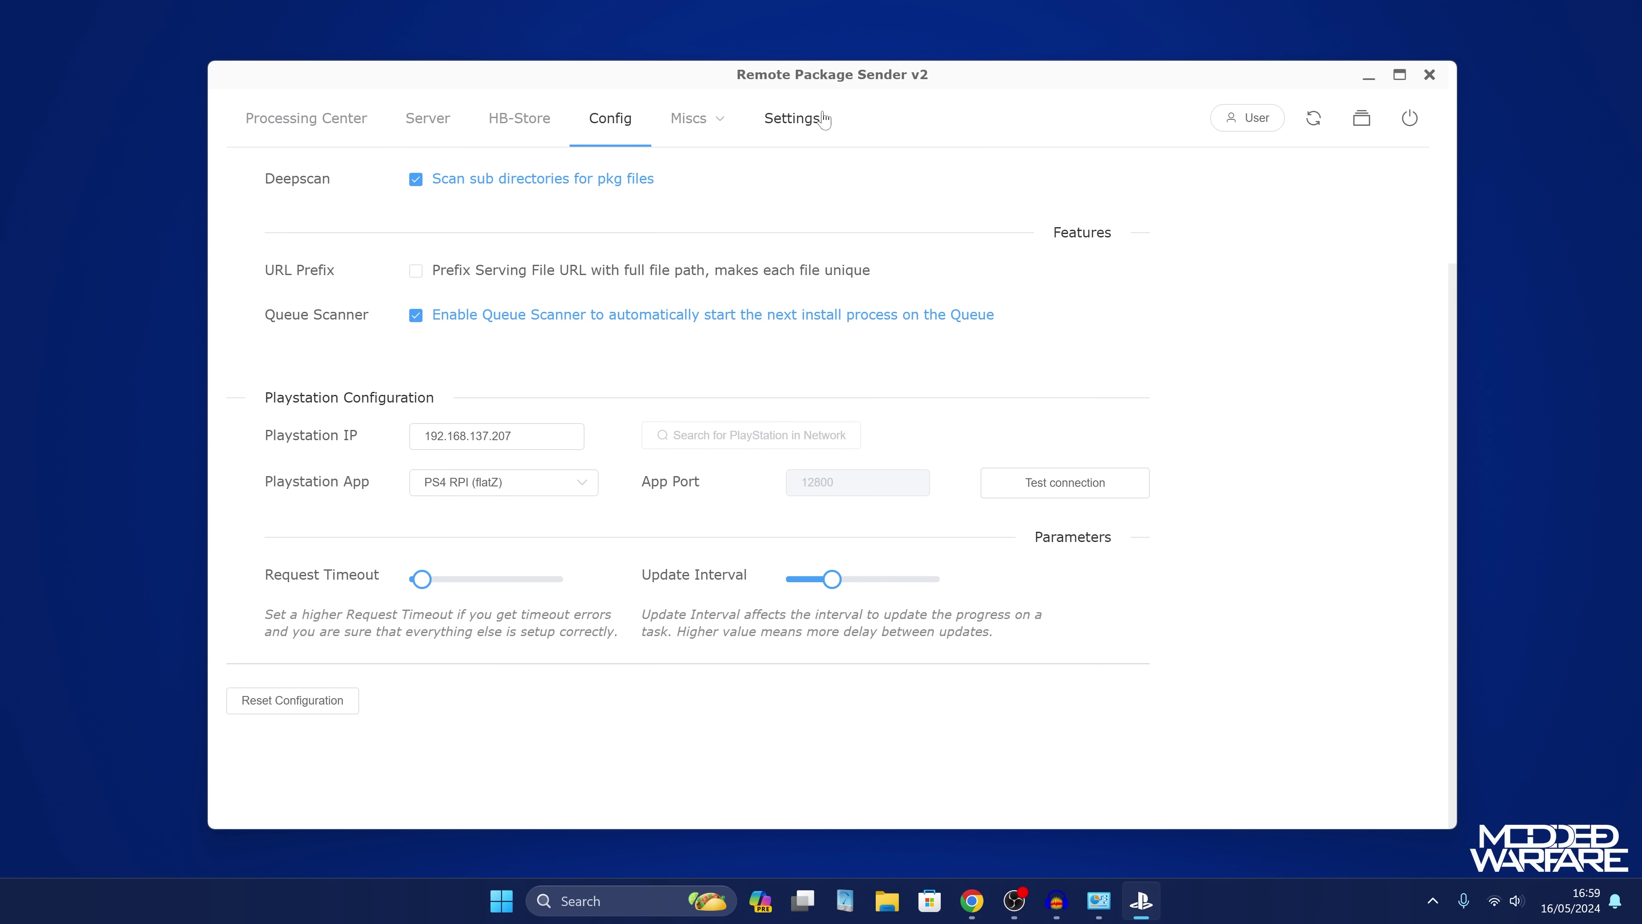
left_click(519, 119)
scroll(553, 545, "down", 10)
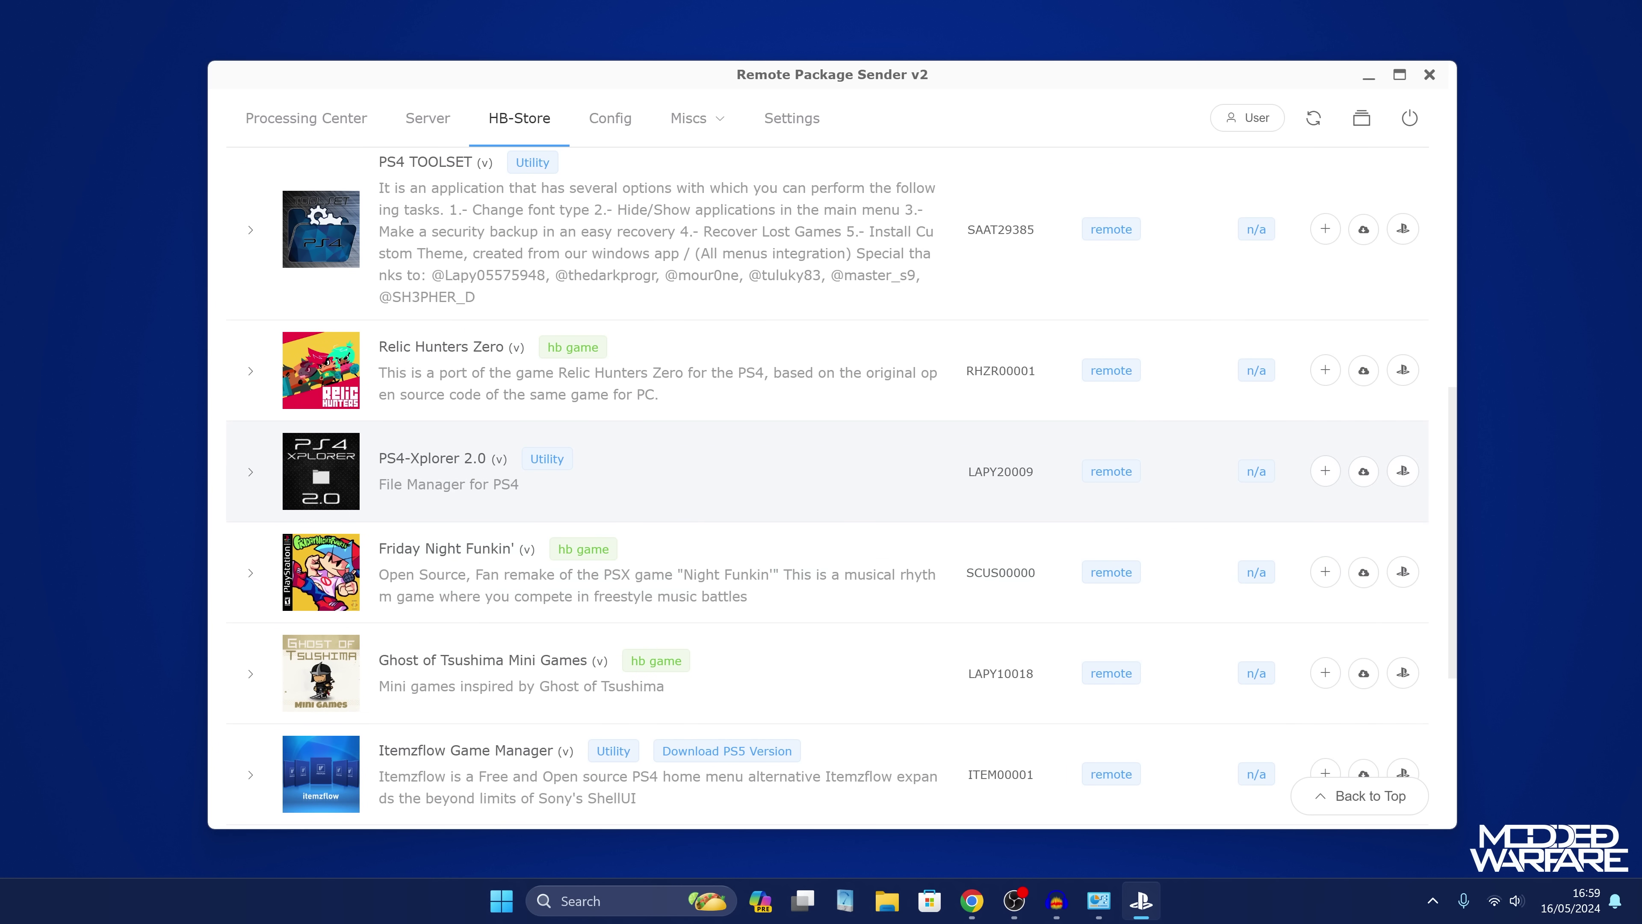
left_click(1325, 470)
- Launch the PS4-Xplorer 2.0 install from its row in the Processing Center queue
left_click(301, 120)
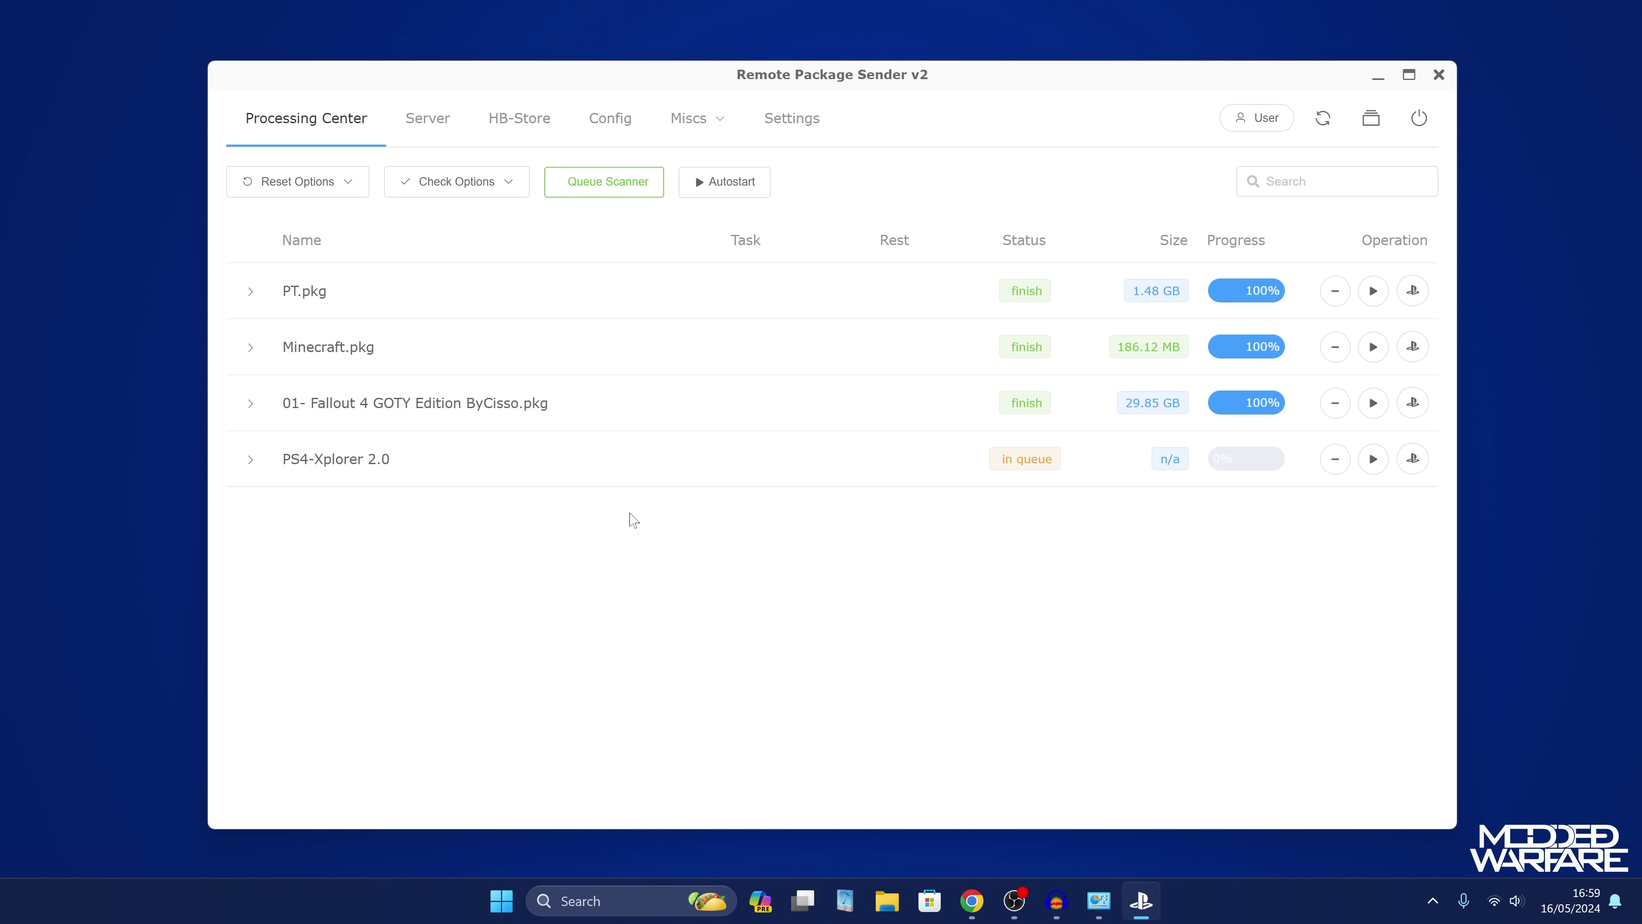
left_click(1366, 464)
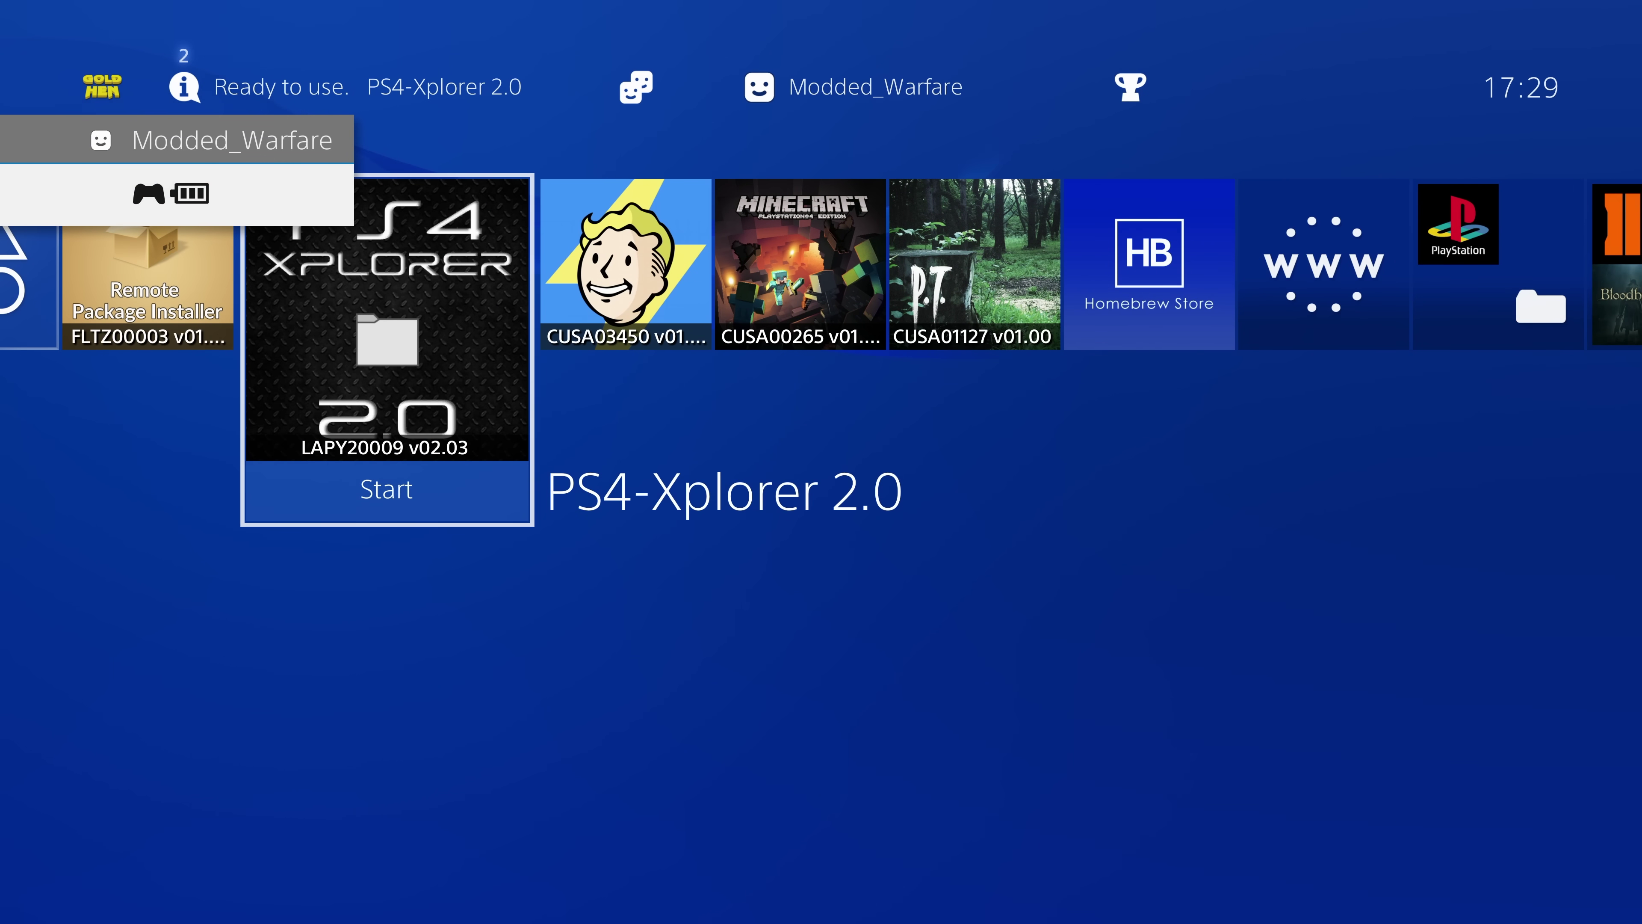
- Switch focus between the Remote PKG installer and PS4-Xplorer 2.0 tiles to confirm the new install
key("Left")
key("Right")
key("Left")
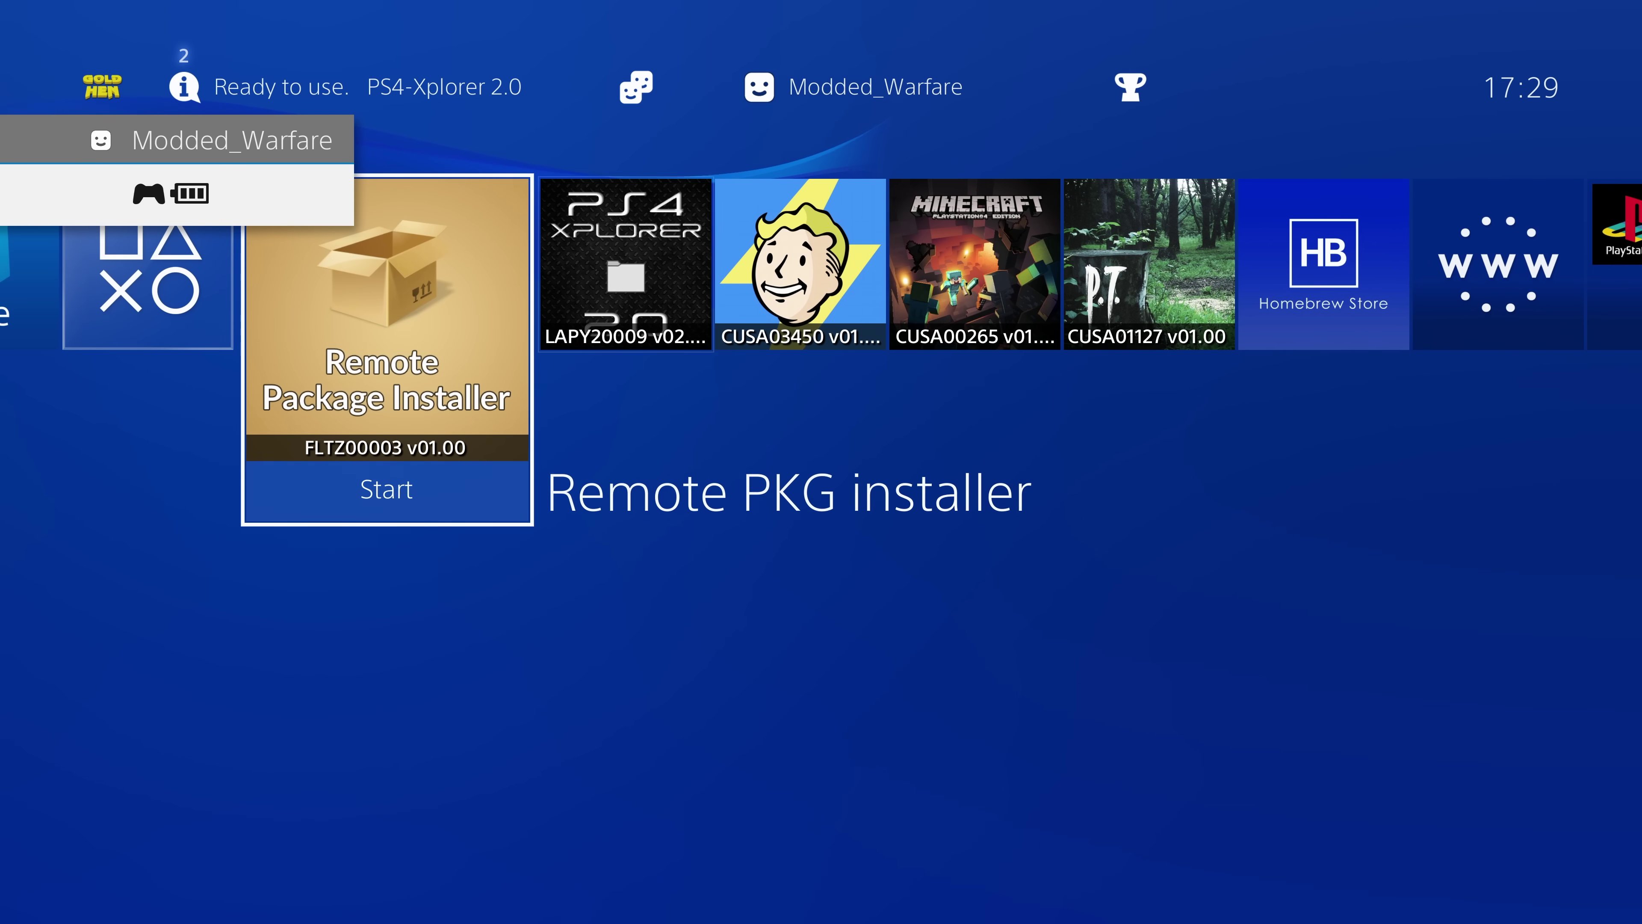
key("Right")
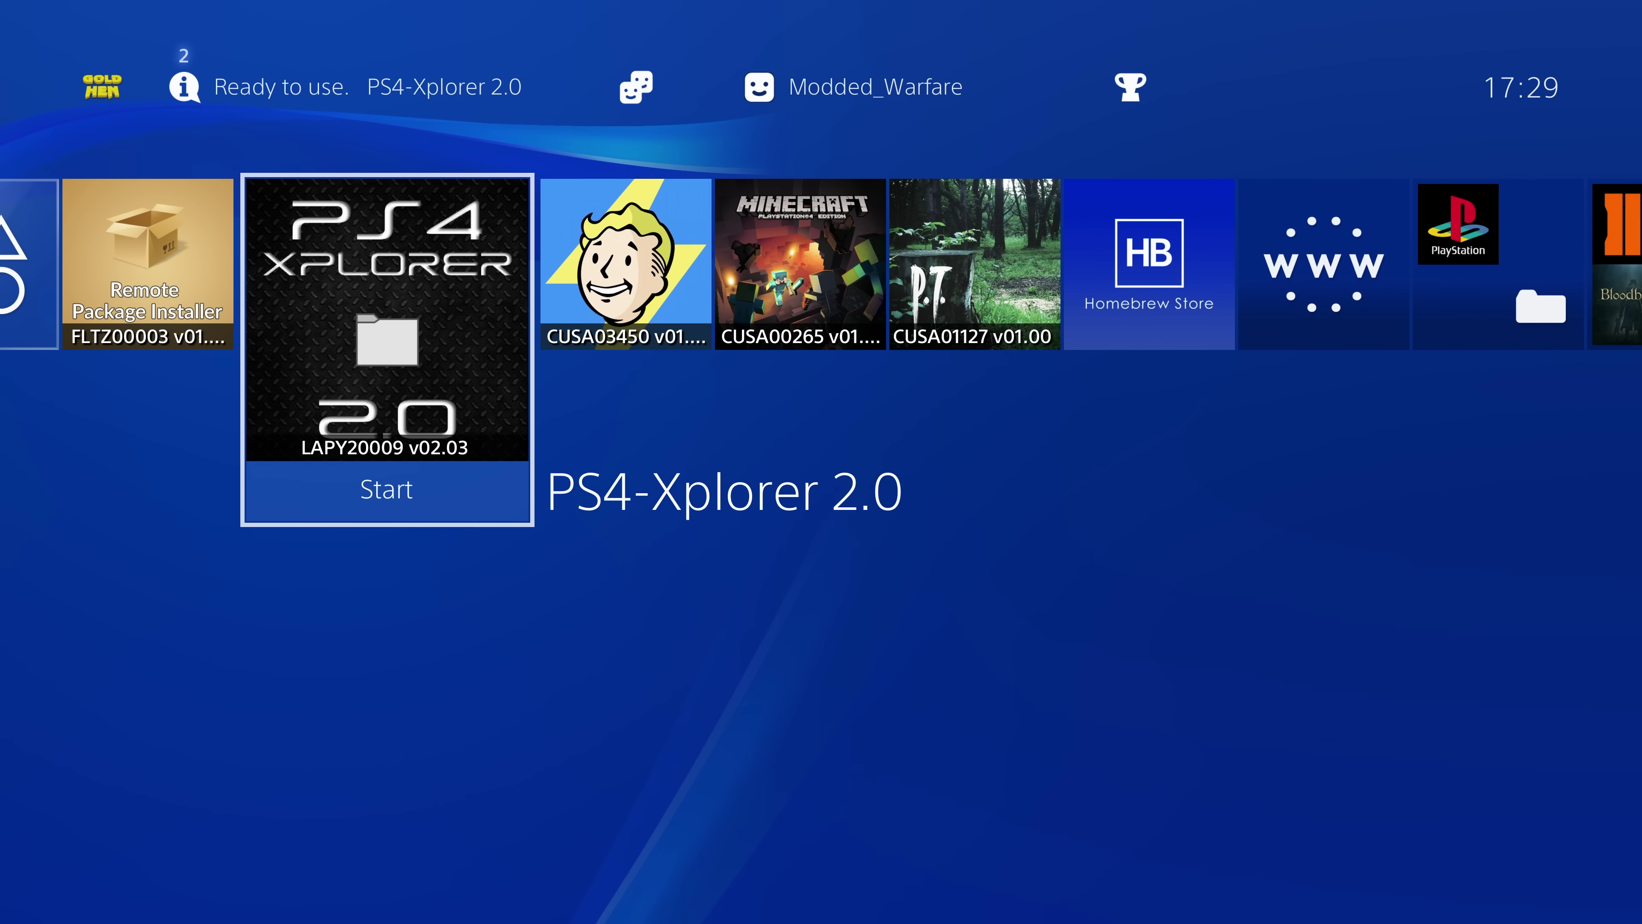
key("Left")
key("Right")
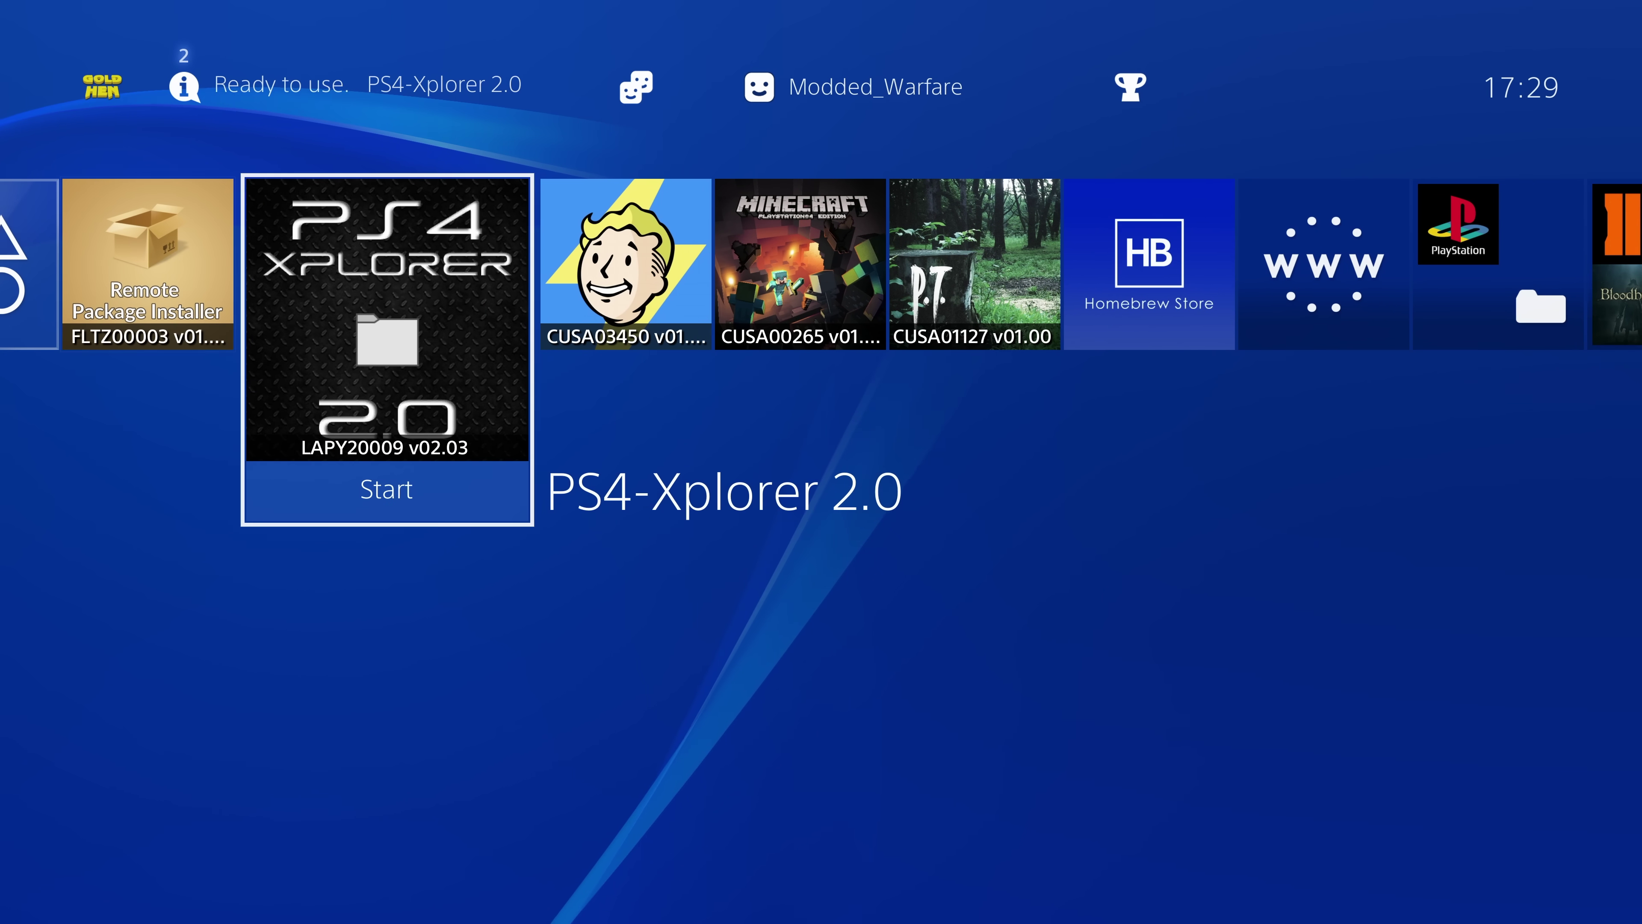
key("Left")
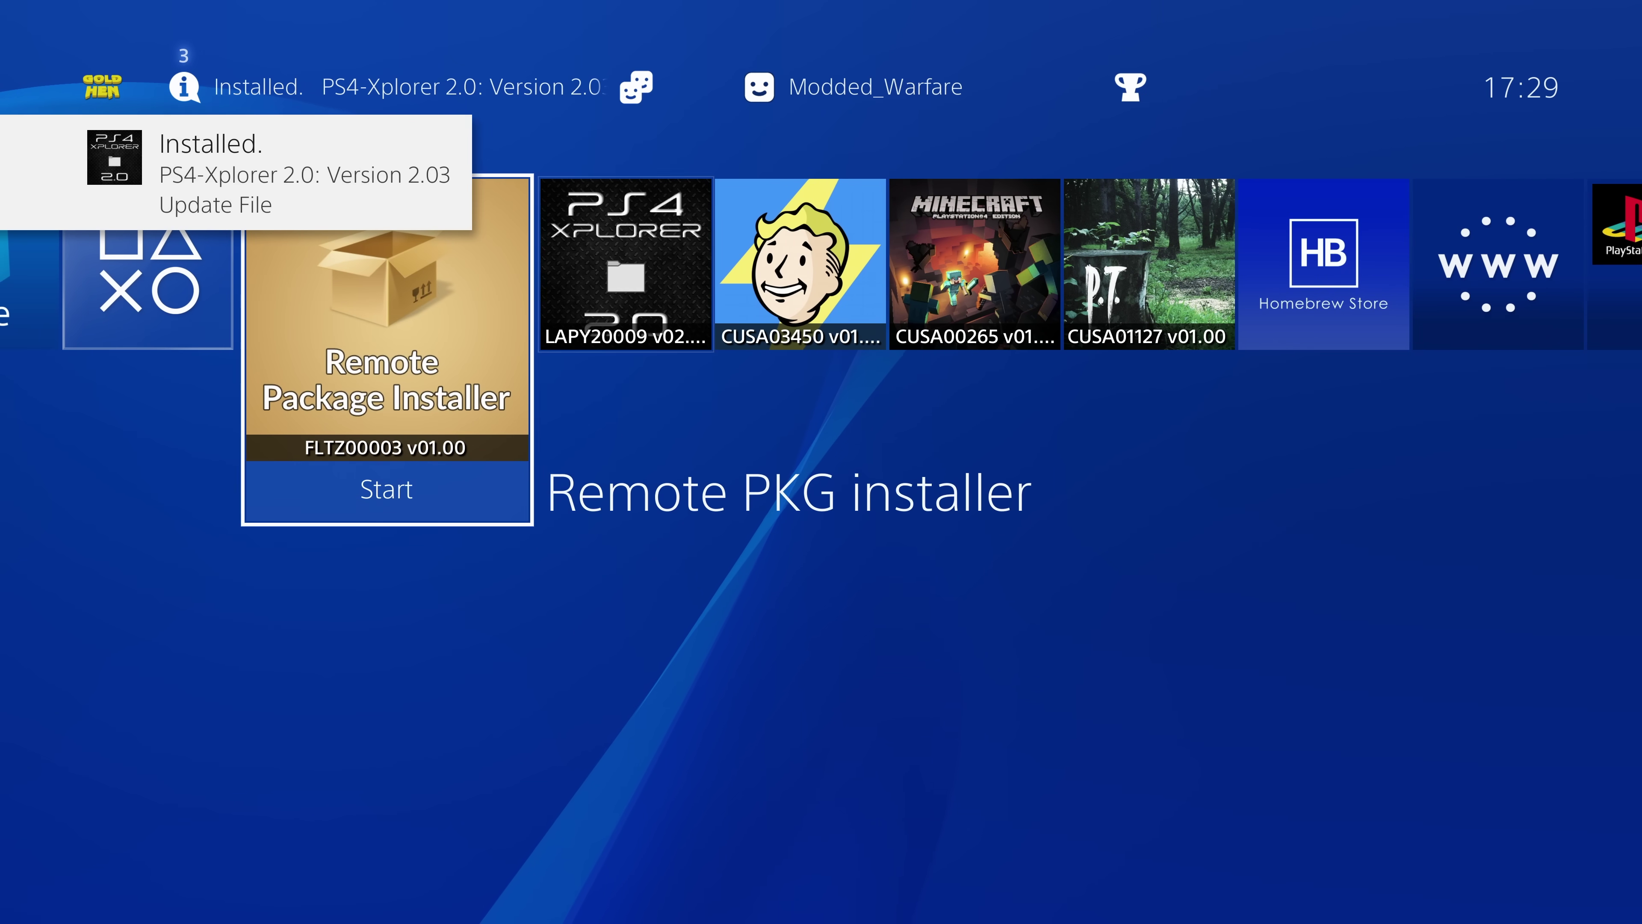
key("Right")
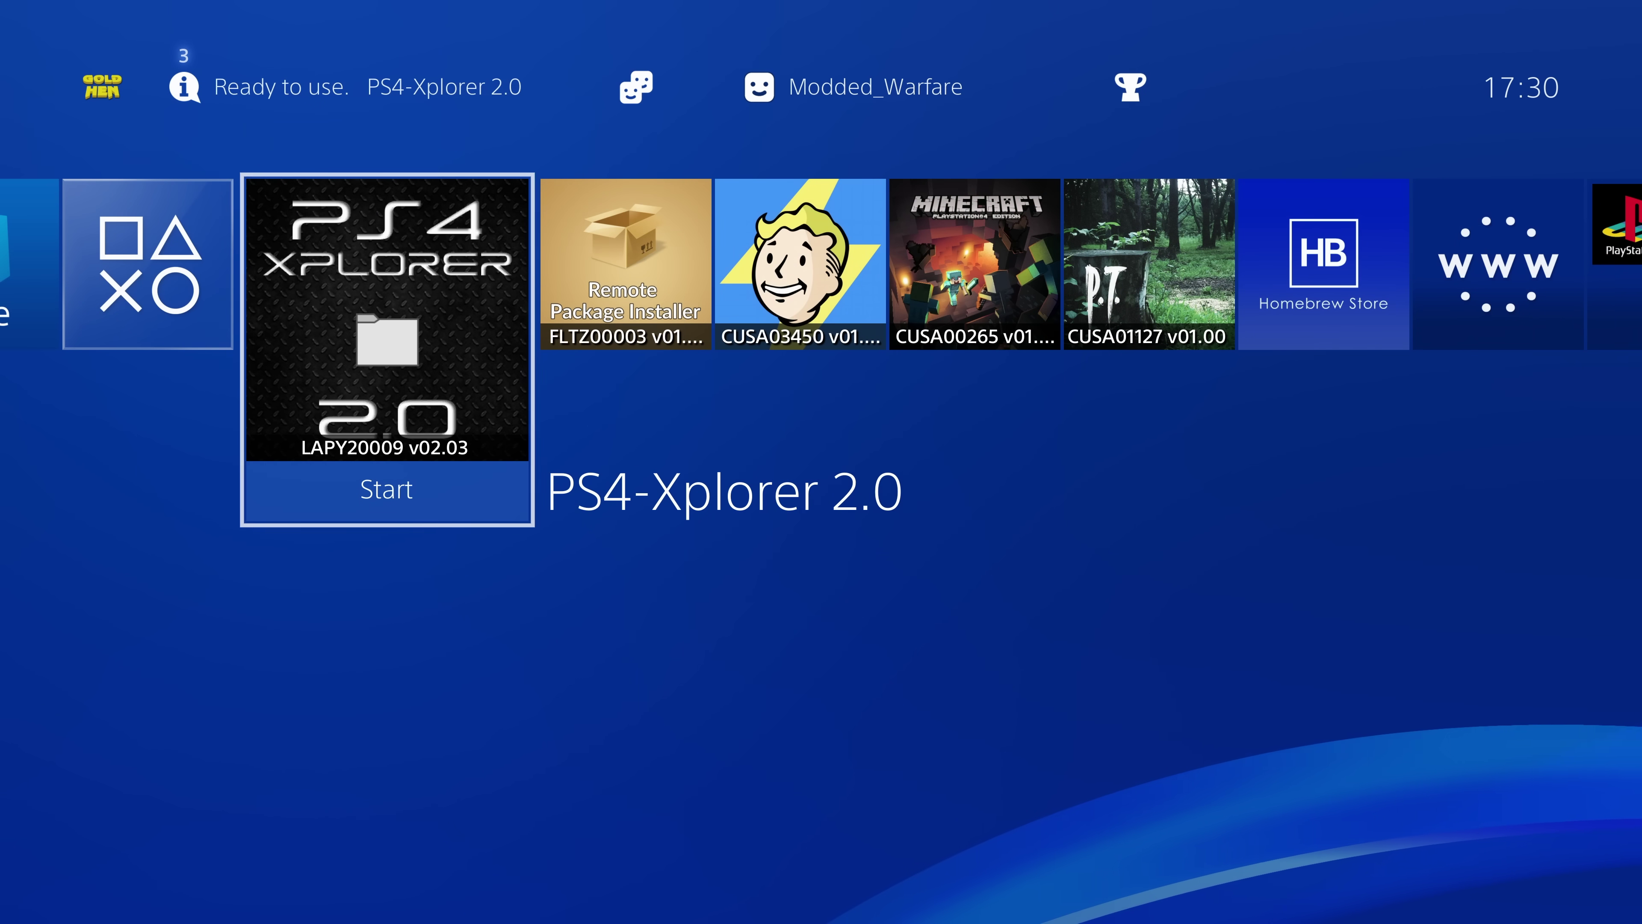
- Move focus to the Fallout 4 tile to launch the game
key("Right")
key("Right")
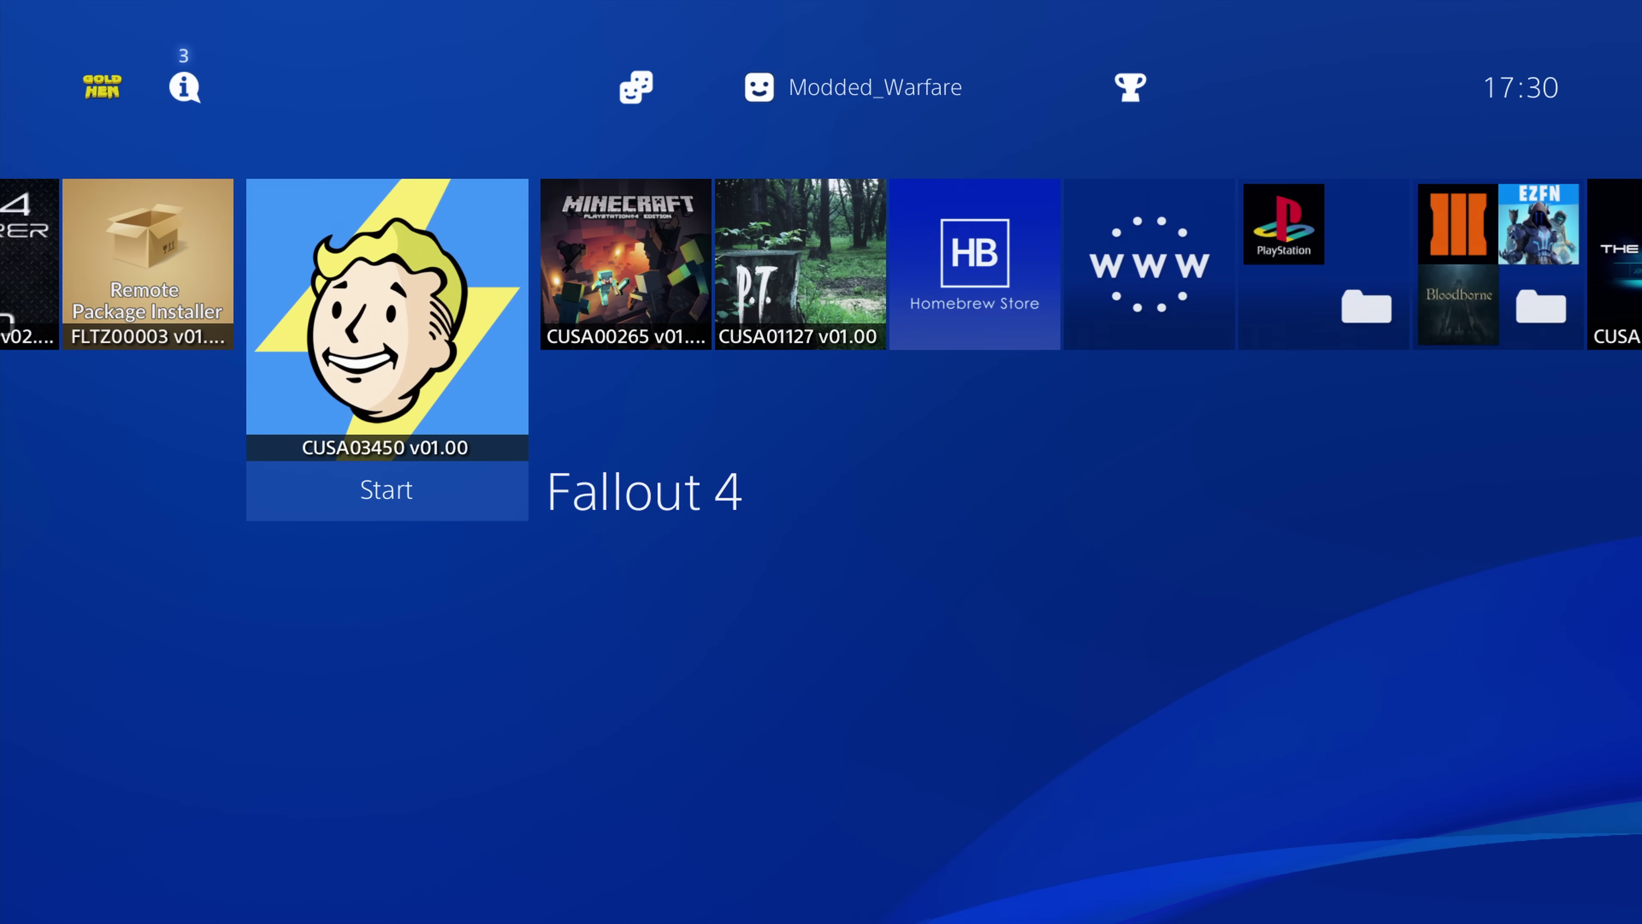